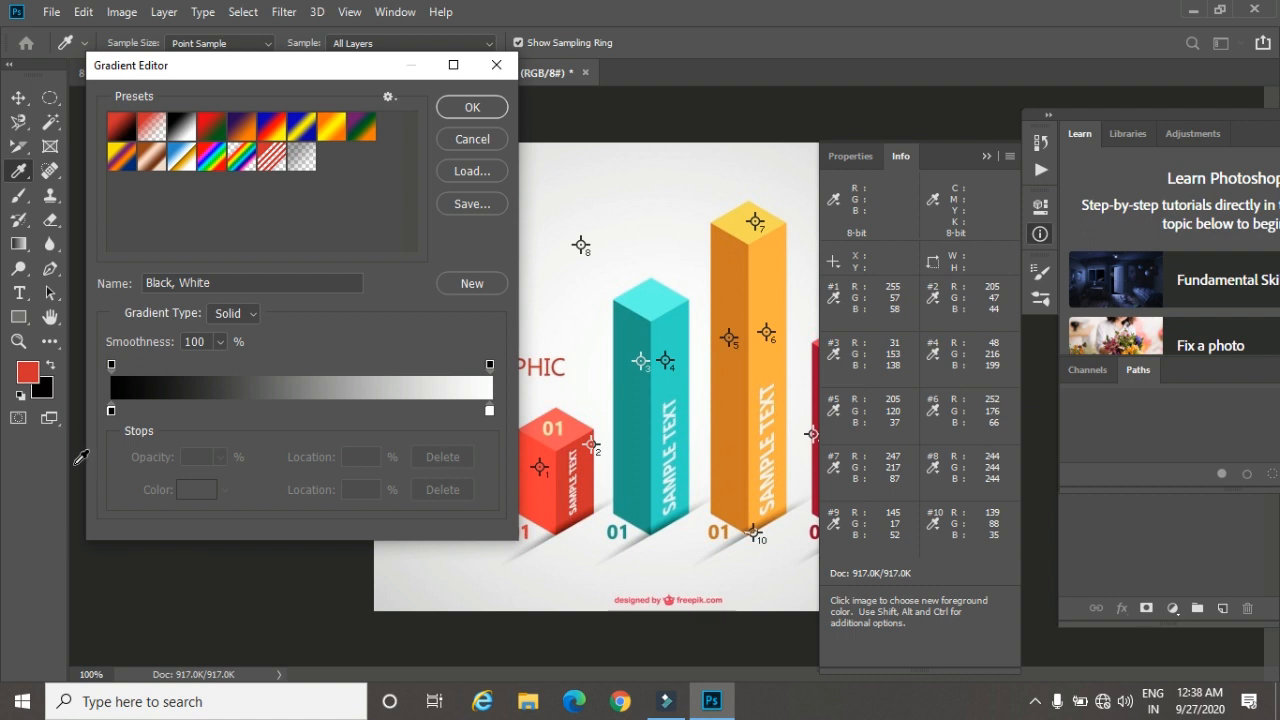
Step: Add eight color stops spread along the gradient between its black and white end stops
left_click(147, 411)
left_click(194, 411)
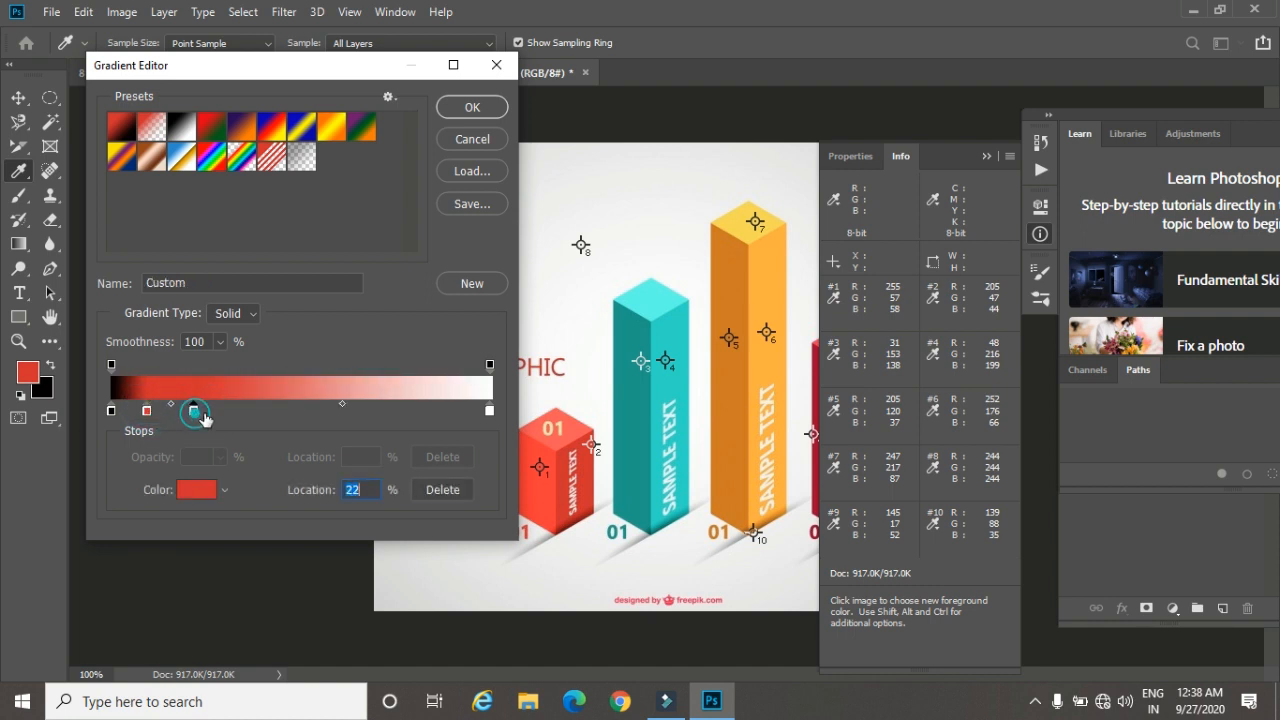
left_click(249, 412)
left_click(297, 412)
left_click(340, 411)
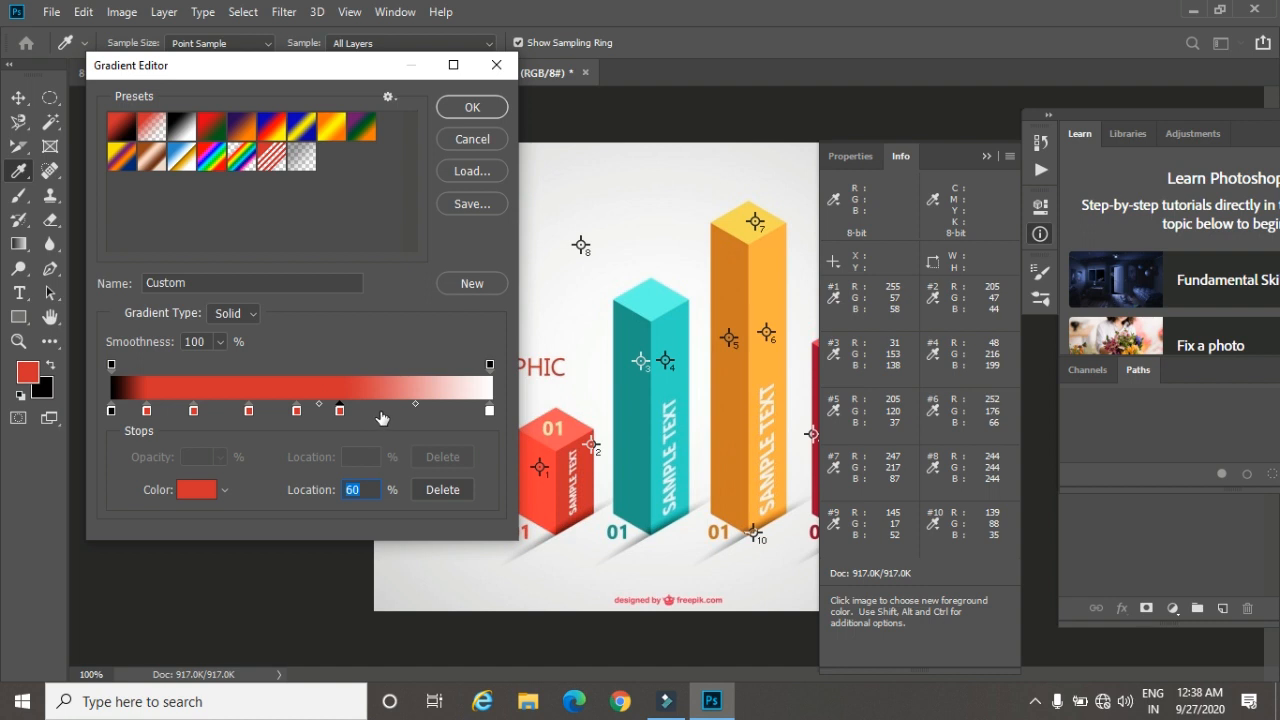
left_click(379, 411)
left_click(413, 411)
left_click(444, 411)
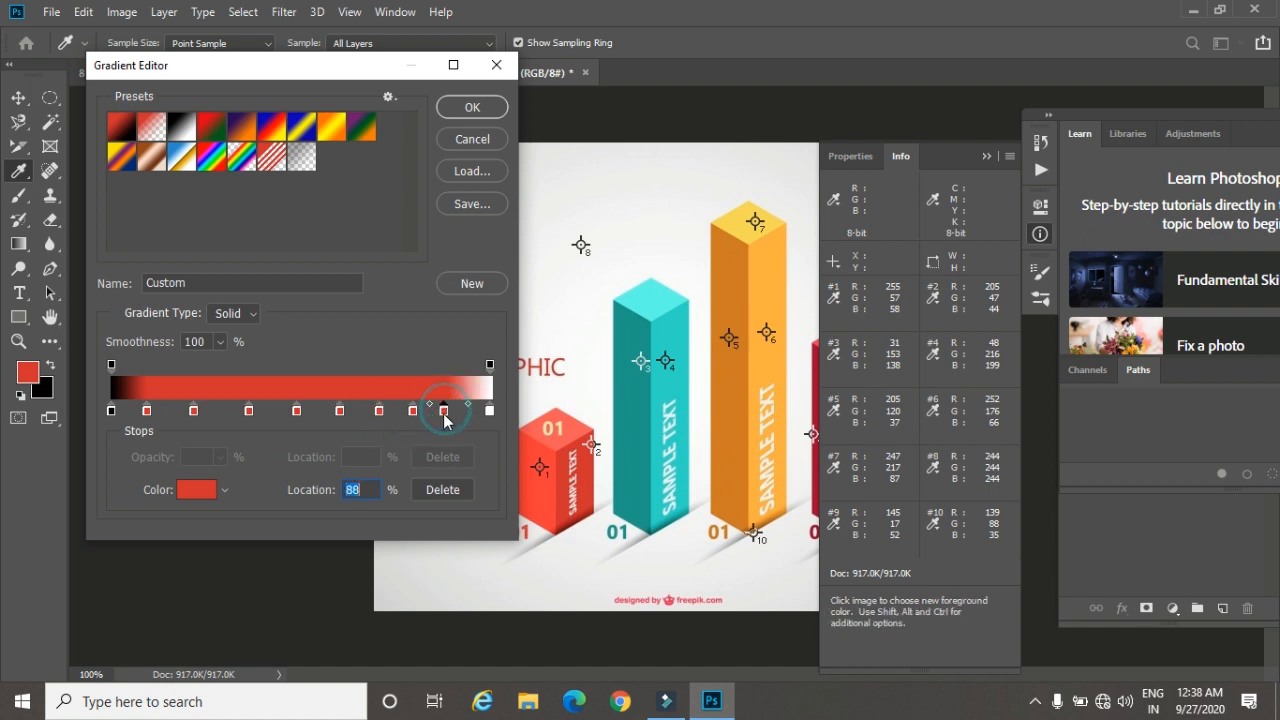
left_click(170, 411)
left_click_drag(170, 418, 172, 442)
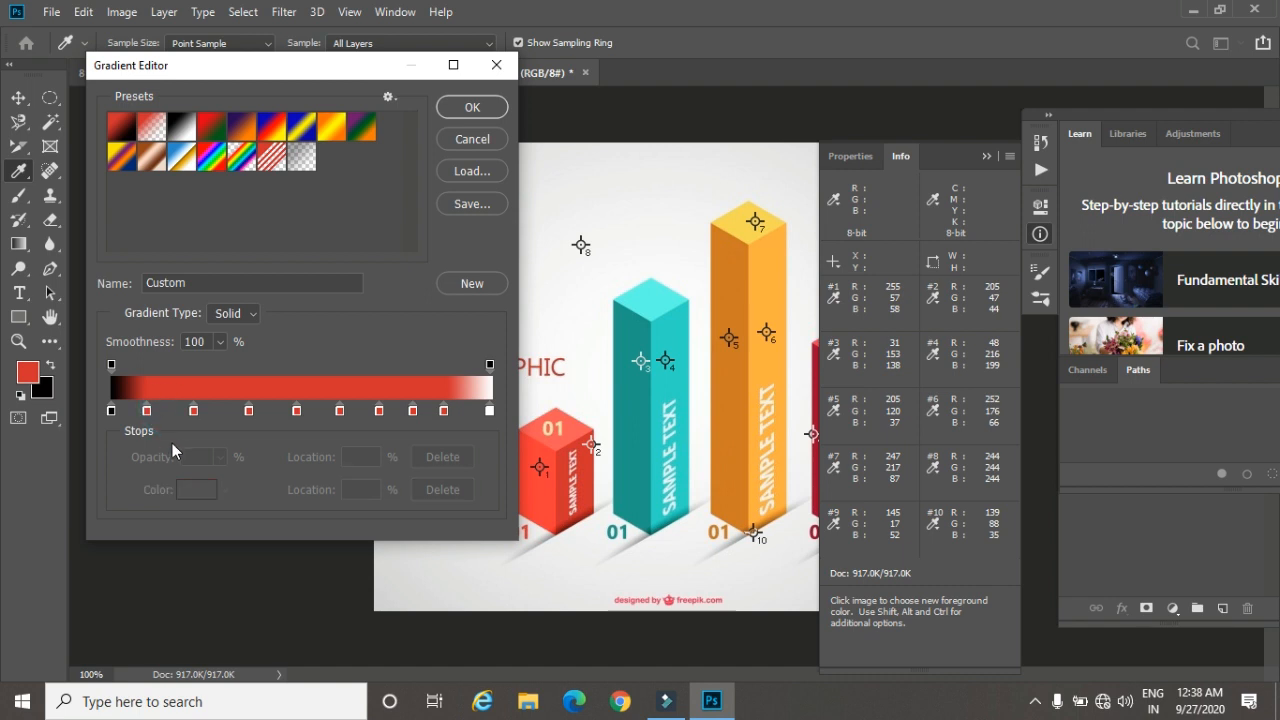
Step: Set the gradient's first color stop, at location 0%, to RGB 255, 57, 58
left_click(111, 410)
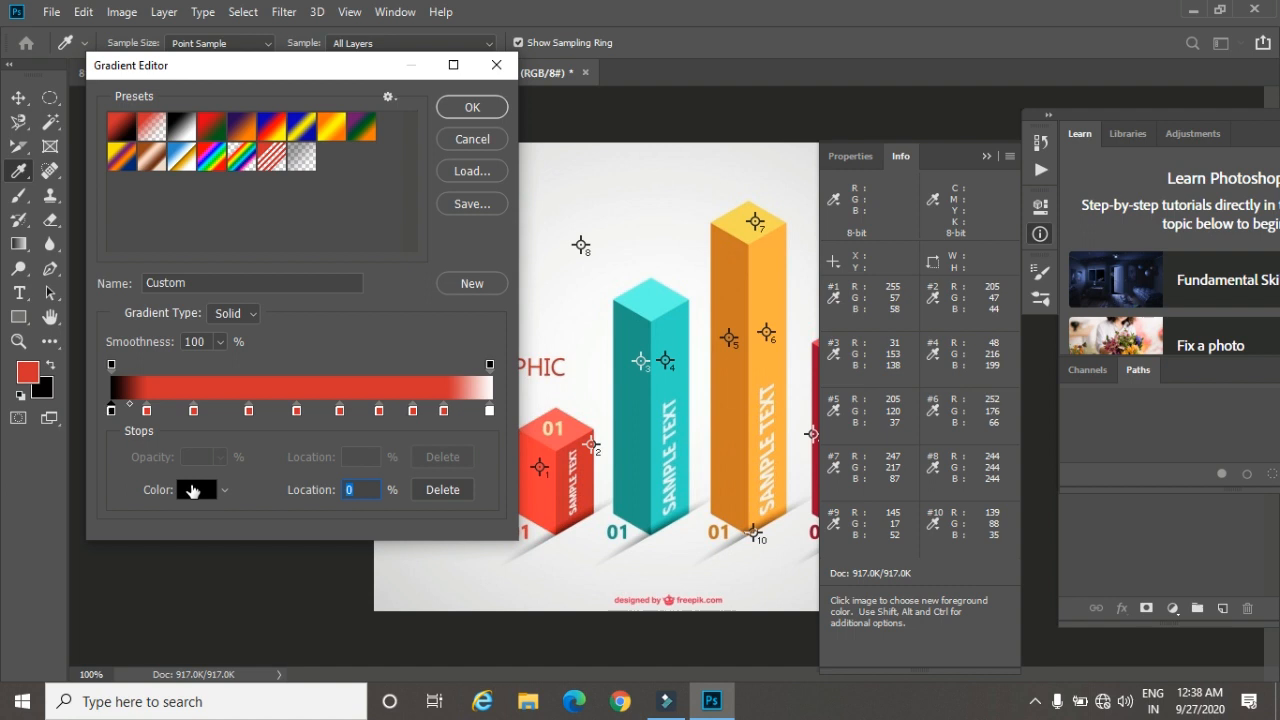
left_click(196, 489)
left_click_drag(591, 94, 400, 124)
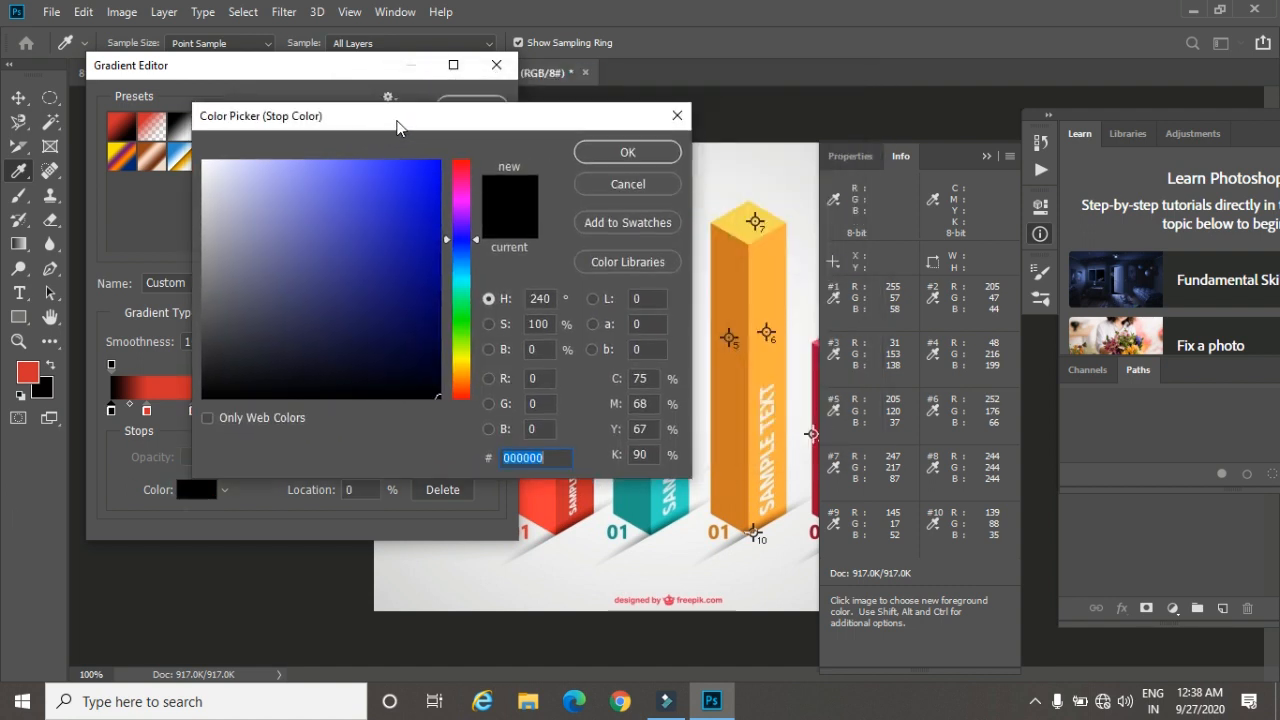
left_click(537, 378)
type("2")
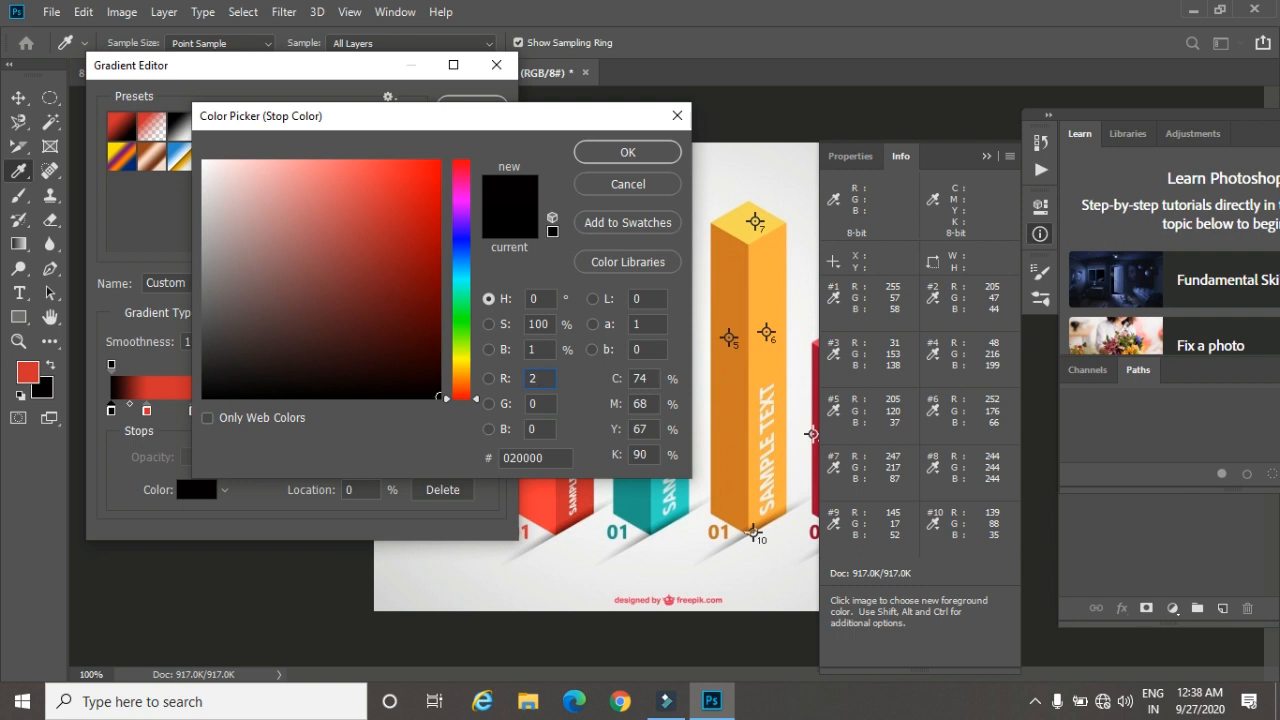
type("55")
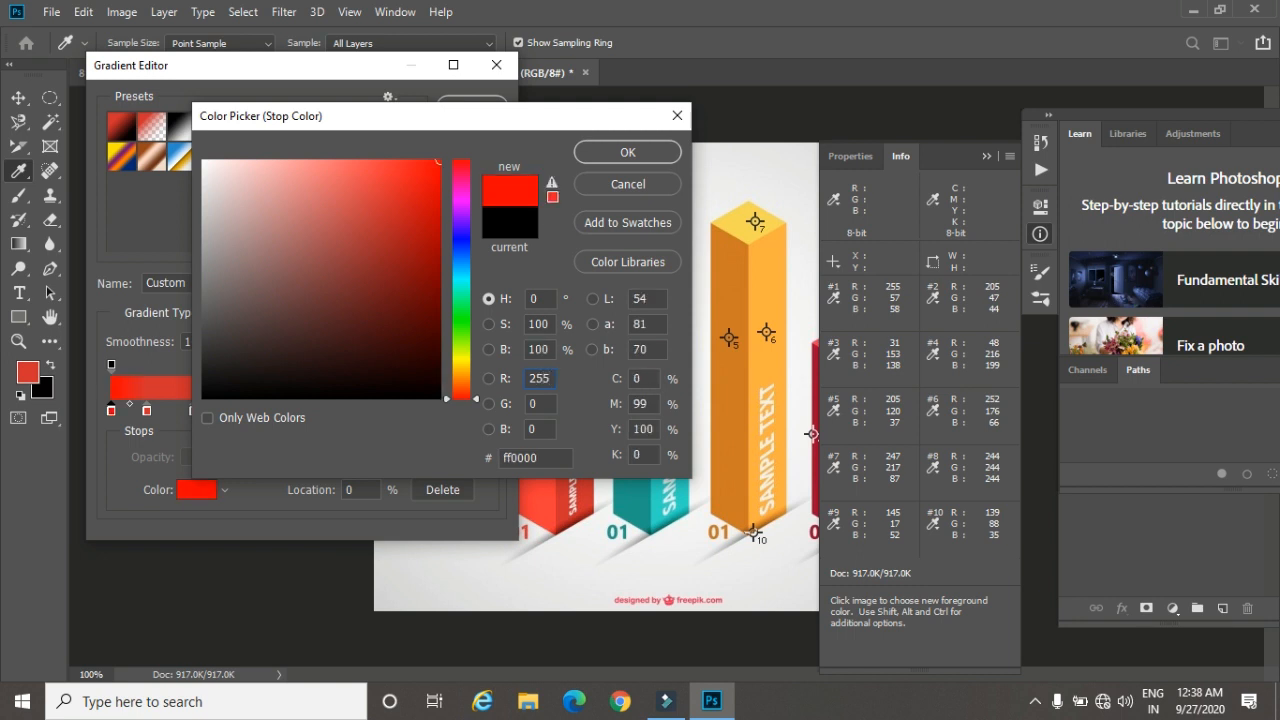
left_click(548, 408)
type("57")
key("Tab")
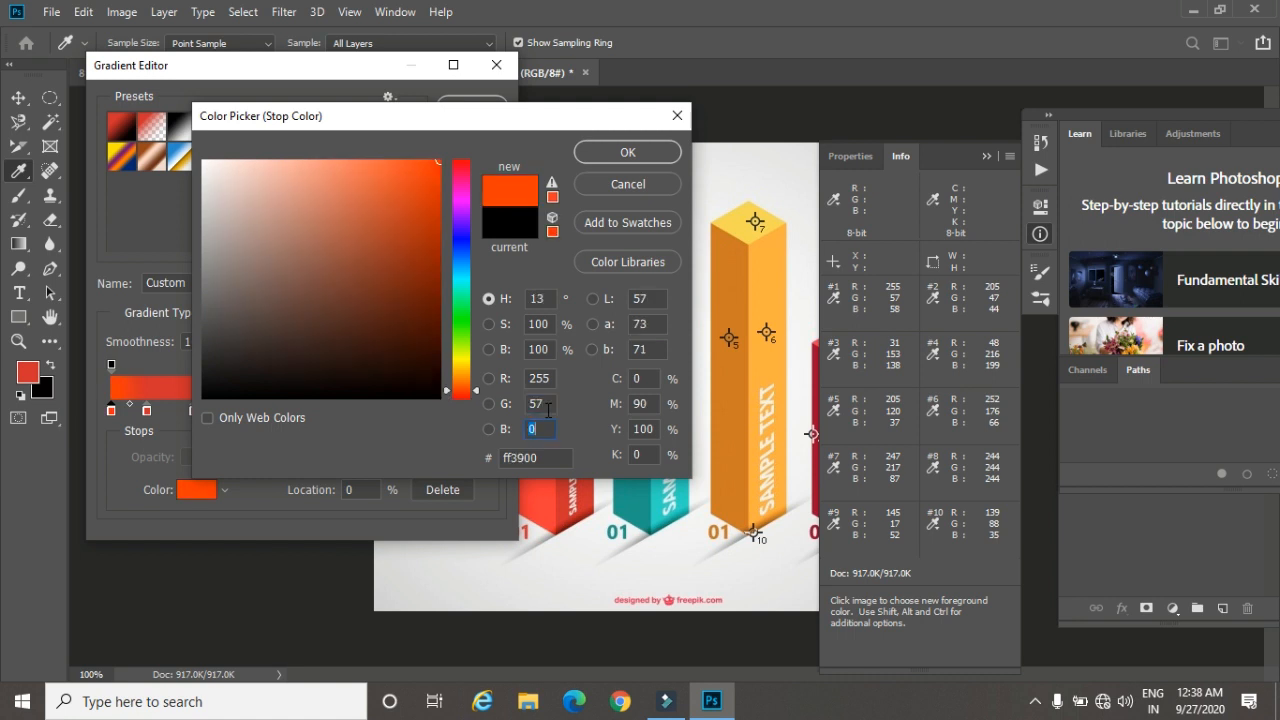
type("58")
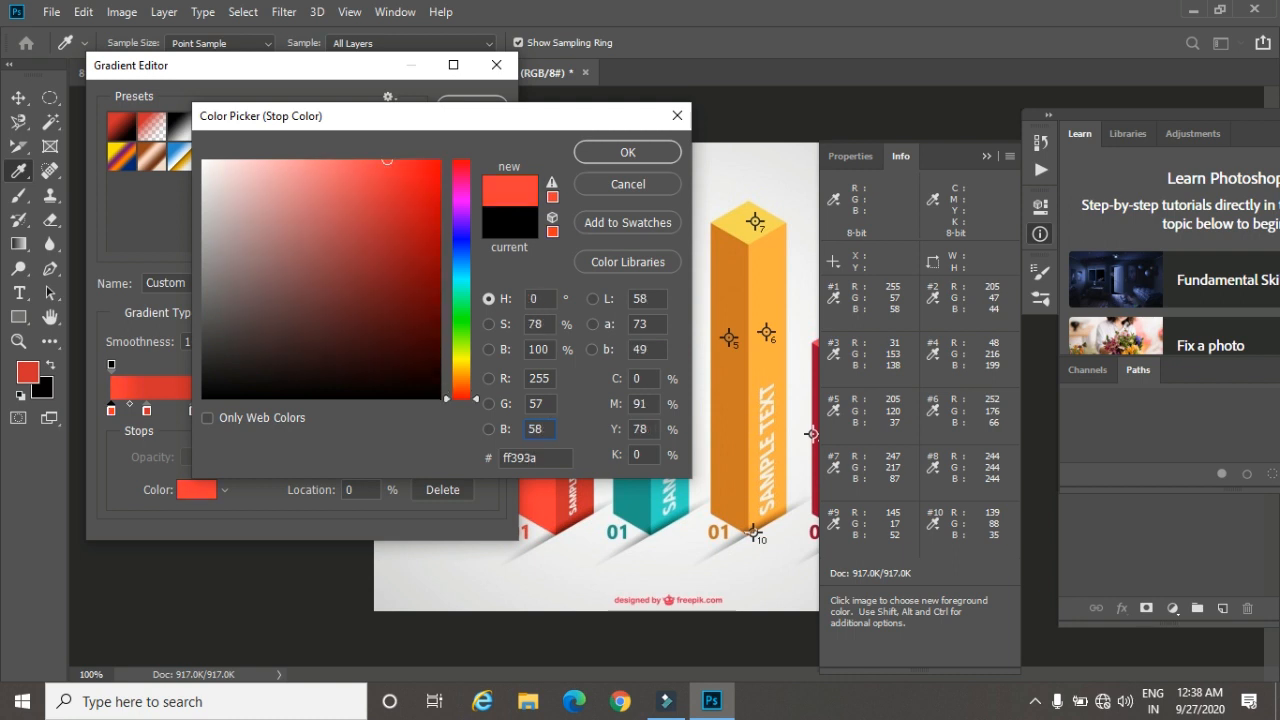
key("Return")
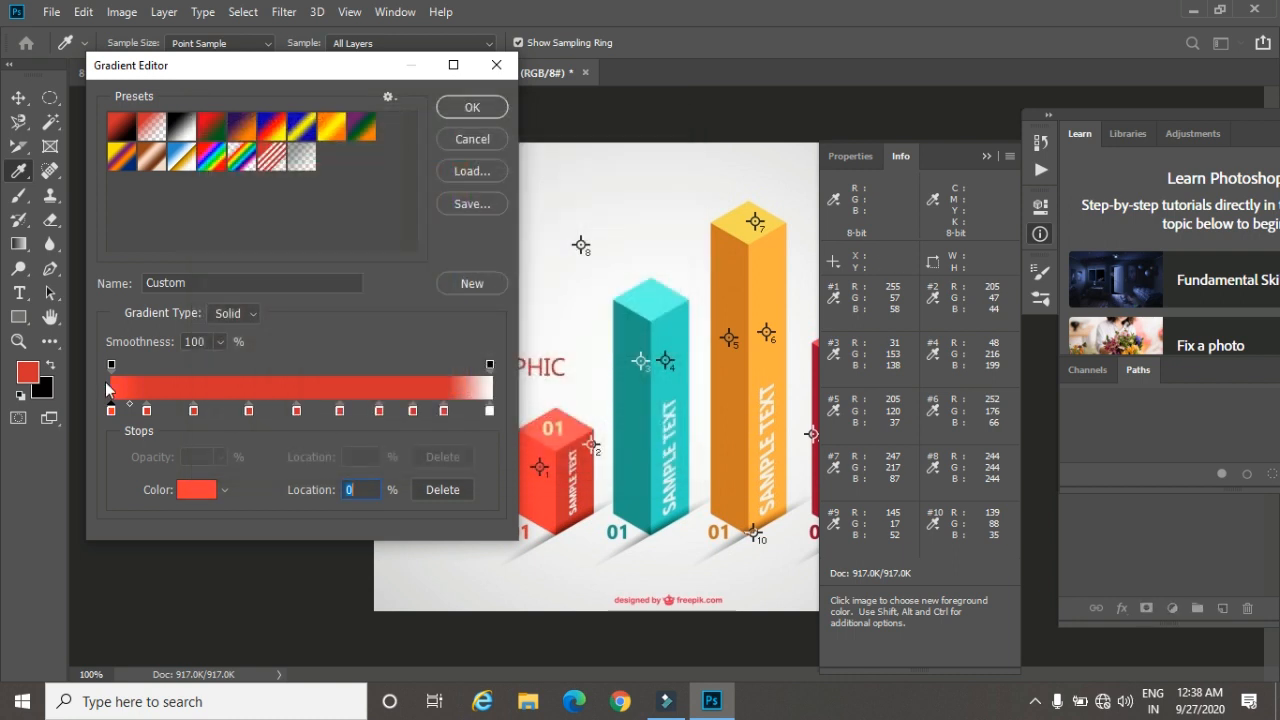
Step: Set the color stop at location 9% to RGB 205, 47, 44
left_click(148, 412)
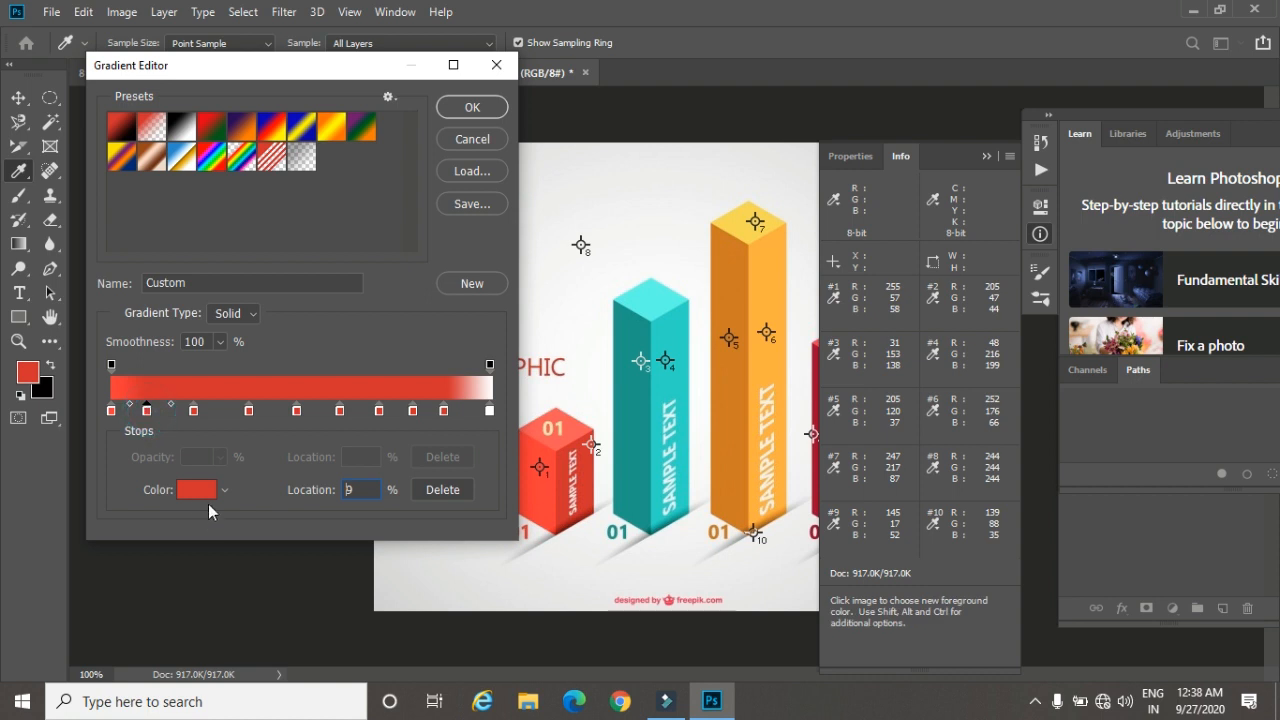
left_click(198, 492)
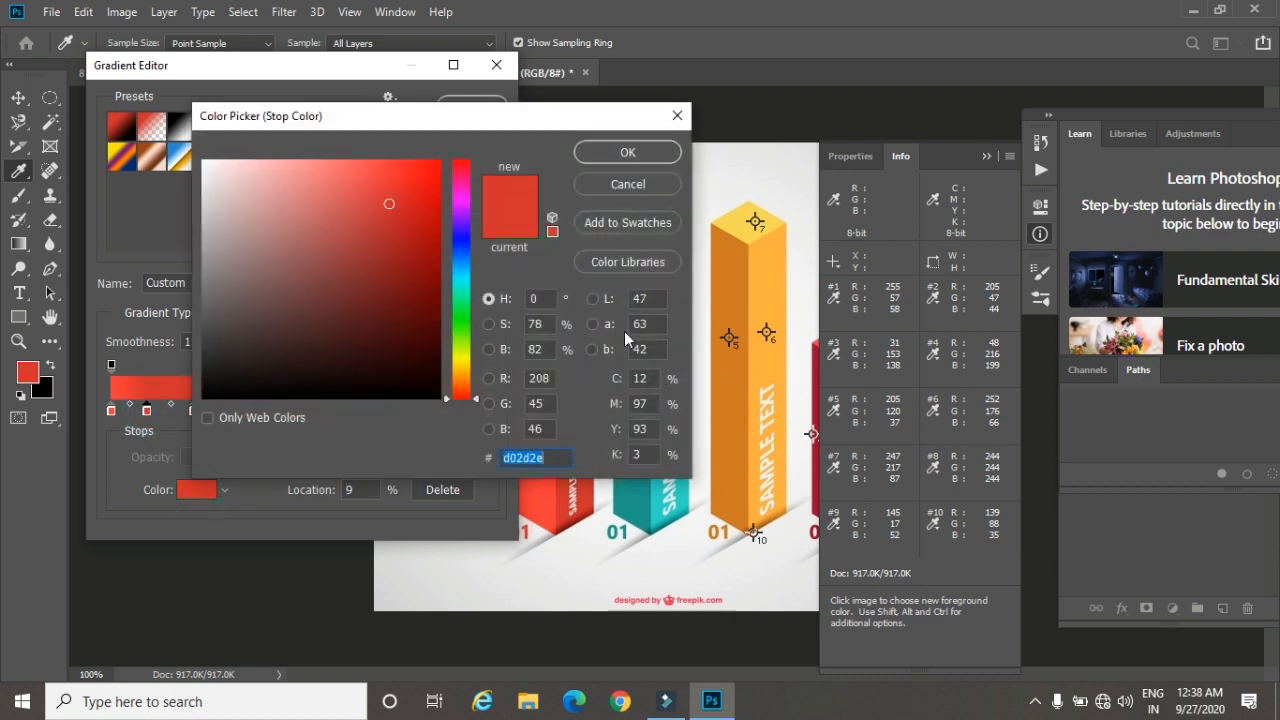
double_click(540, 378)
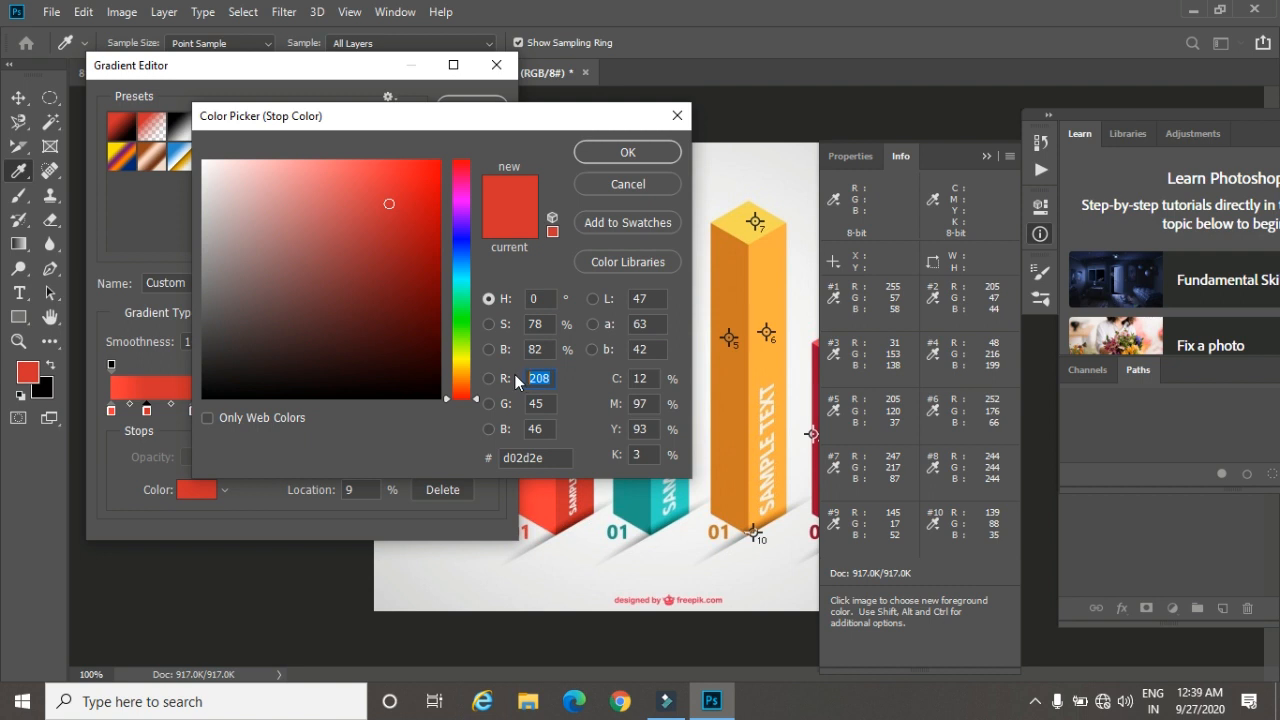
type("205")
key("Tab")
type("47")
key("Tab")
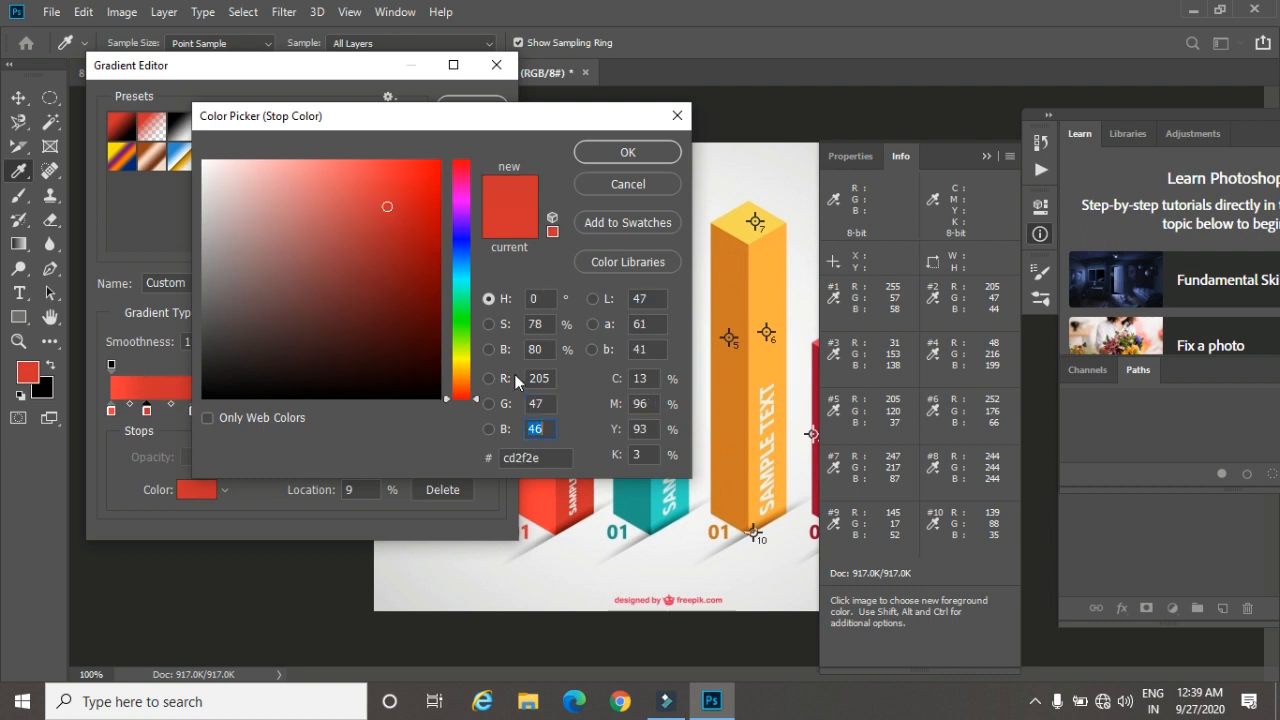
type("44")
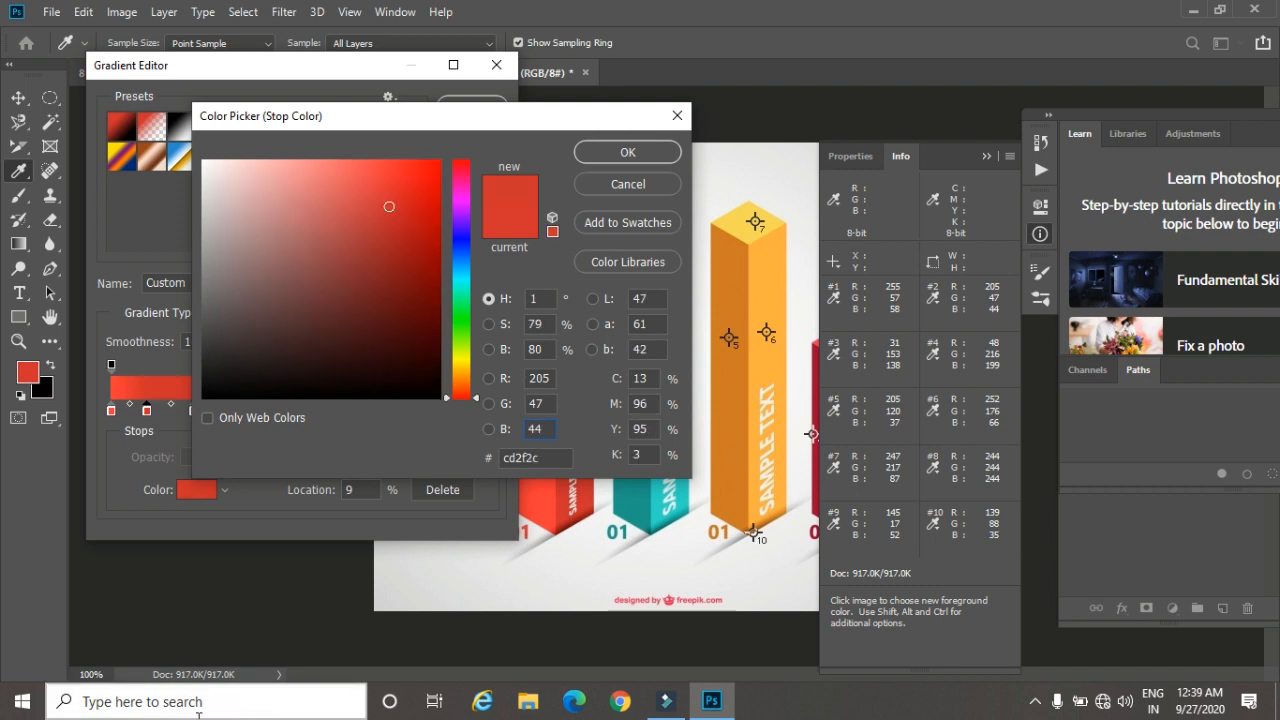
left_click(627, 153)
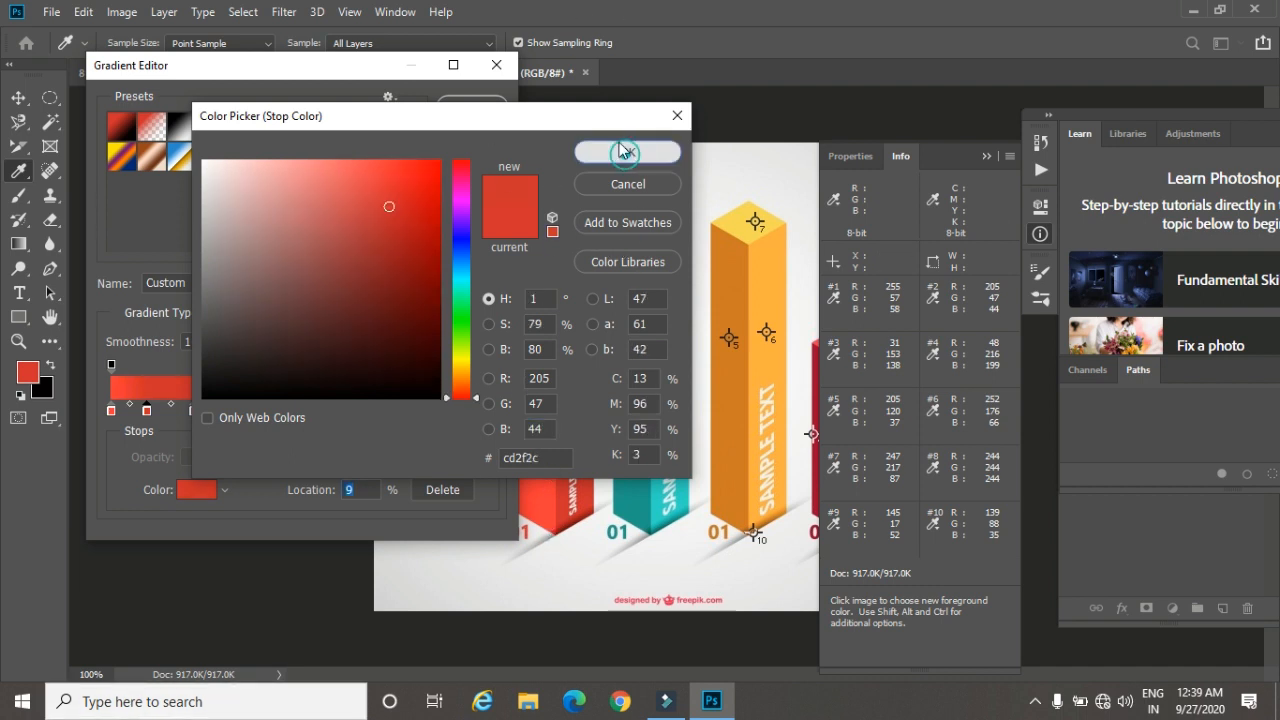
Step: Color the stops at 22% and 36% with the dark and light teal sampled from the two sides of the teal bar
left_click(194, 411)
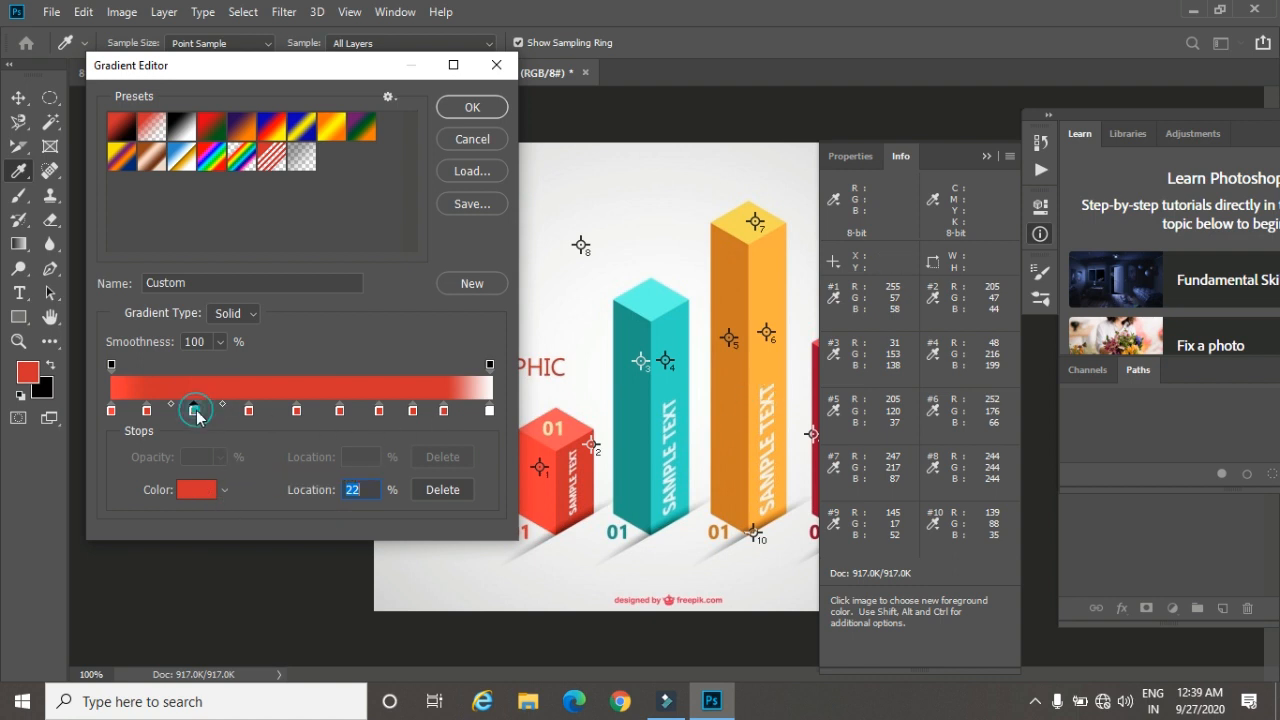
left_click(636, 380)
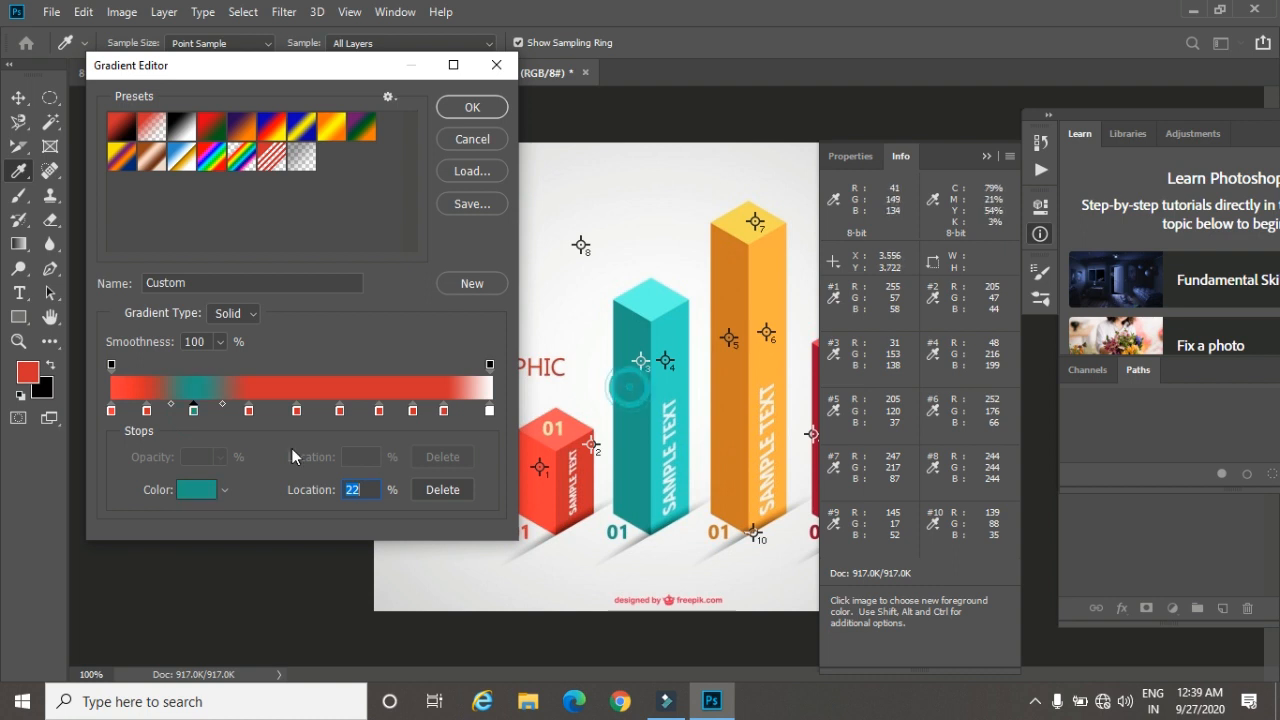
left_click(250, 413)
left_click(662, 376)
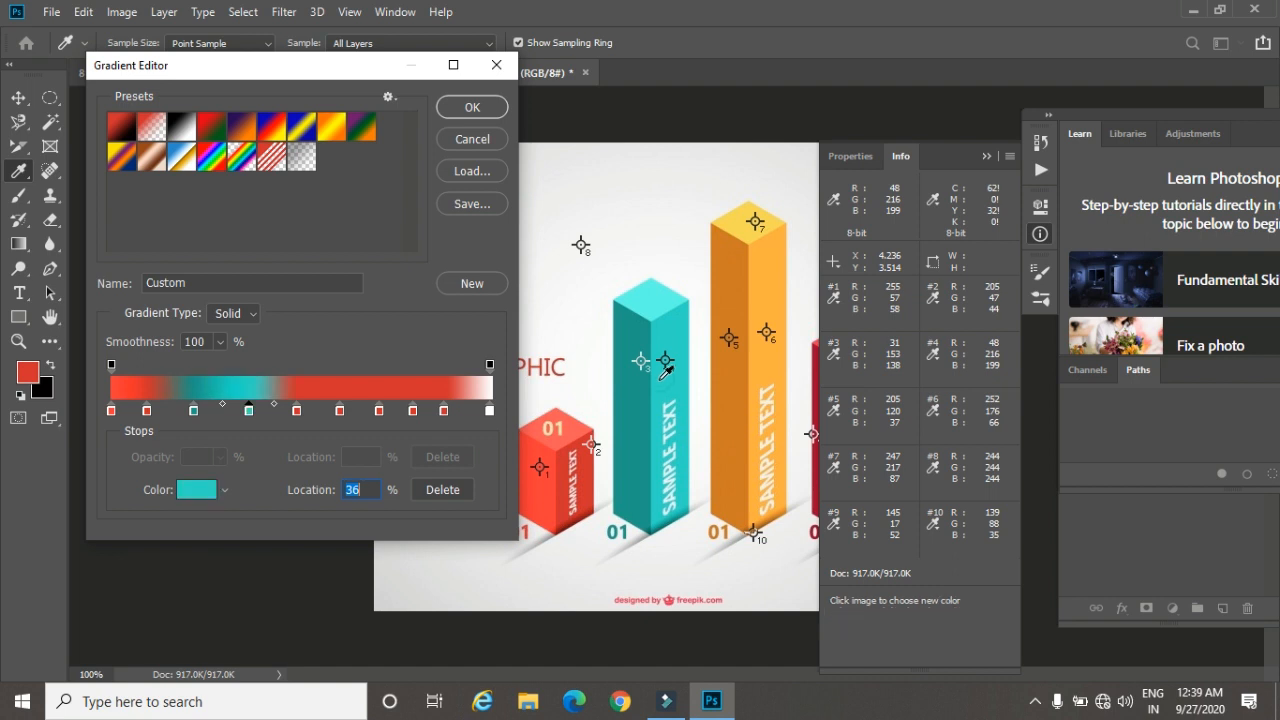
Step: Color the stops at 49% and 60% with the dark and light orange sampled from the orange bar, and accept the gradient
left_click(297, 413)
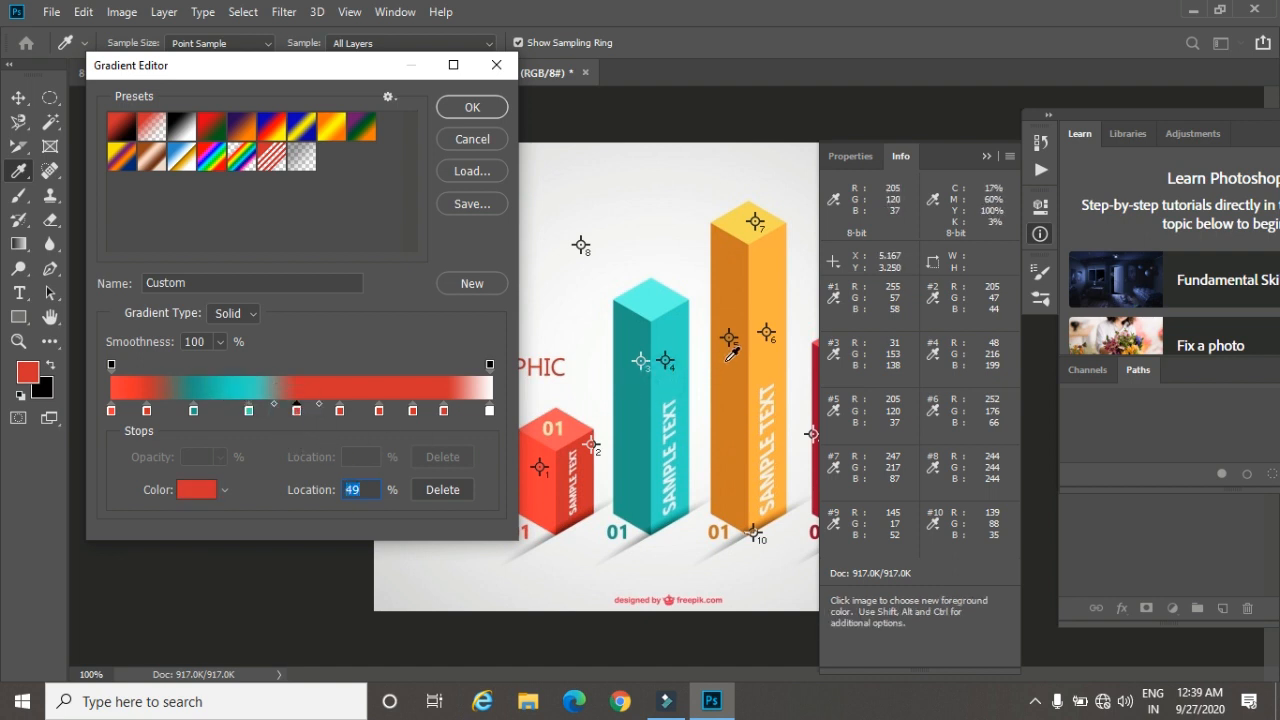
left_click(728, 362)
left_click(340, 411)
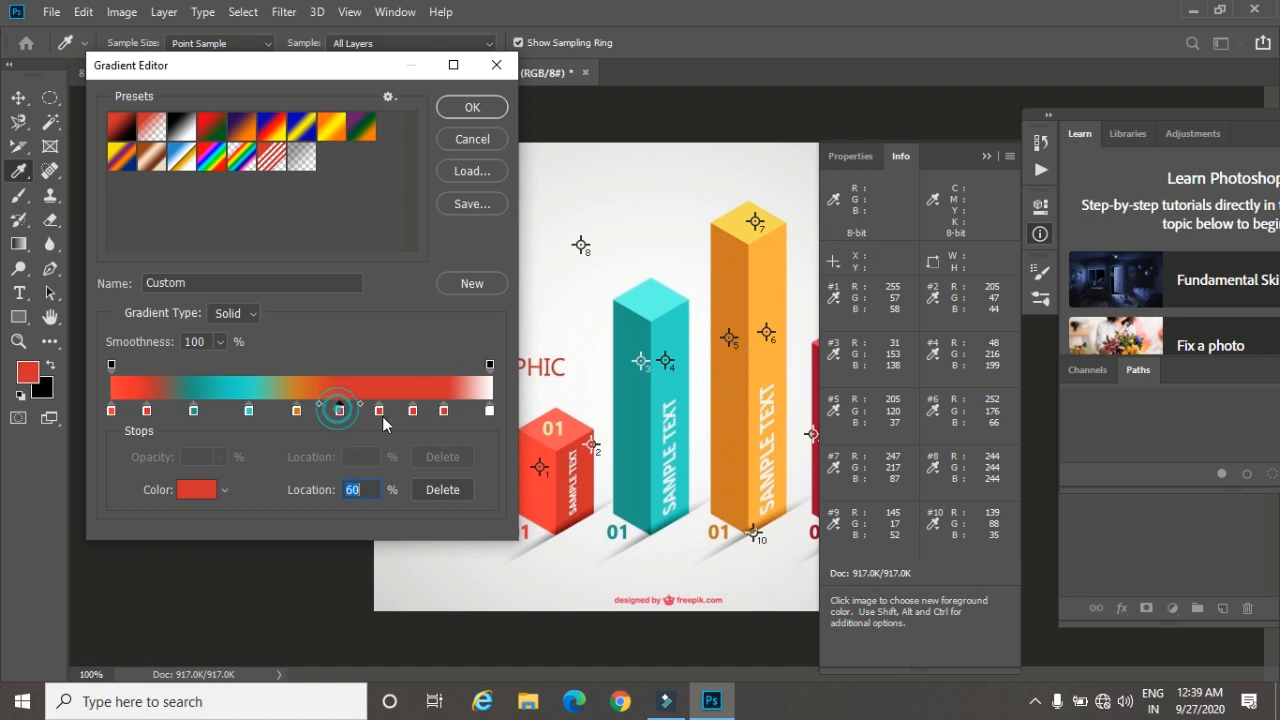
left_click(756, 286)
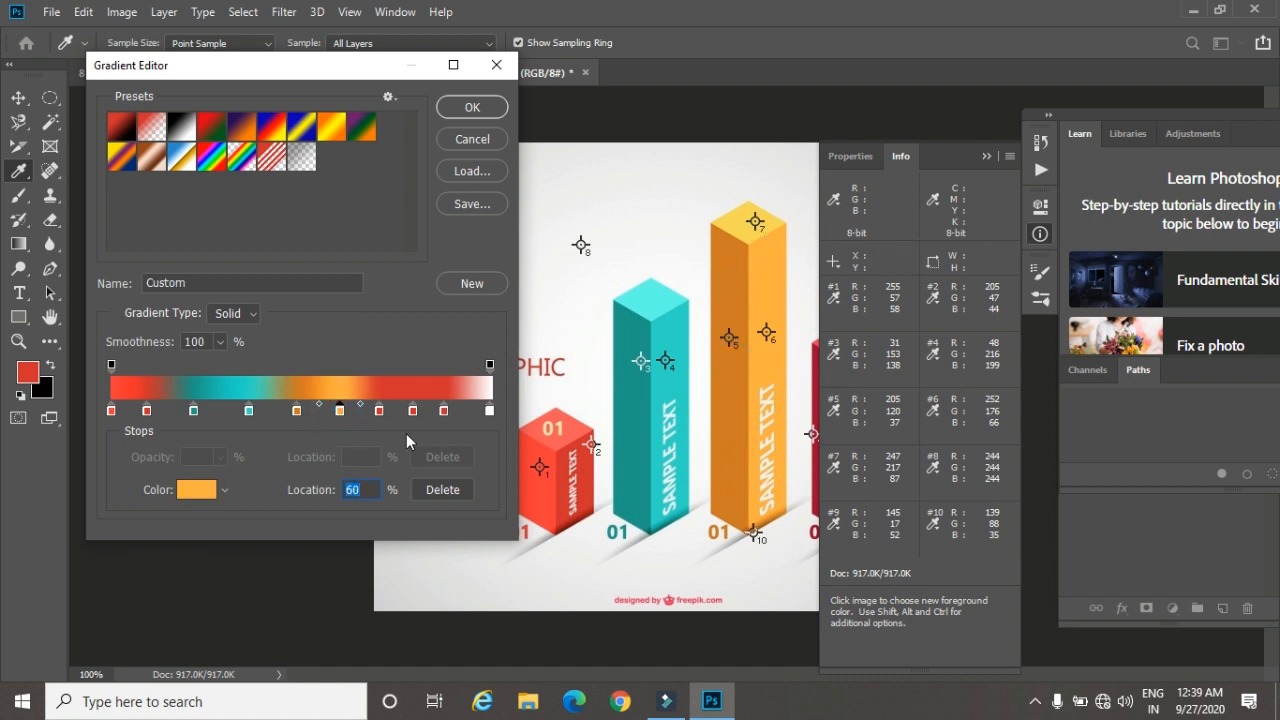
left_click(474, 115)
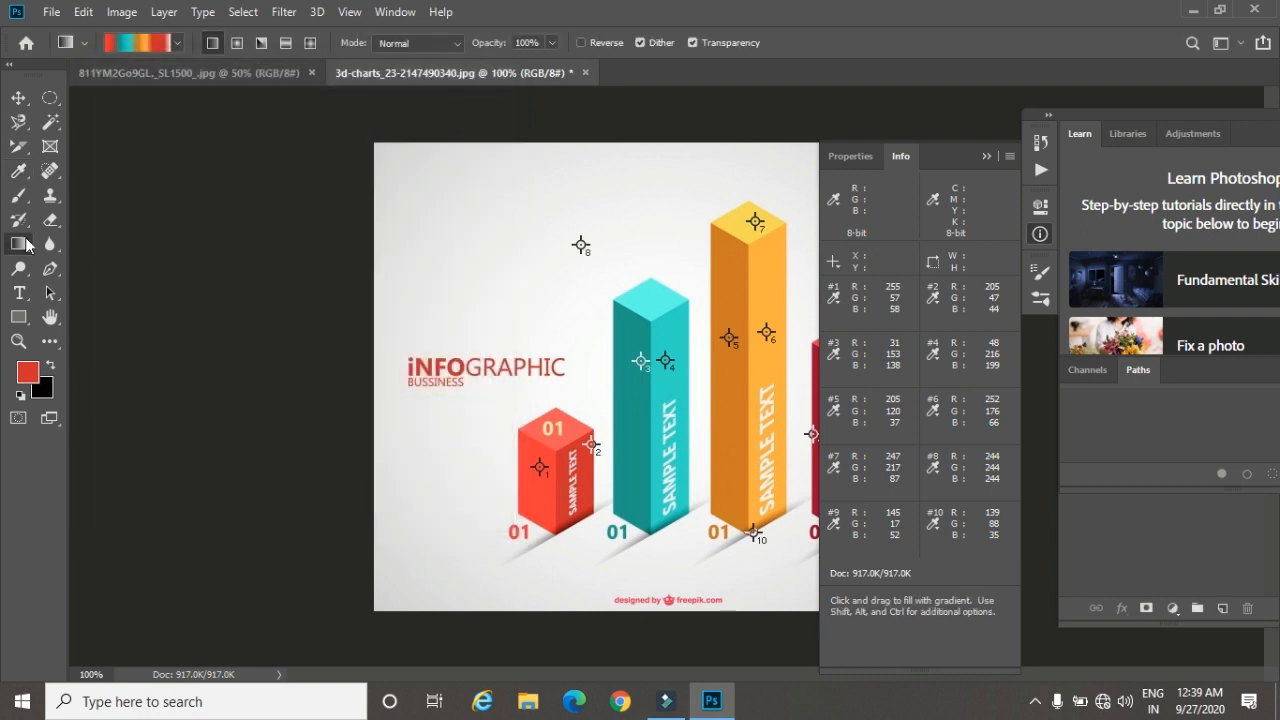
Step: Close the 3d-charts_23-2147490340.jpg infographic document
left_click(20, 172)
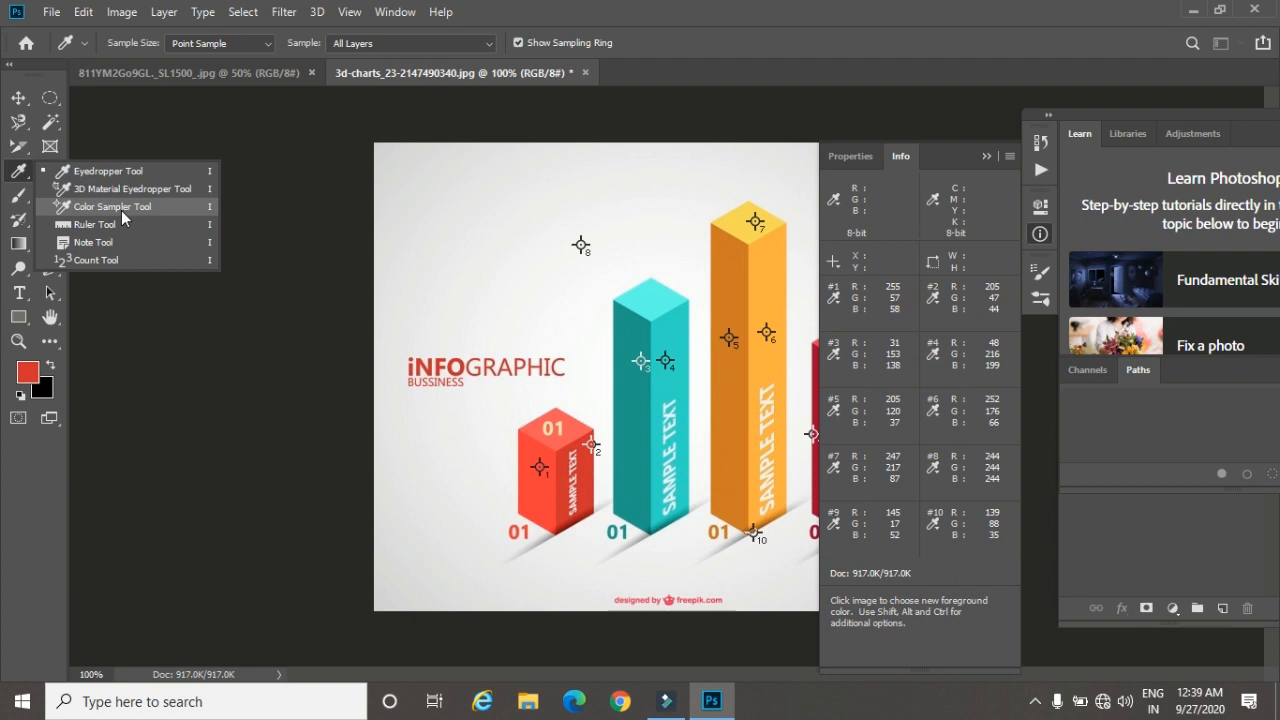
left_click(586, 73)
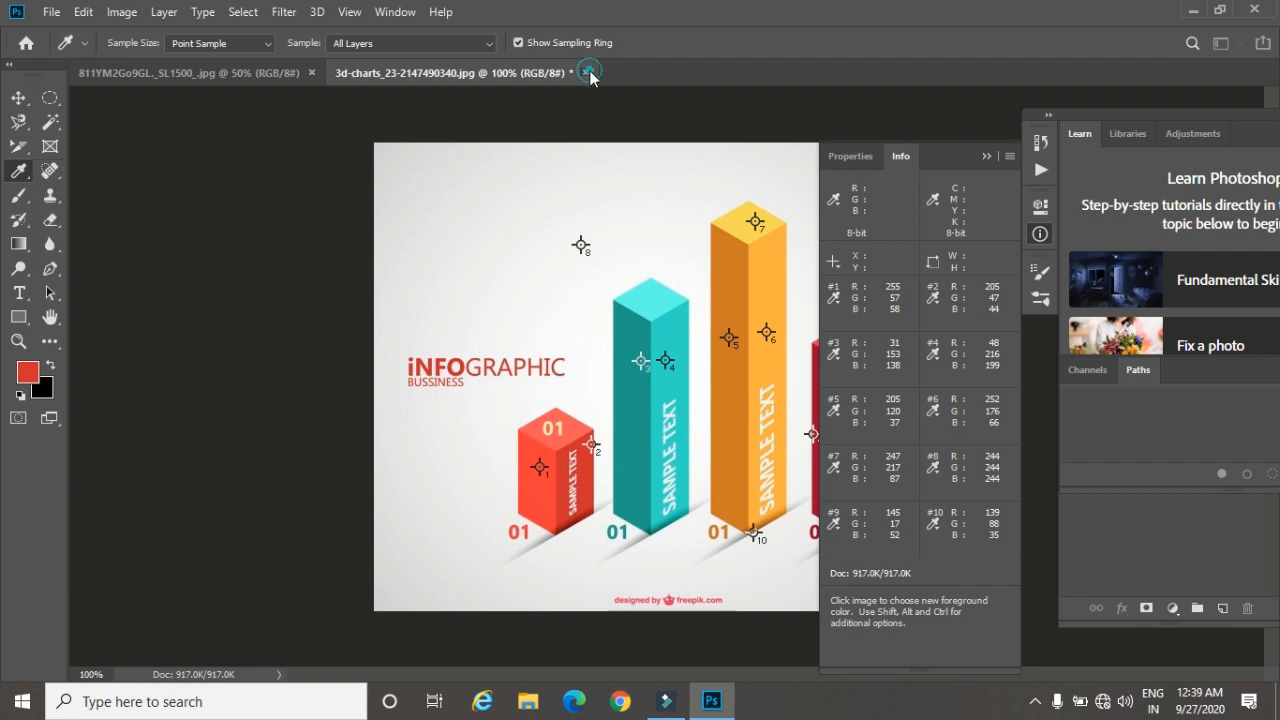
left_click(634, 274)
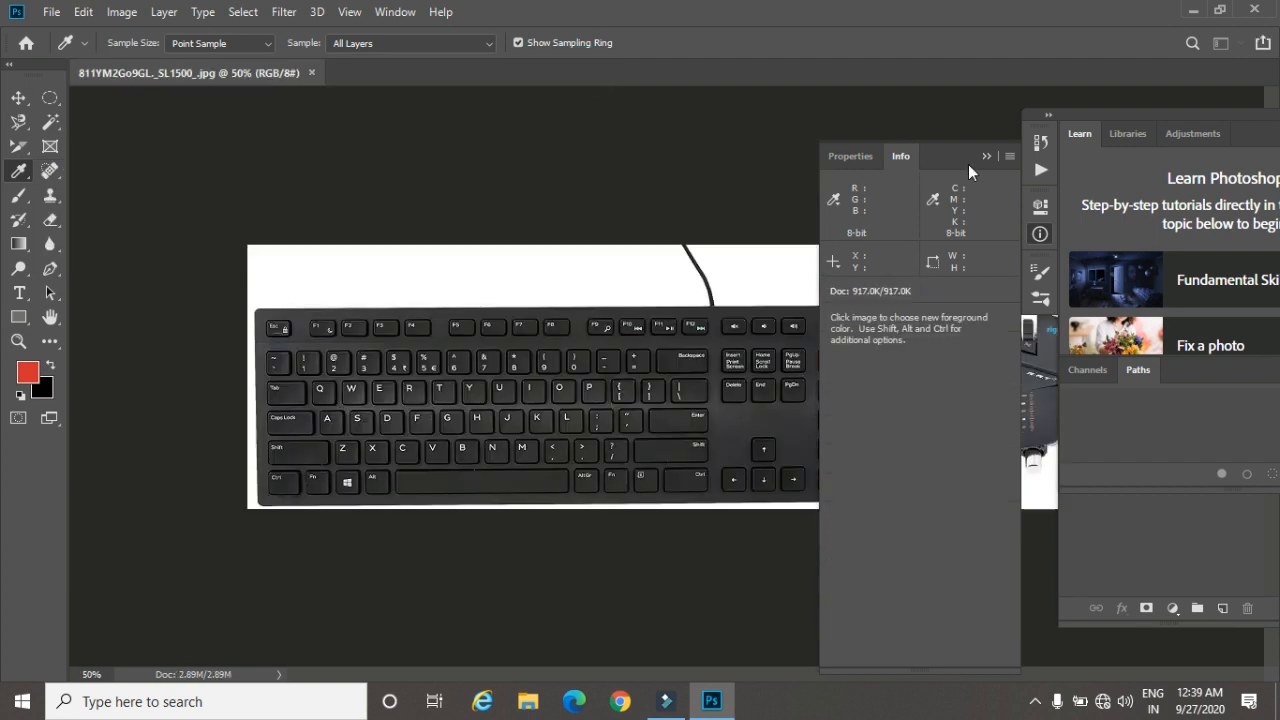
Step: Collapse the Info panel and close the floating Learn, Libraries and Adjustments panel group, leaving the Layers panel open
left_click_drag(968, 160, 965, 203)
left_click(990, 200)
left_click_drag(1096, 115, 672, 146)
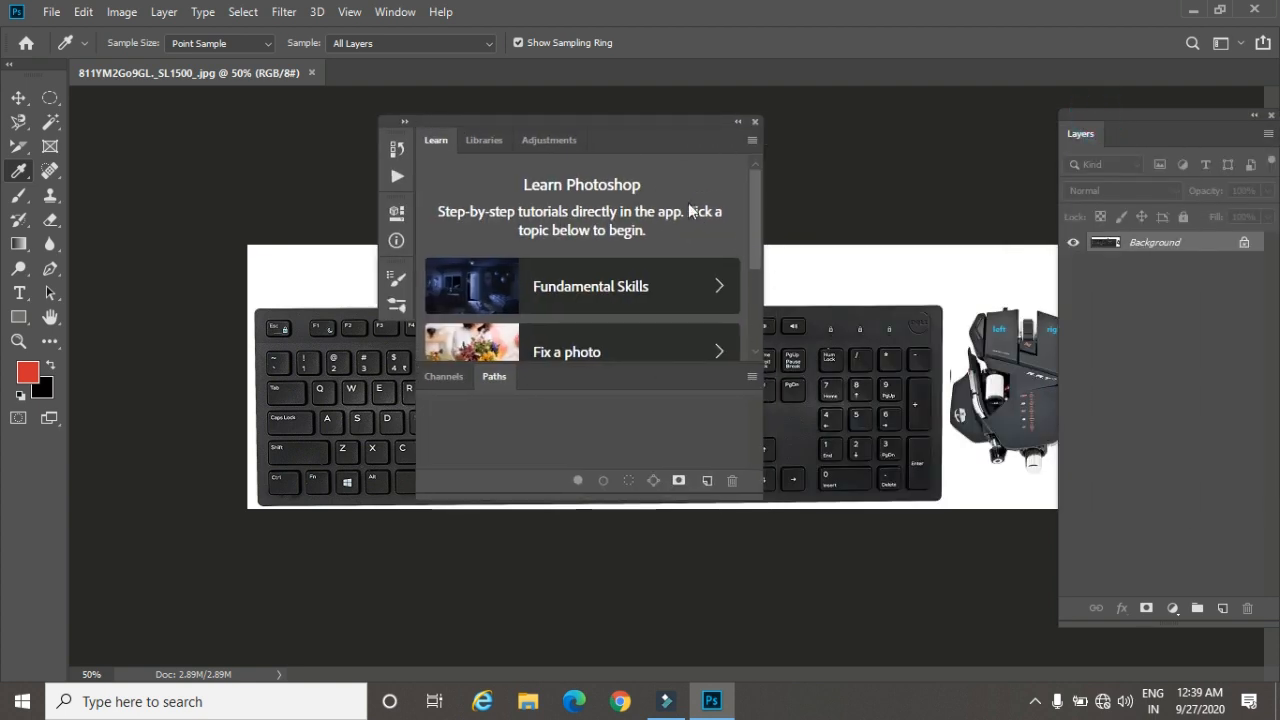
left_click(756, 121)
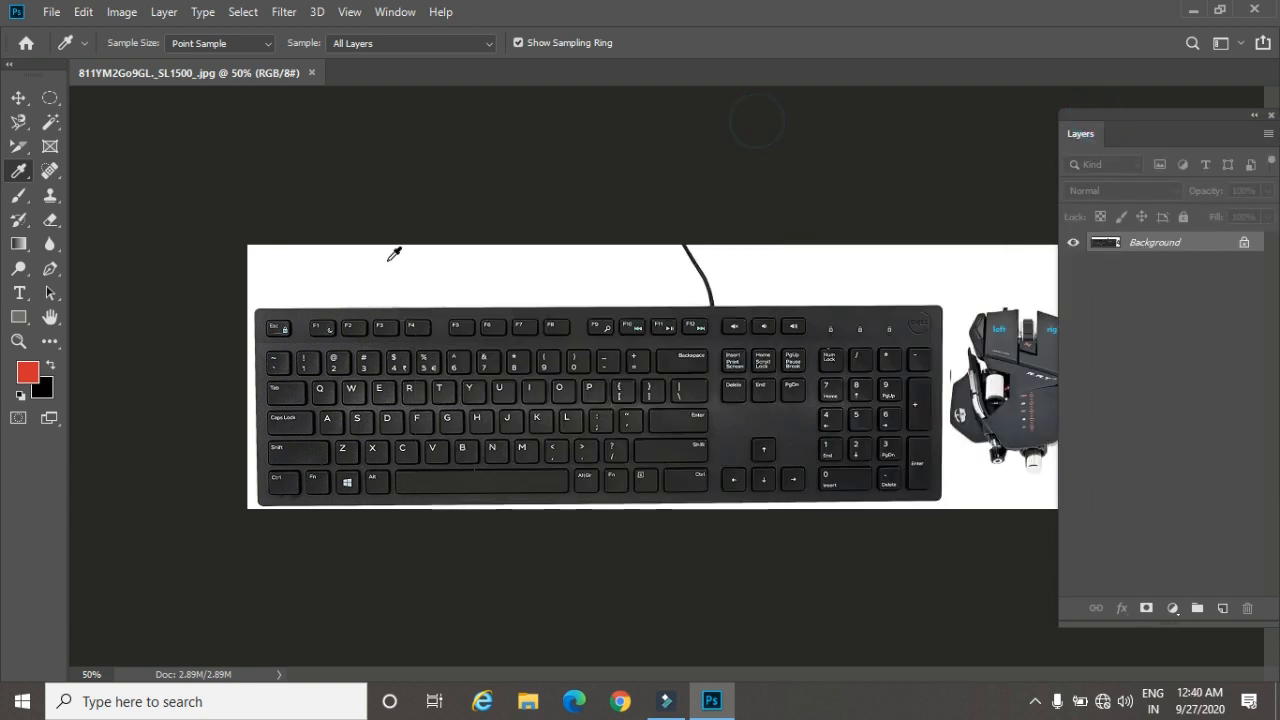
Step: Activate the Move tool and open the baby photo 23ae087e7d29d0e7f3466a2fc2675df6 from the photoshop image folder
left_click(23, 97)
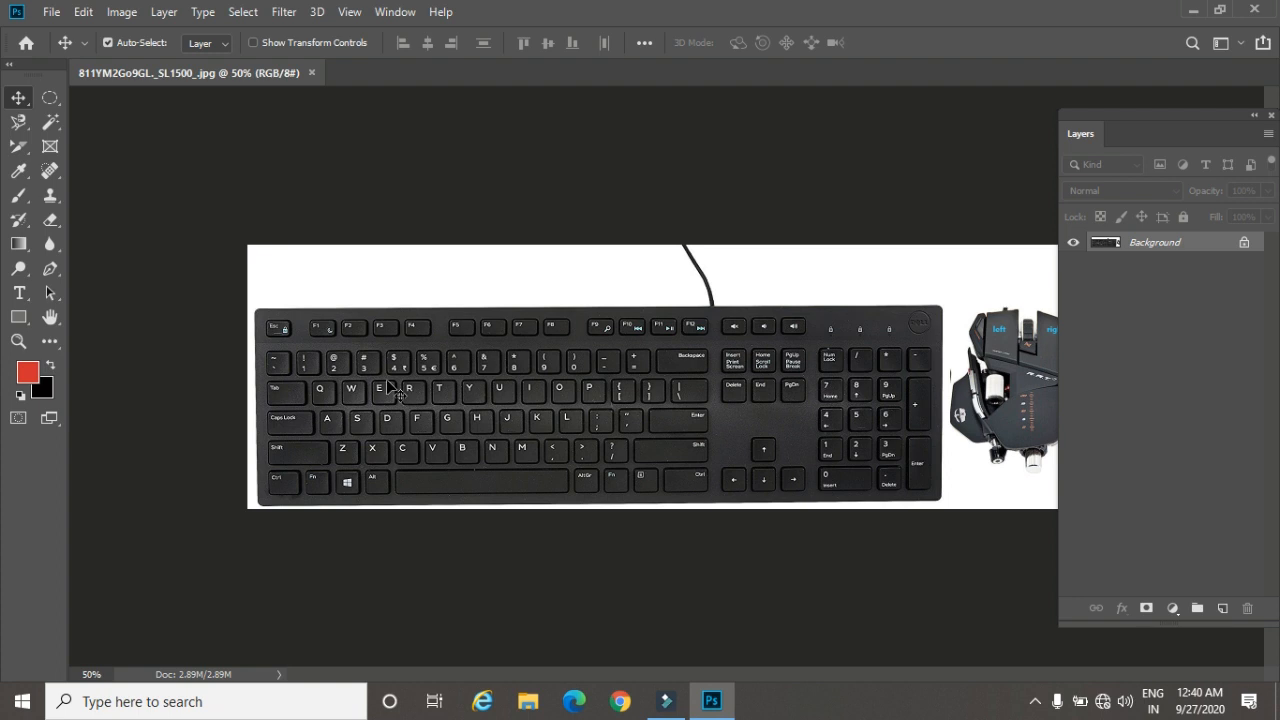
key("ctrl+o")
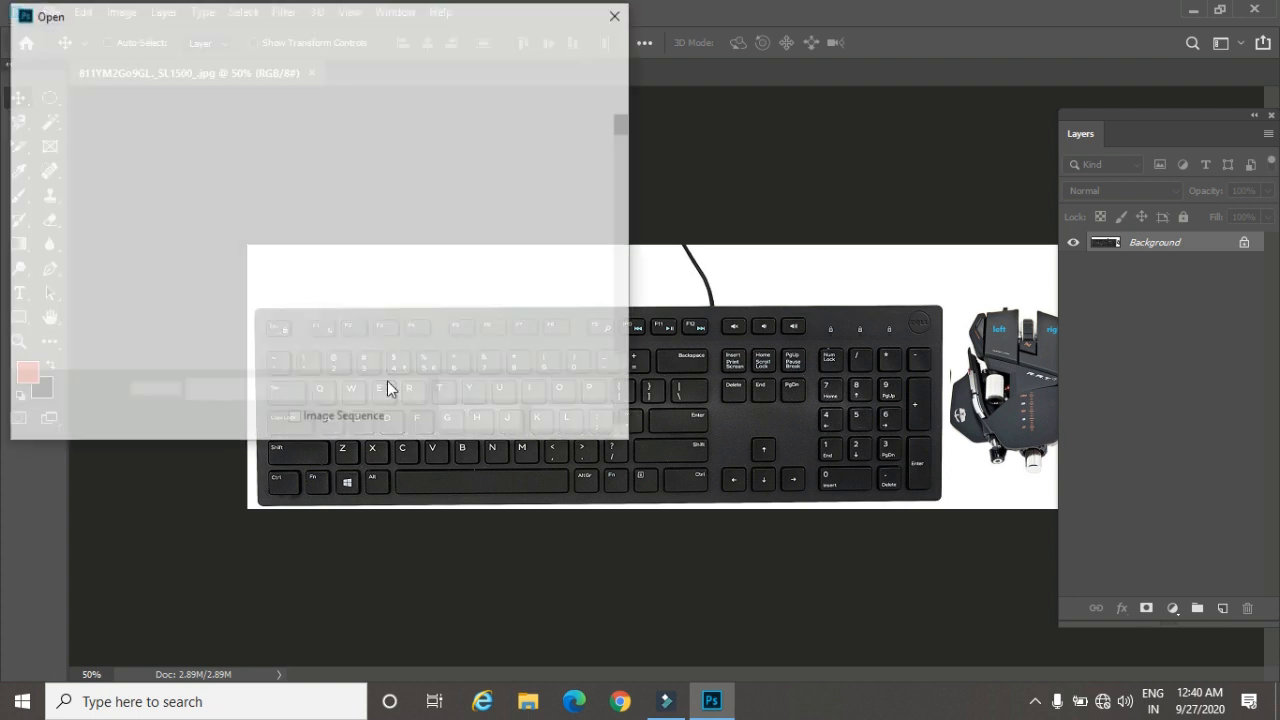
left_click(447, 302)
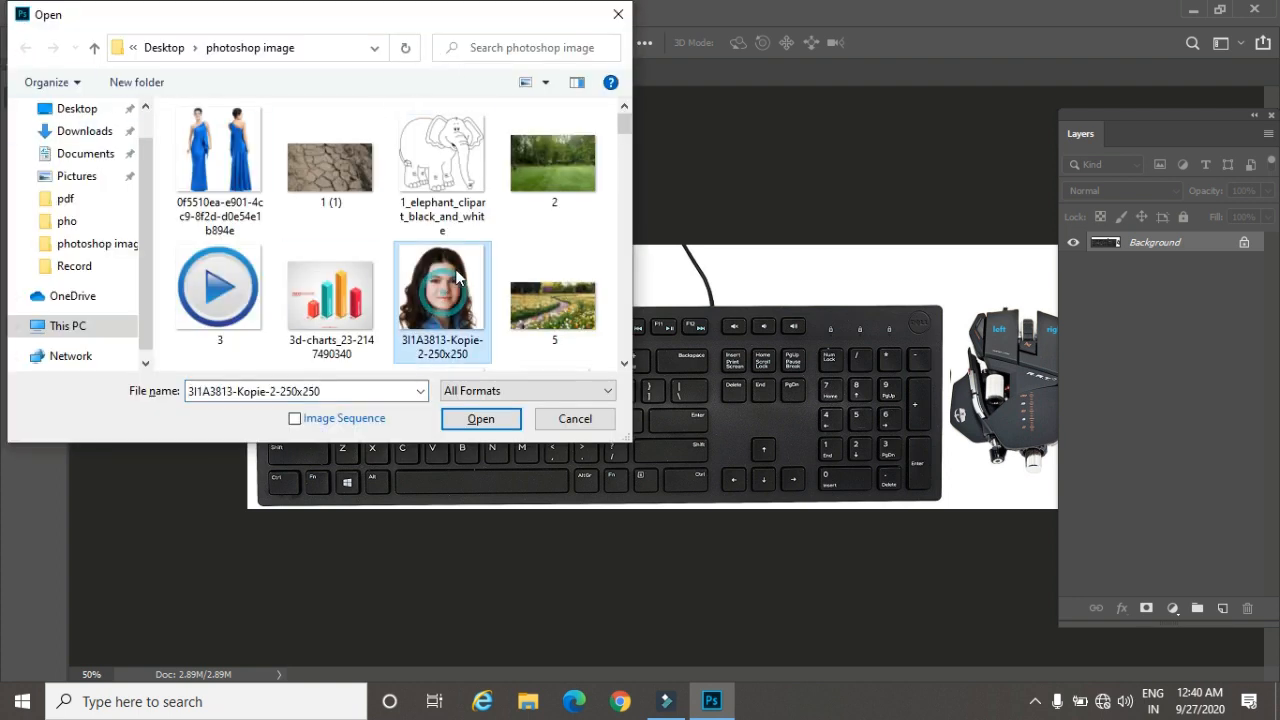
scroll(455, 266, "down", 5)
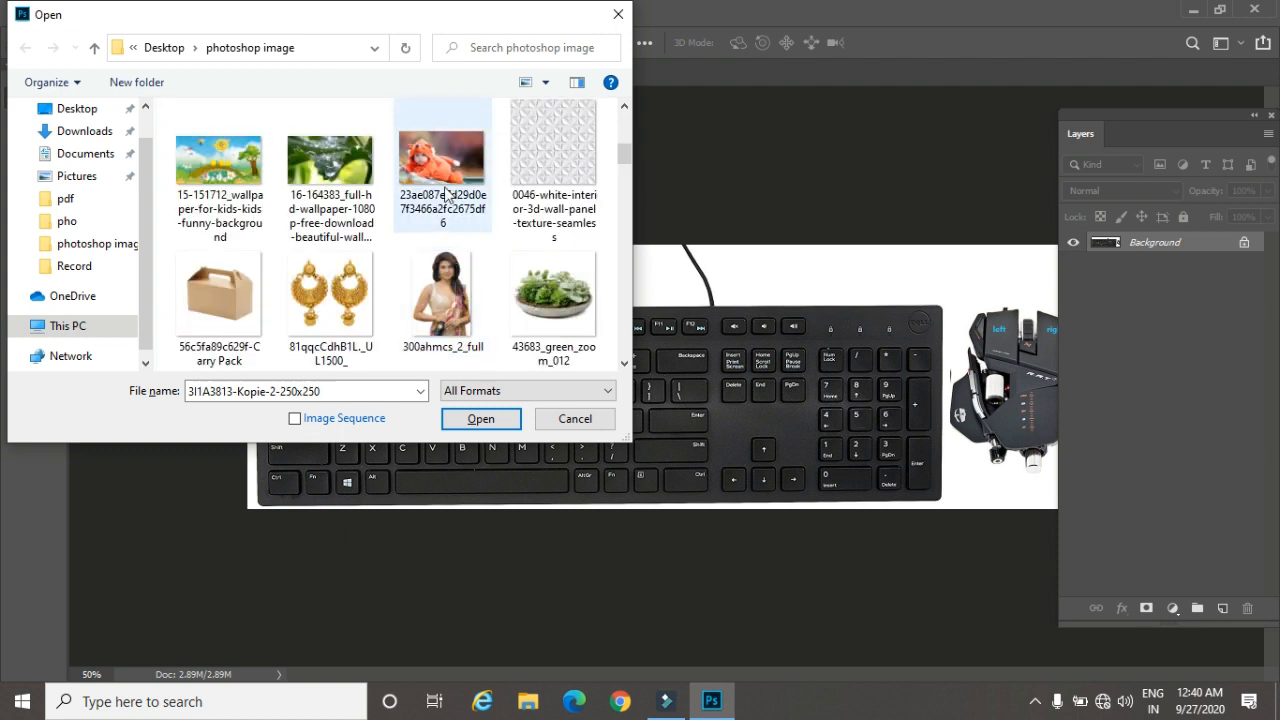
left_click(443, 195)
left_click(470, 420)
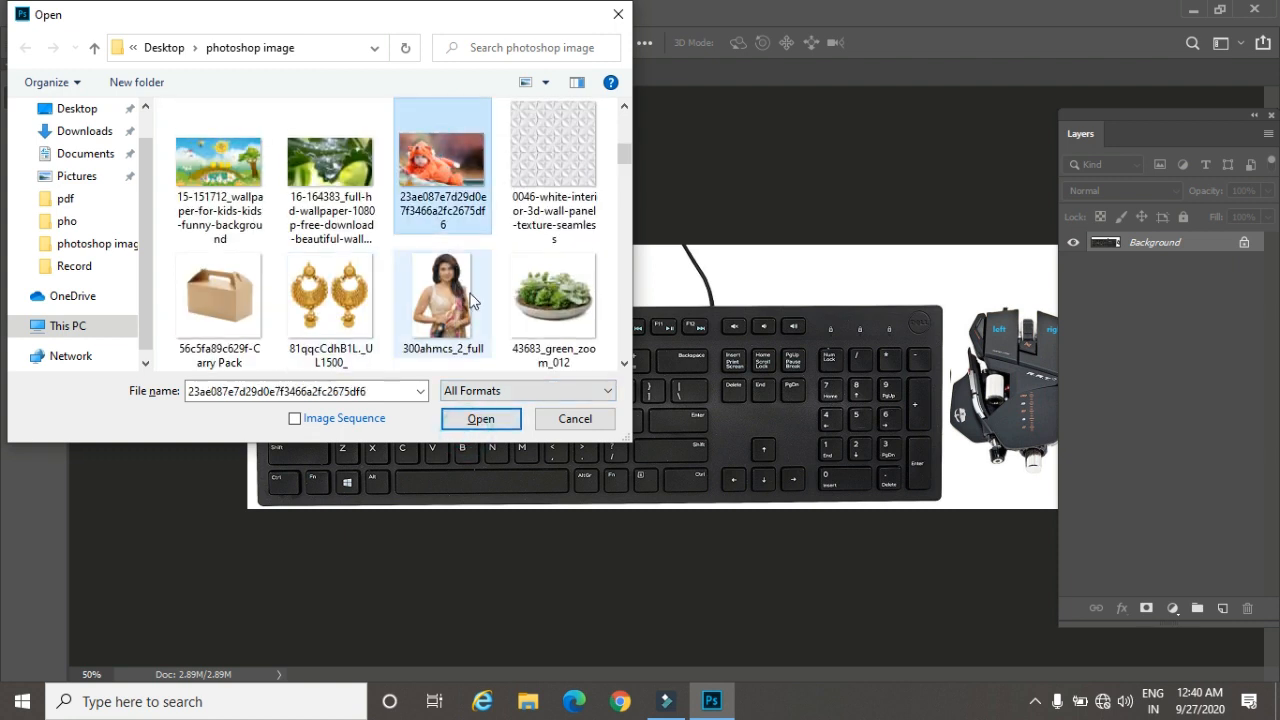
left_click(482, 424)
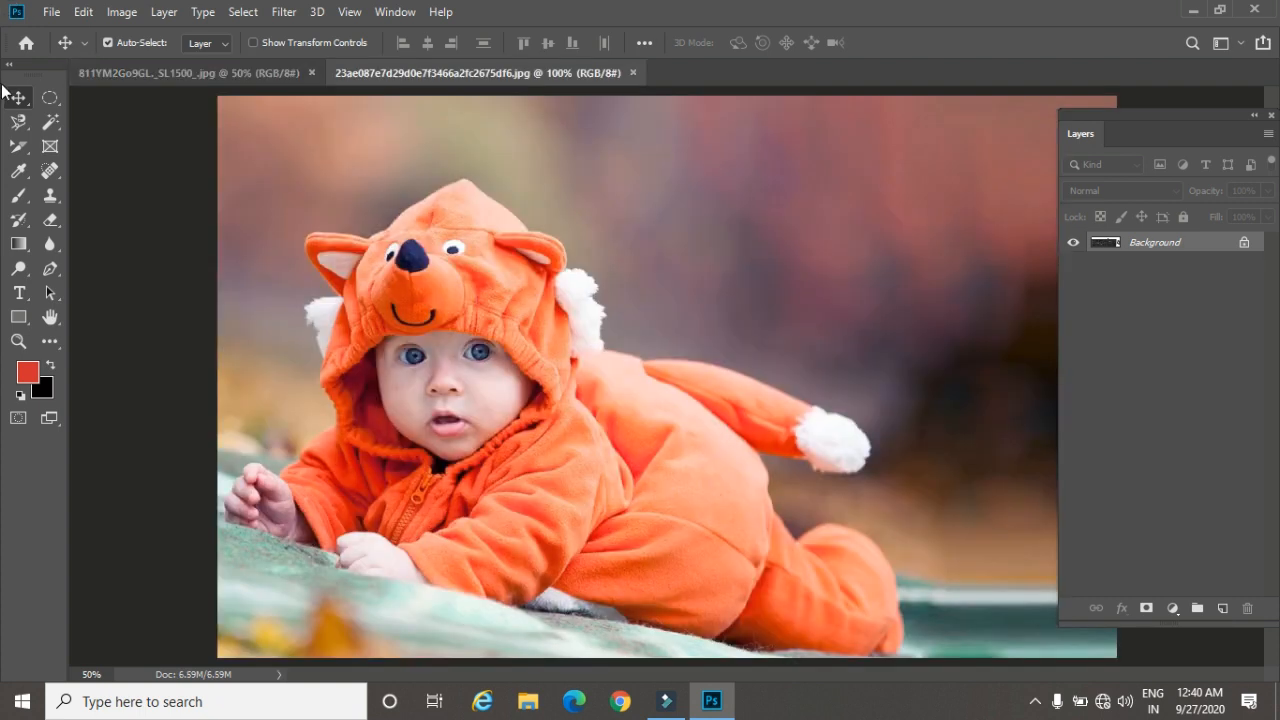
Step: Select the baby's head and upper body with a rectangular marquee in the baby photo
left_click(50, 97)
right_click(50, 97)
left_click(105, 98)
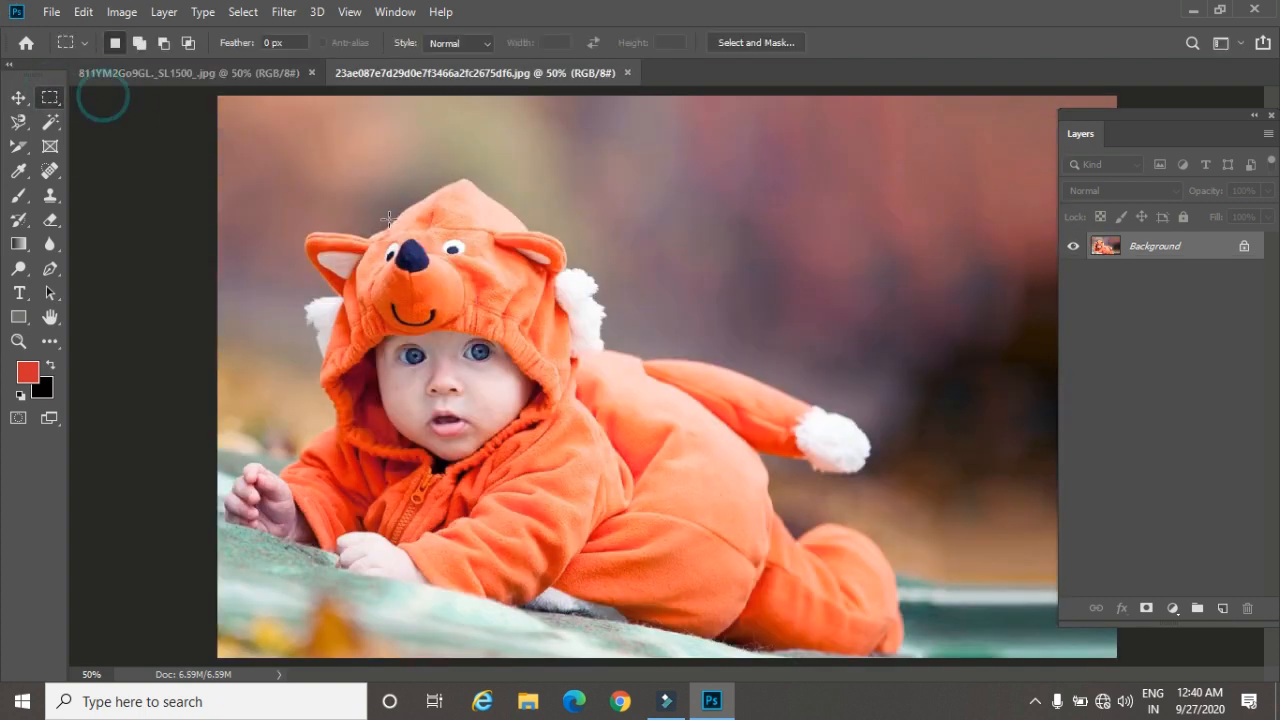
left_click_drag(342, 168, 651, 526)
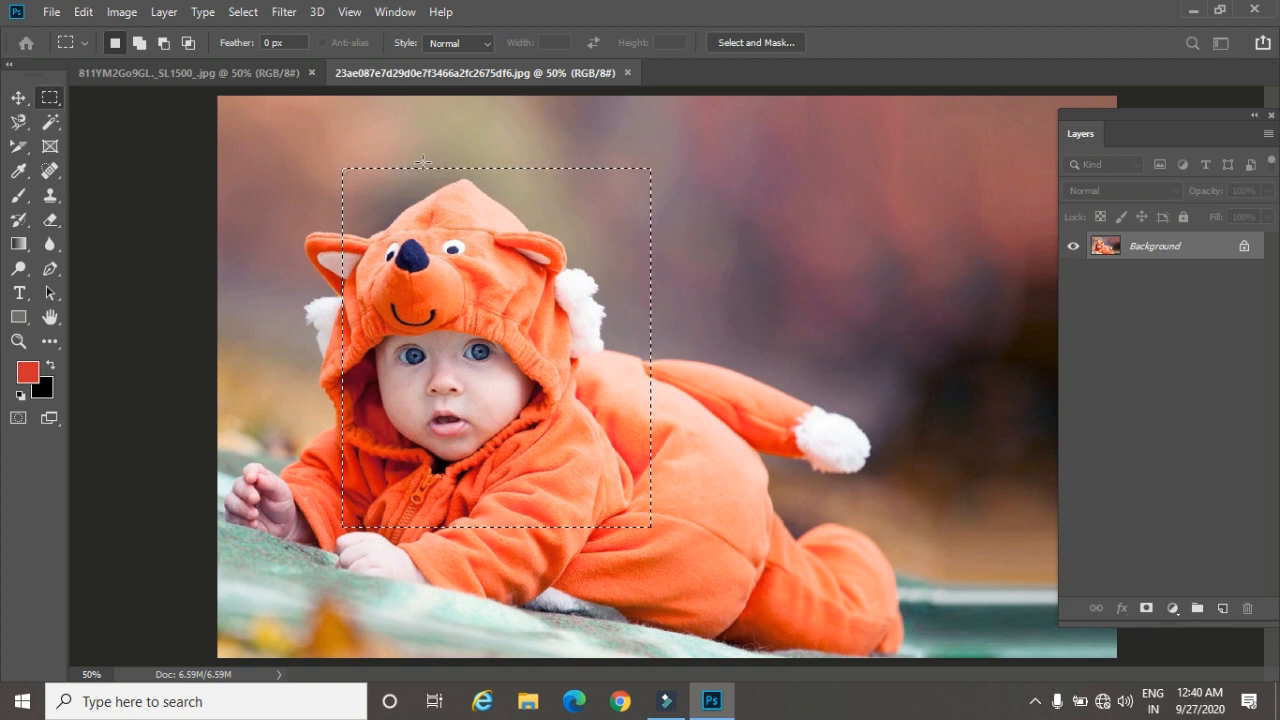
Step: Copy the selected area into a new document sized to it, as a separate layer above the white background
key("ctrl+n")
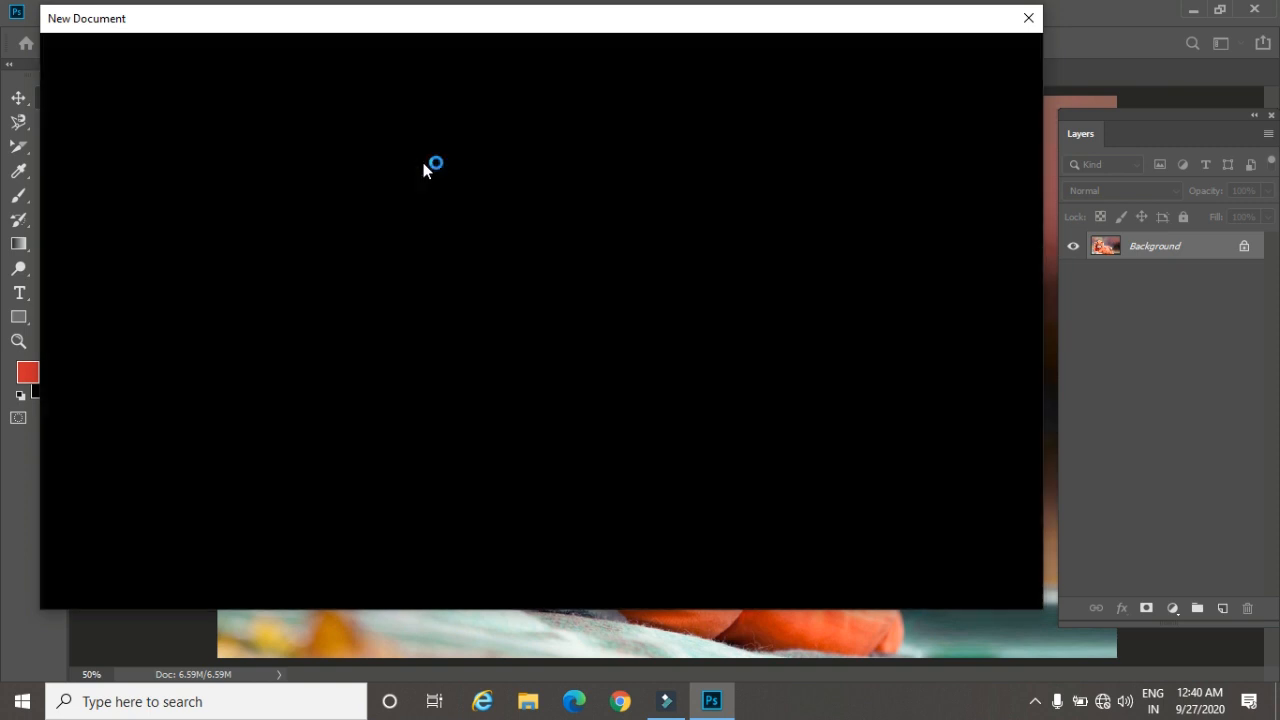
key("Escape")
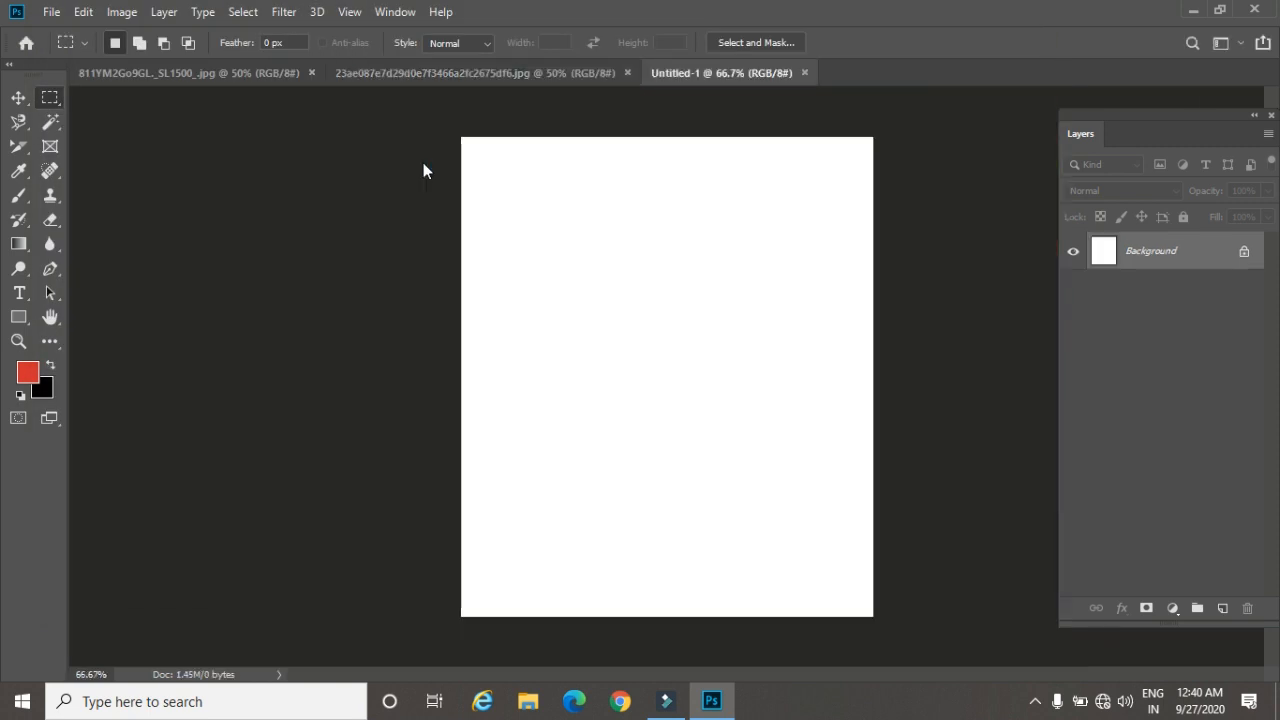
key("ctrl+v")
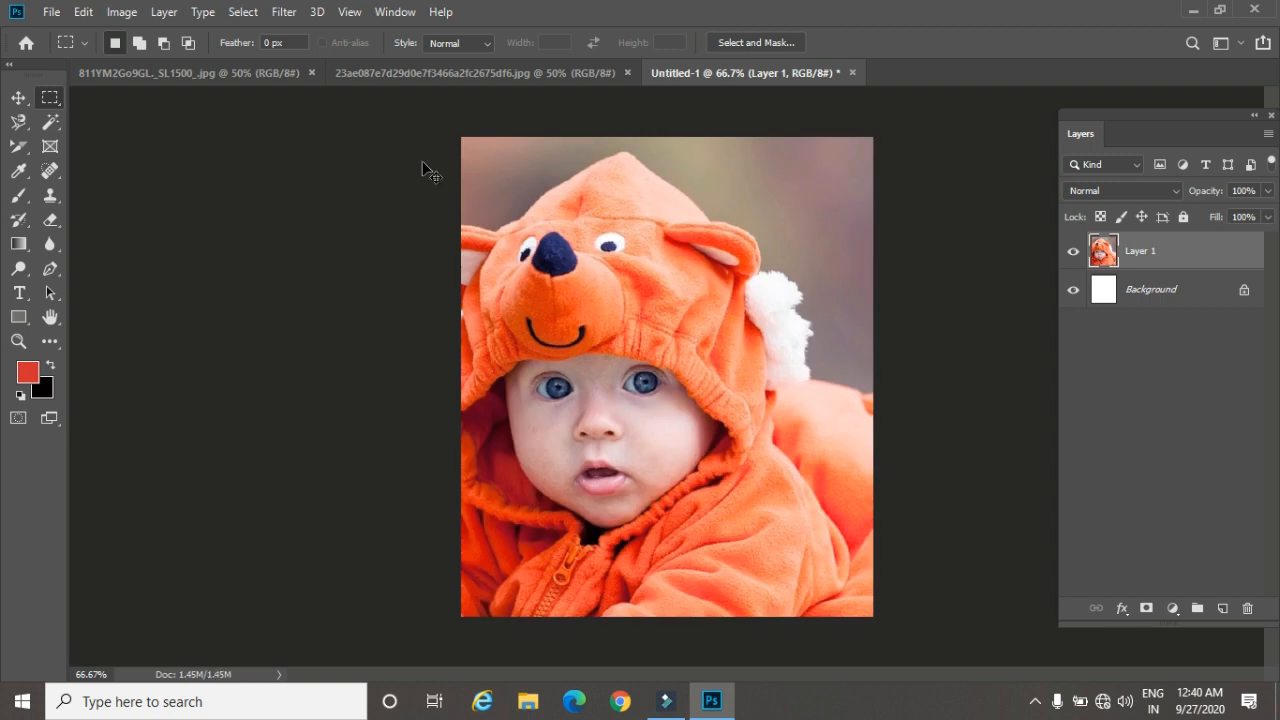
Step: Scale the pasted baby layer down, rotate it about 22° counterclockwise and reposition it within the white canvas
key("ctrl+t")
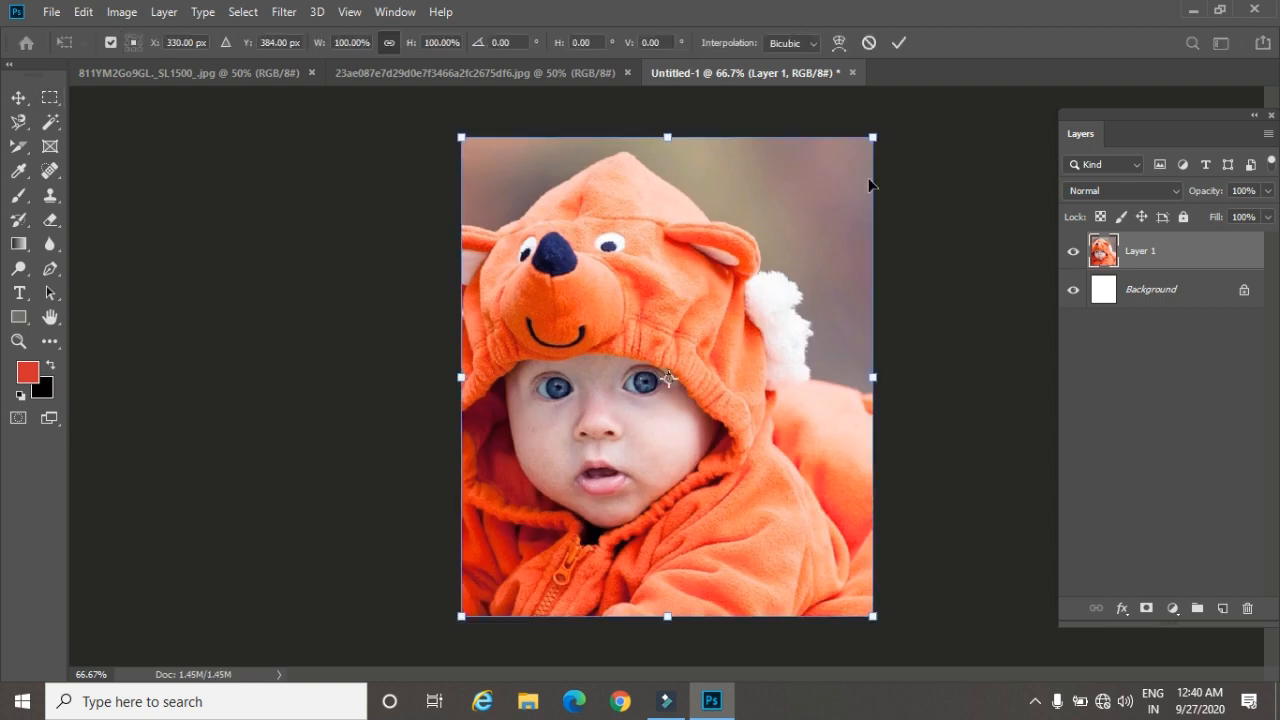
left_click_drag(873, 137, 706, 170)
left_click_drag(647, 310, 706, 264)
key("Return")
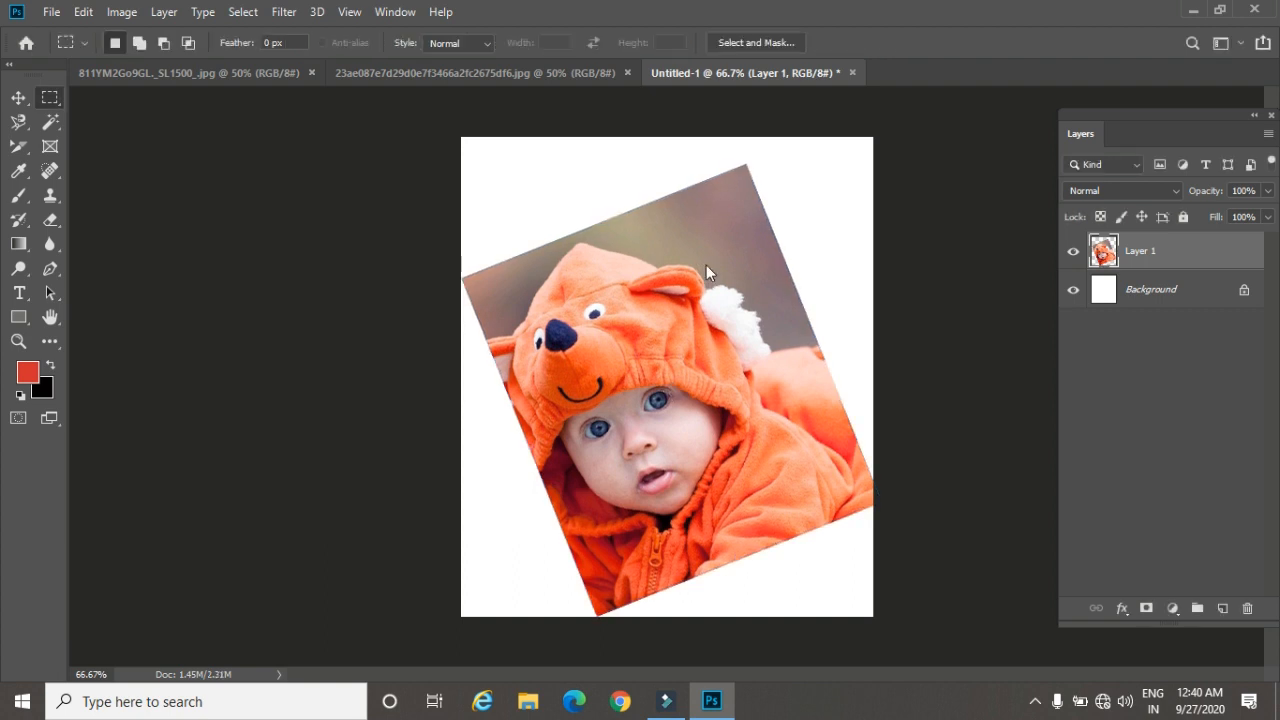
Step: Measure the tilted photo's top edge with the Ruler tool, check the reading in the Info panel, and close the floating panels
left_click(18, 147)
left_click(18, 172)
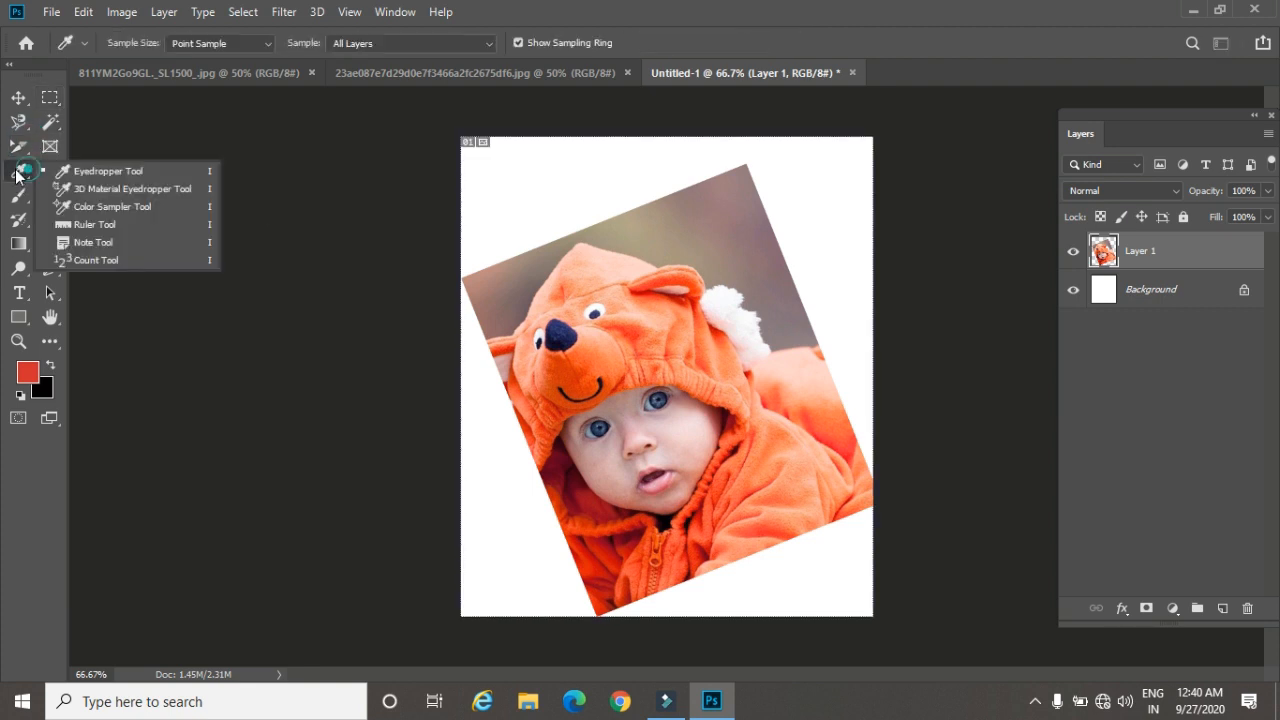
left_click(93, 223)
left_click_drag(476, 272, 728, 172)
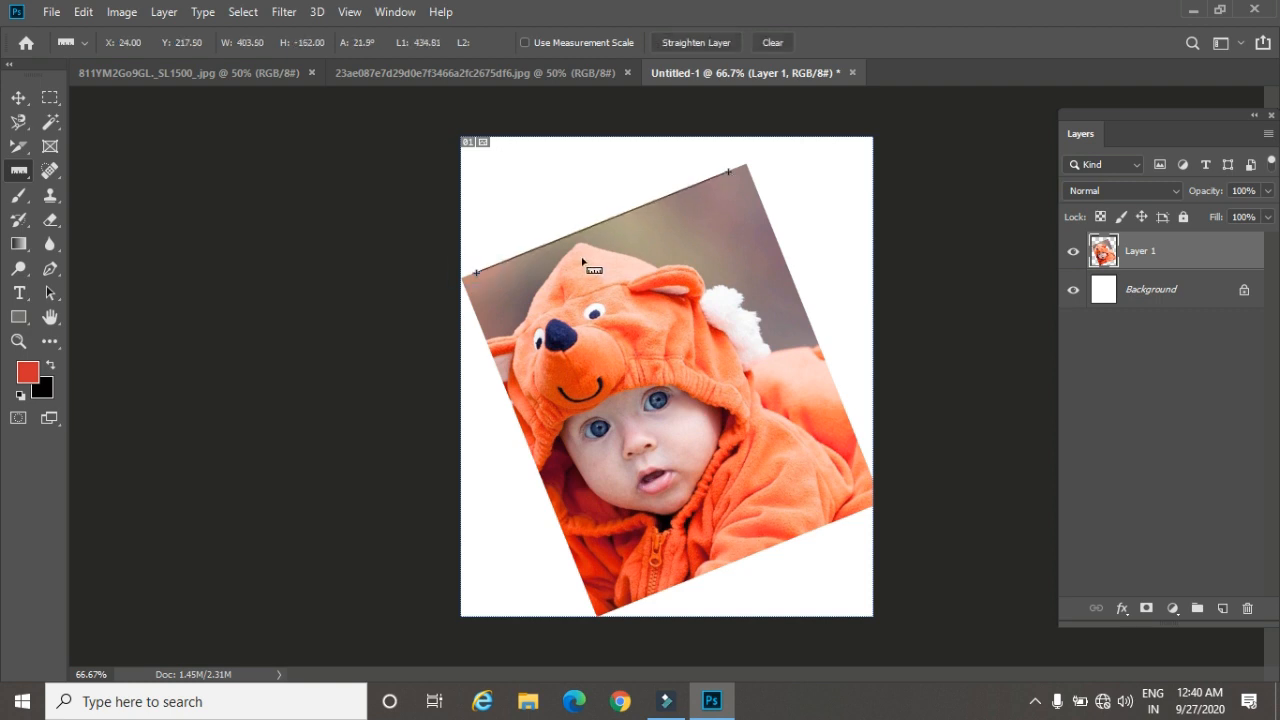
key("F8")
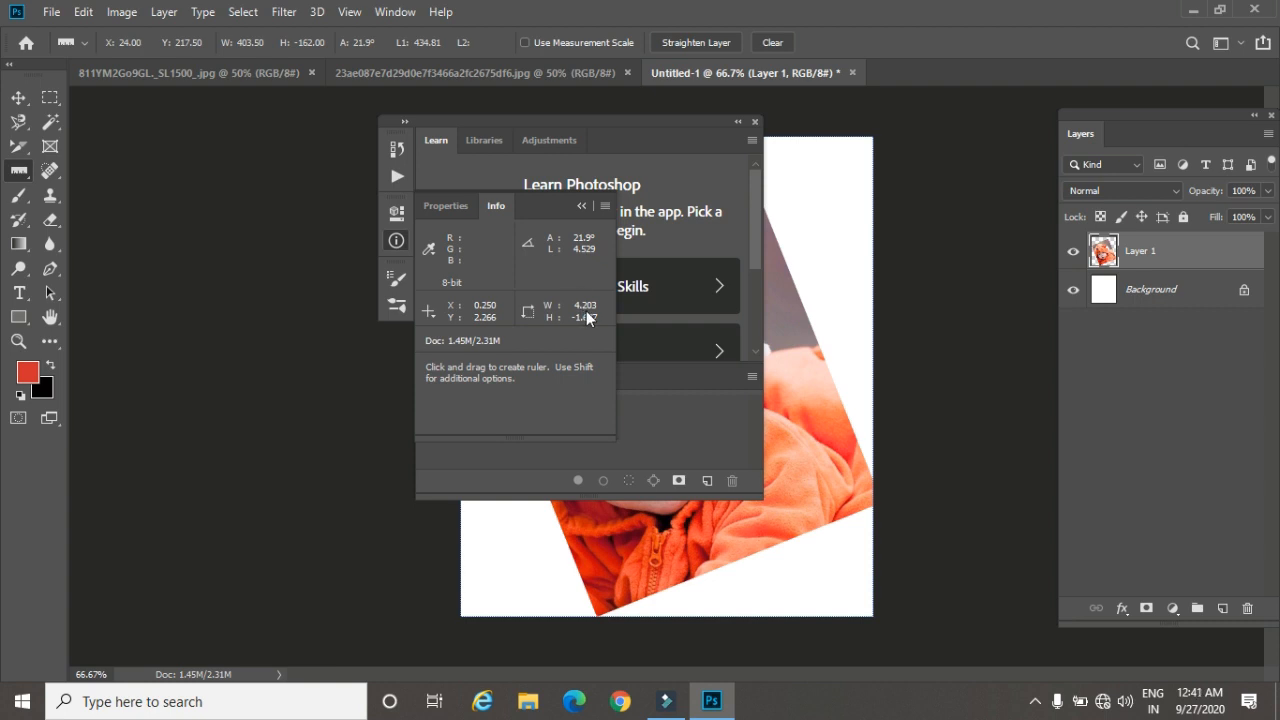
left_click(582, 206)
left_click(752, 121)
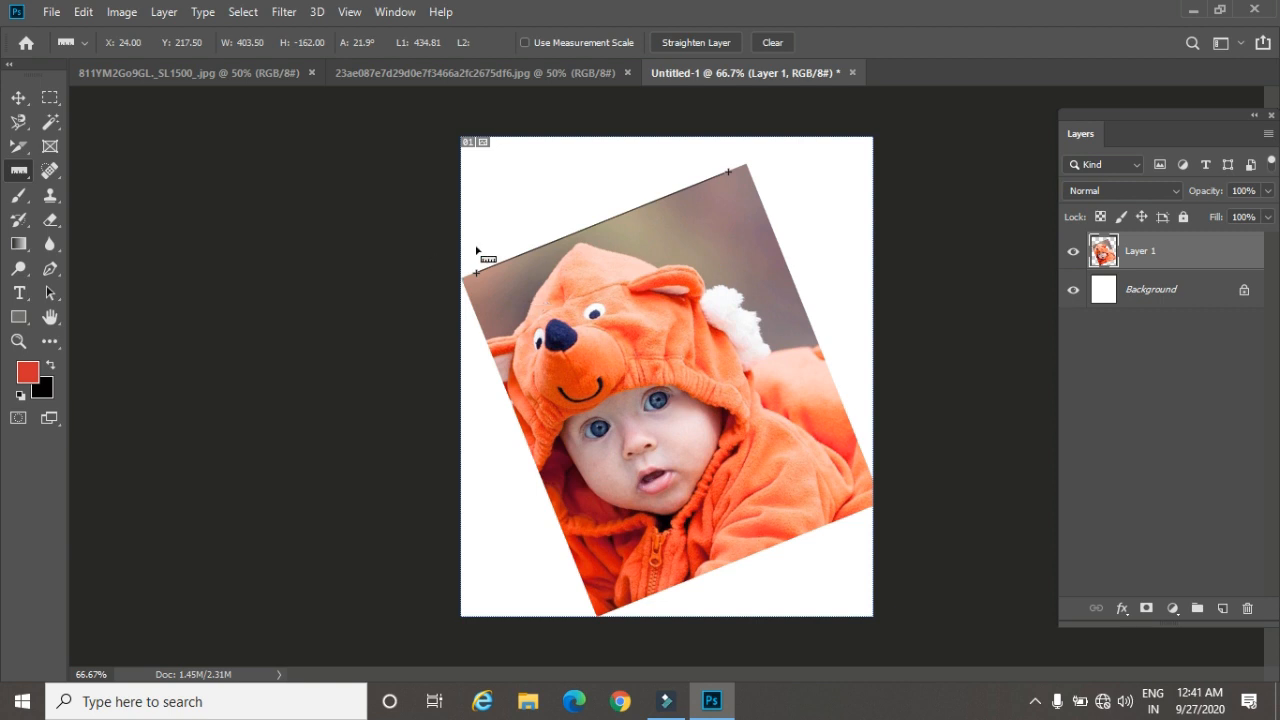
Step: Straighten the baby layer to the ruler line, and undo the straightening
left_click(674, 42)
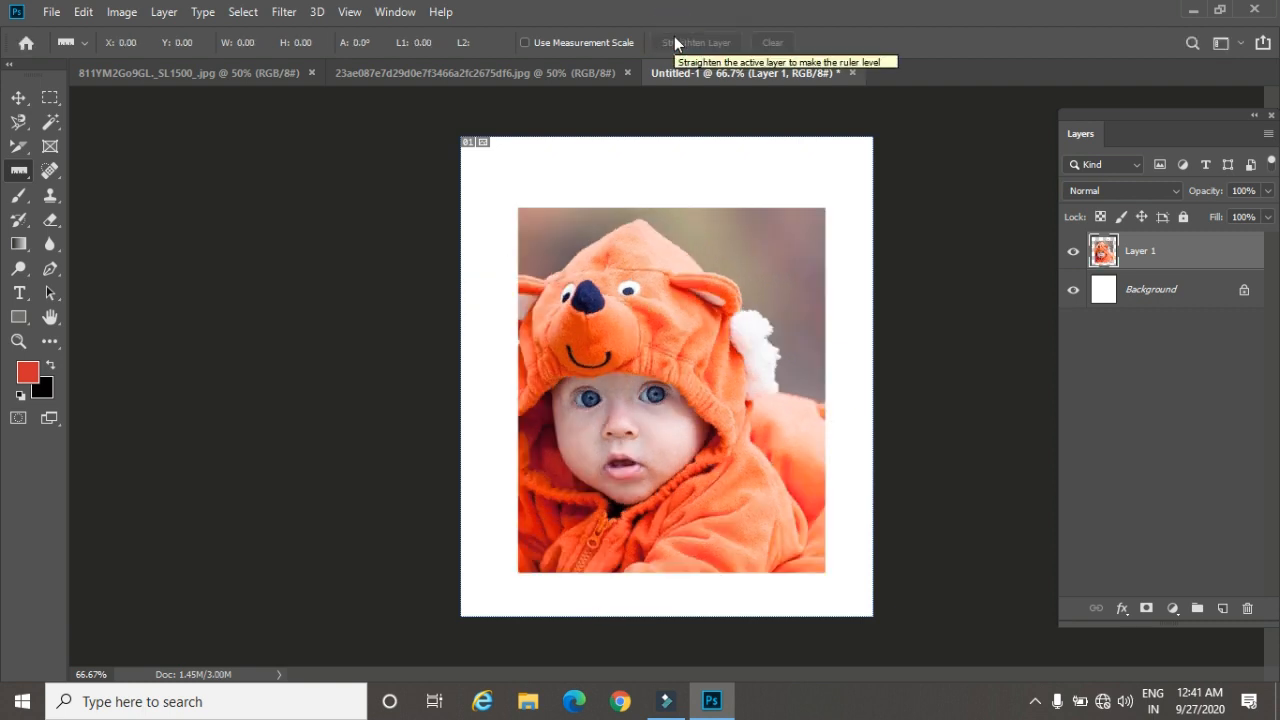
key("ctrl+z")
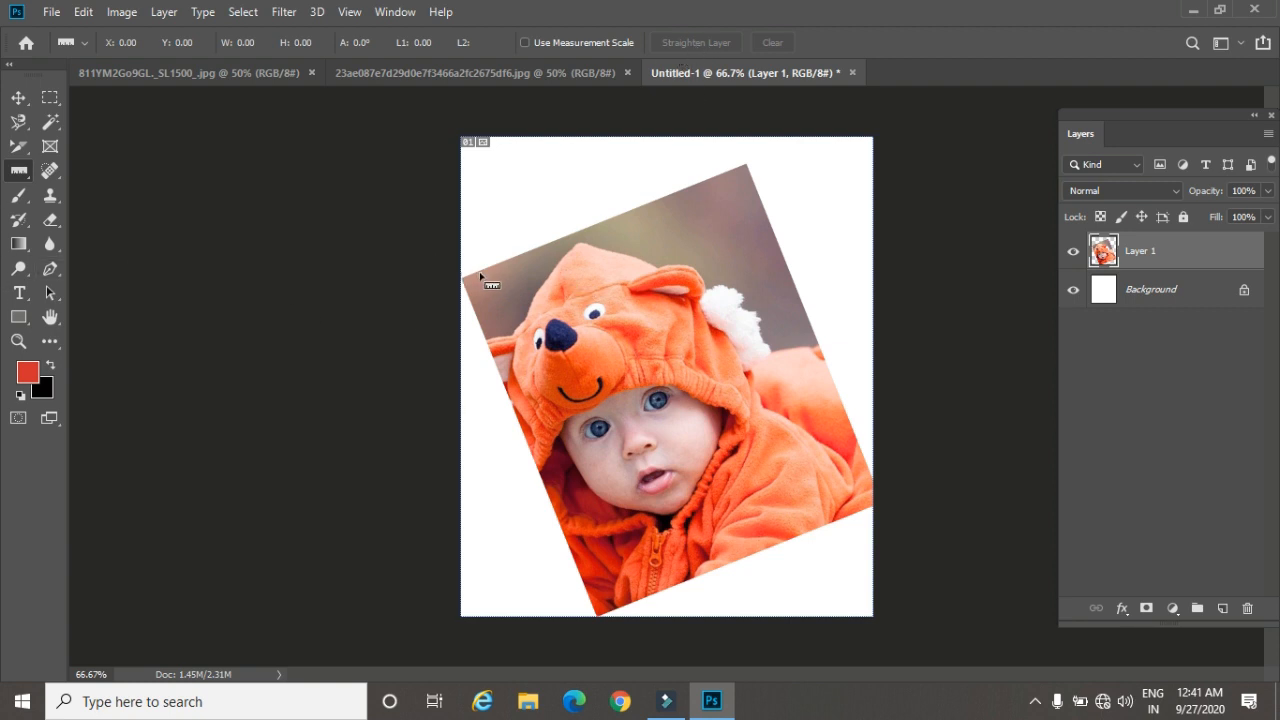
Step: Measure several trial lines with the Ruler tool along and across the tilted photo
mouse_move(481, 268)
left_mouse_down()
mouse_move(686, 193)
mouse_move(704, 170)
mouse_move(718, 190)
left_mouse_up()
left_click(563, 276)
left_click_drag(660, 250, 725, 235)
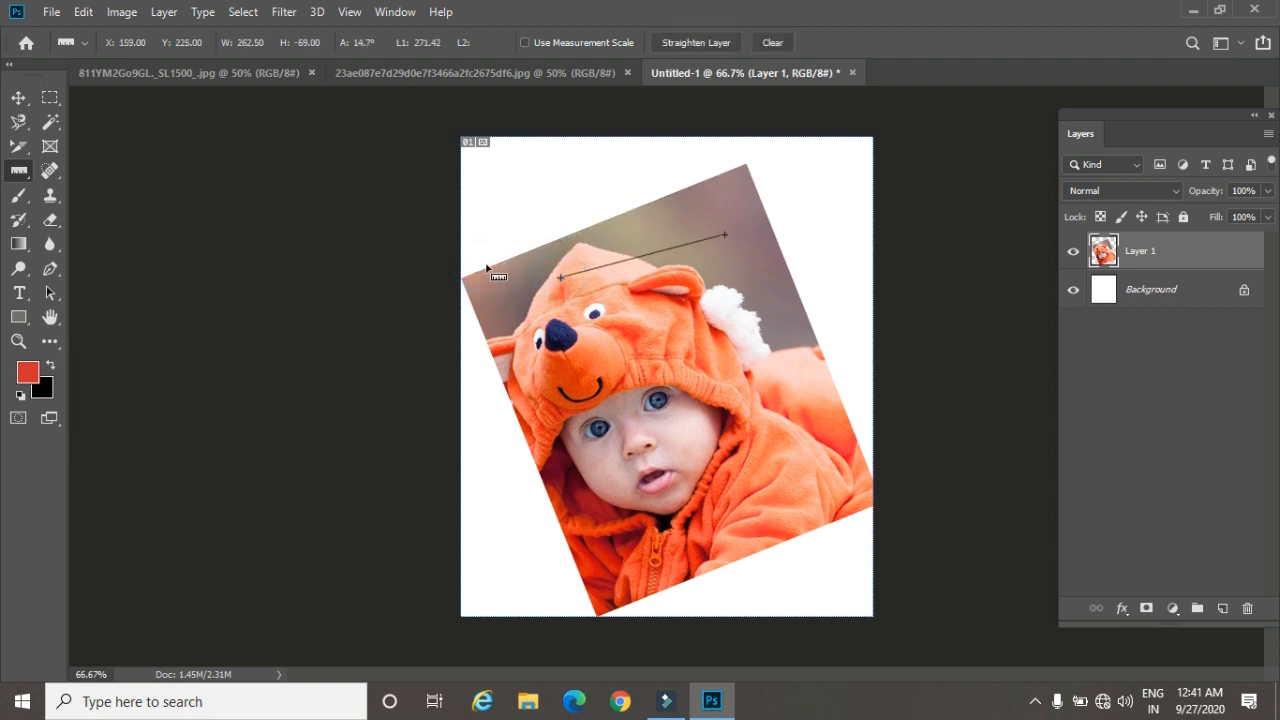
left_click_drag(487, 264, 655, 196)
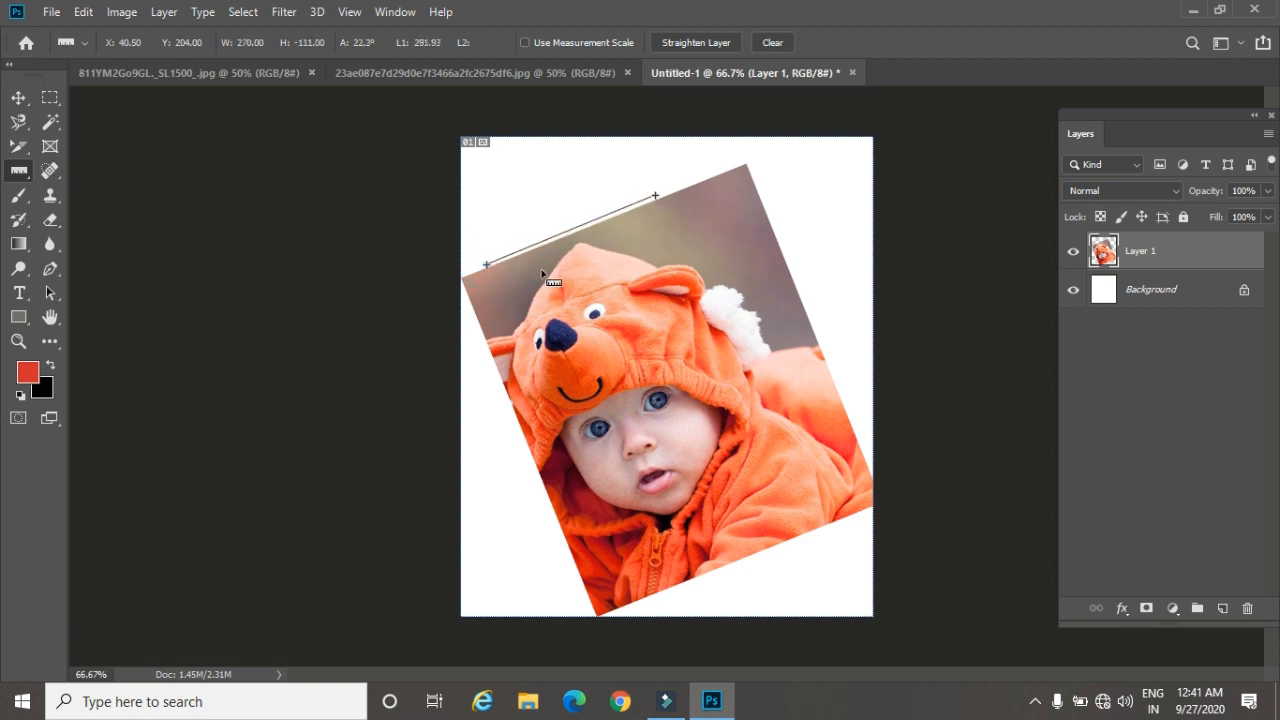
left_click_drag(528, 334, 652, 275)
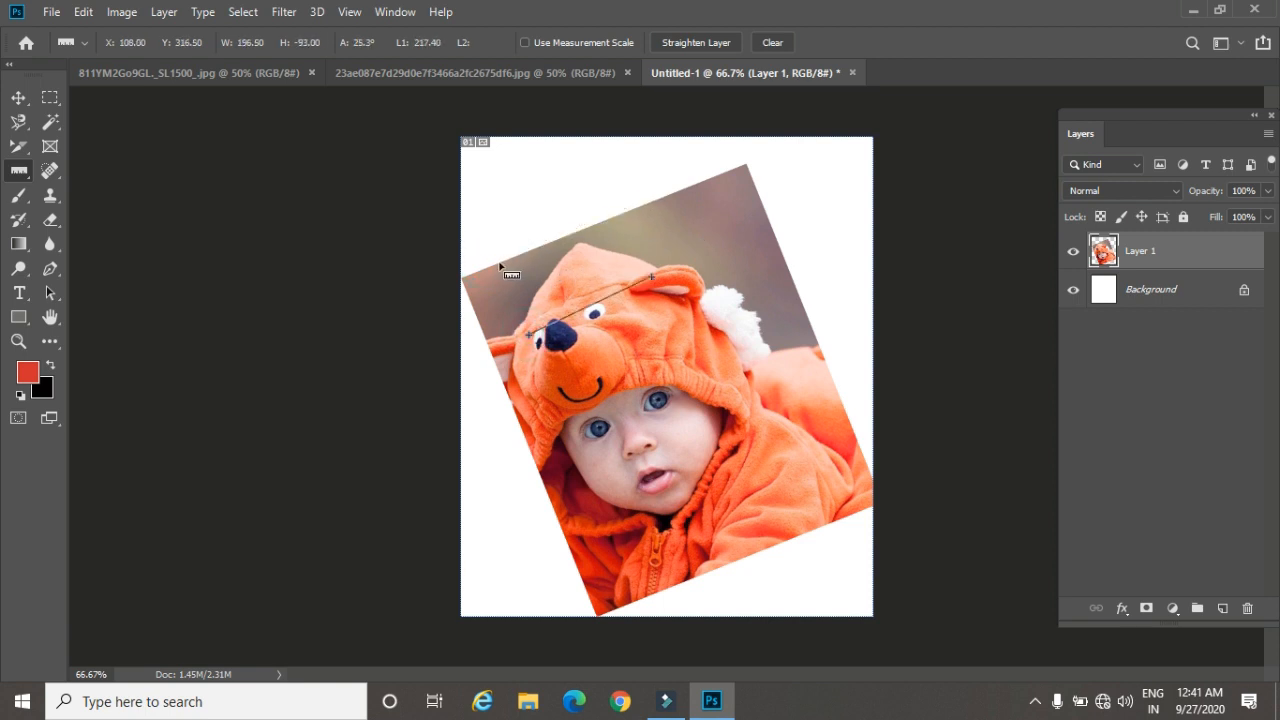
Step: Draw a ruler line along the tilted photo's top edge, rotate the canvas 21.58° clockwise, and undo the rotation
left_click_drag(500, 263, 705, 179)
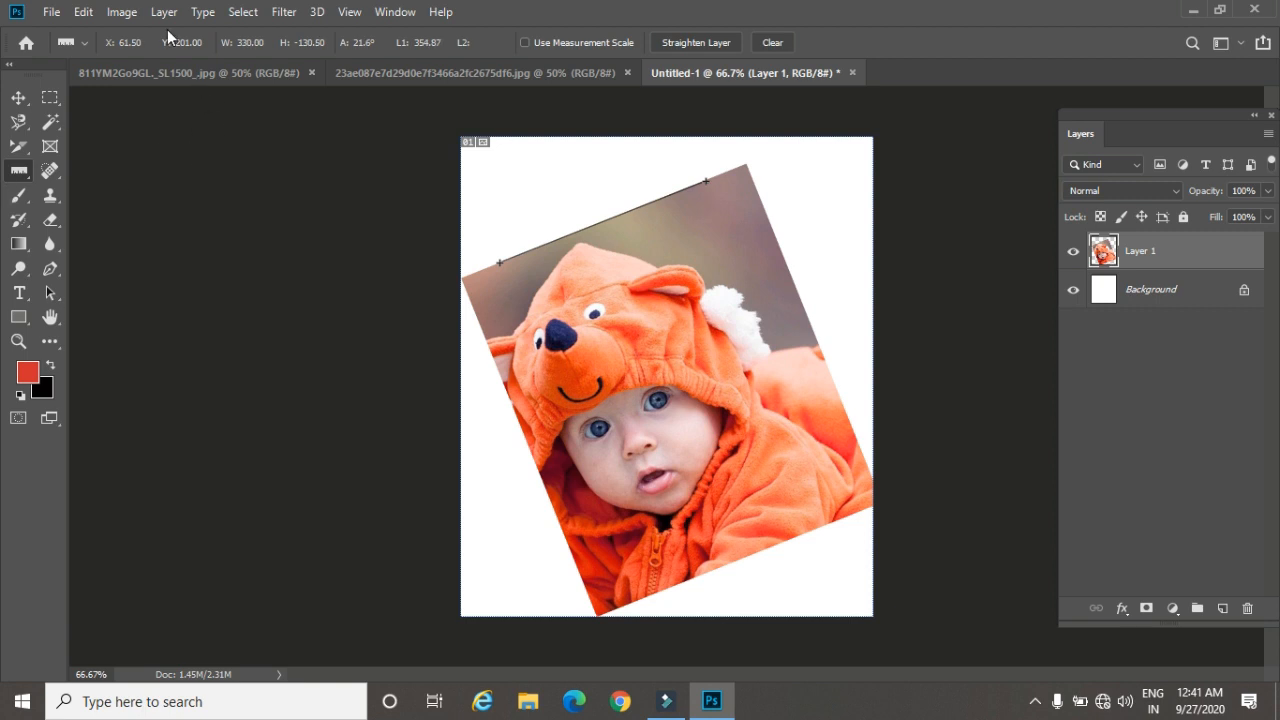
left_click(132, 16)
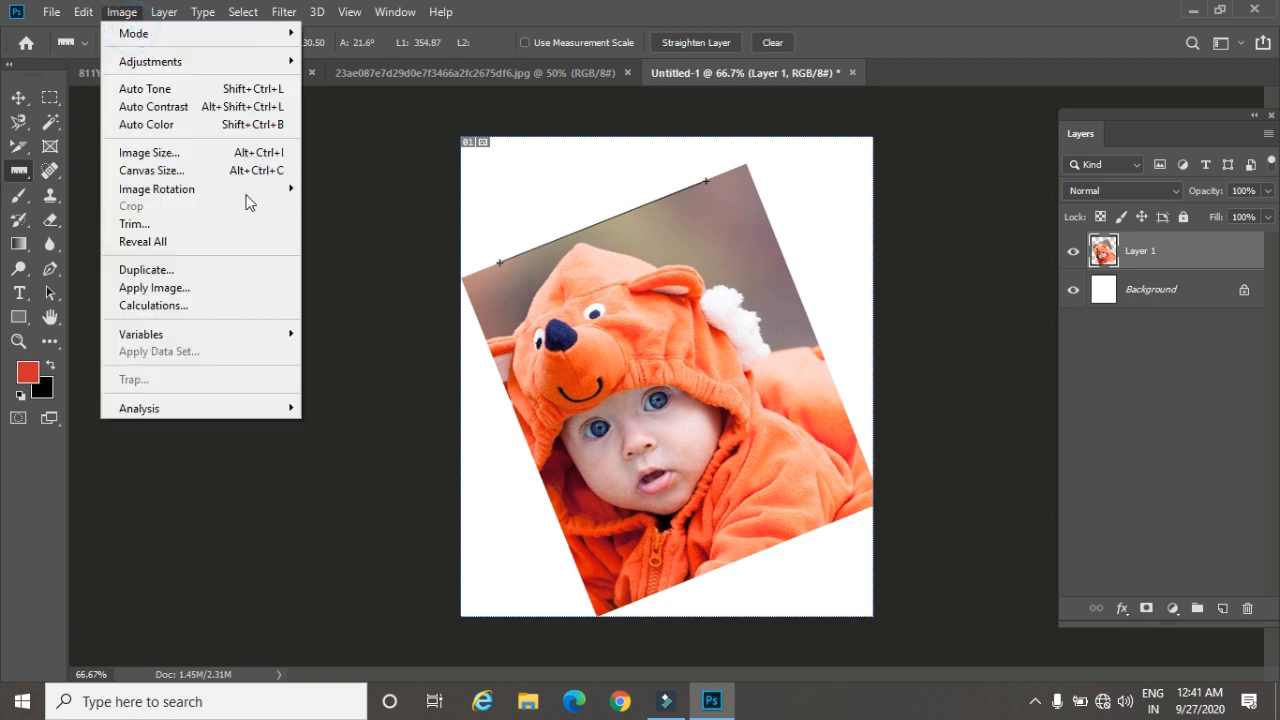
mouse_move(251, 191)
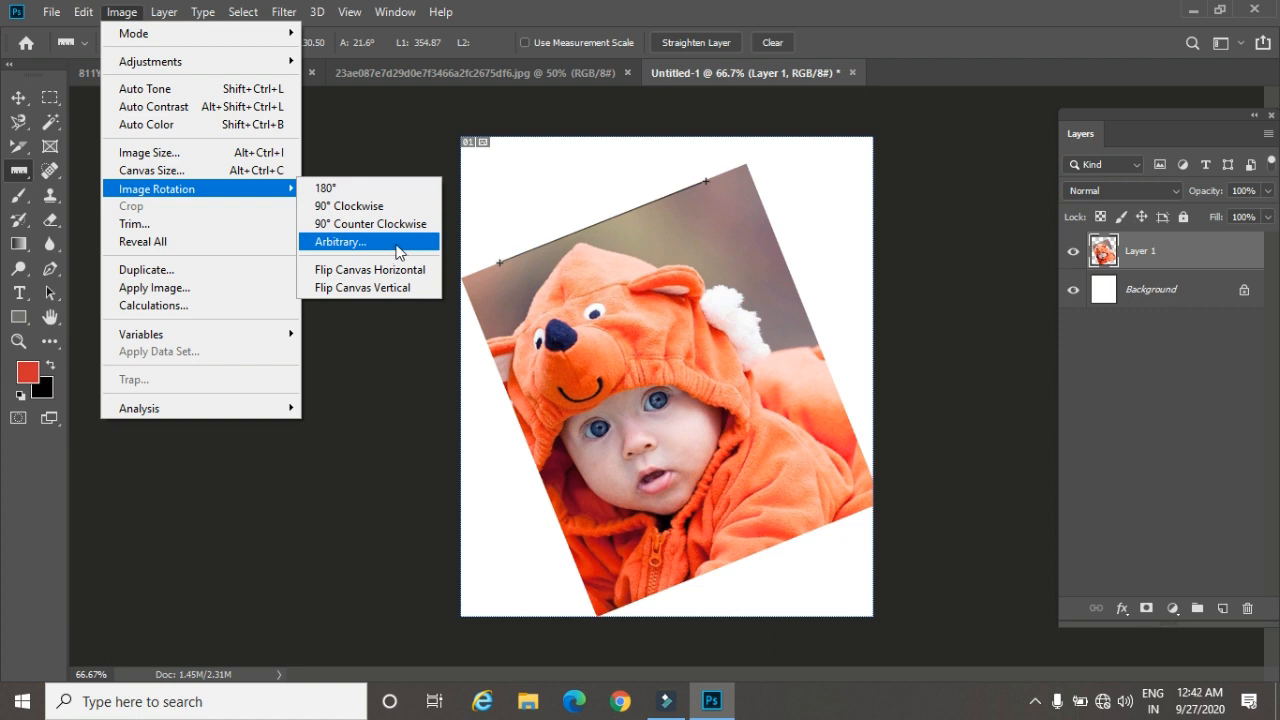
left_click(400, 243)
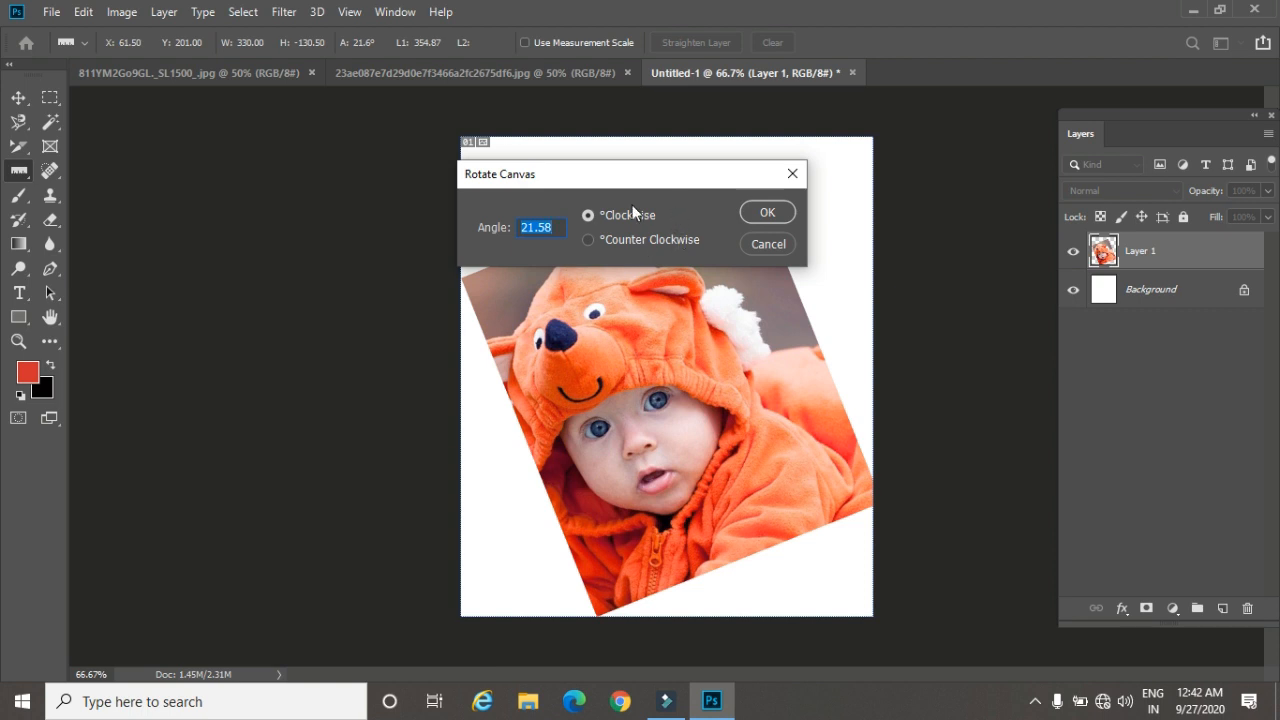
left_click(783, 217)
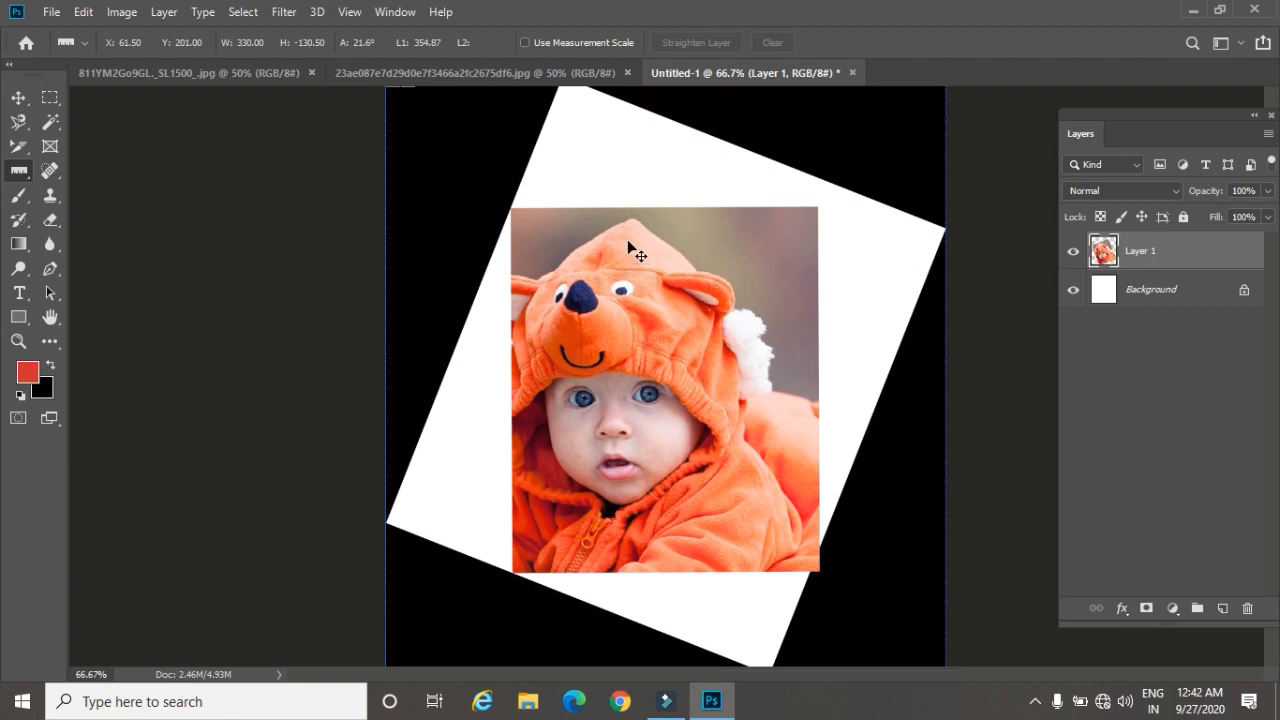
key("ctrl+z")
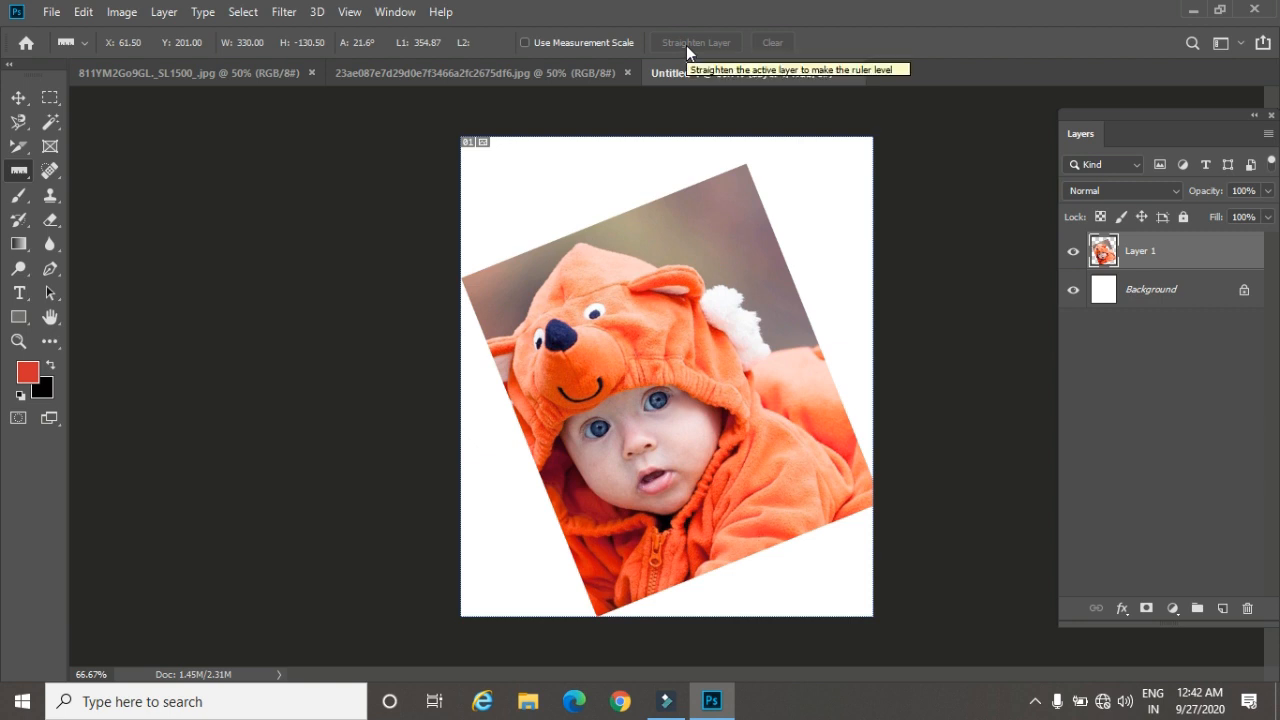
Step: Add a note reading "jhkahjak" with the Note tool in the white area above the photo's upper-left corner
right_click(18, 170)
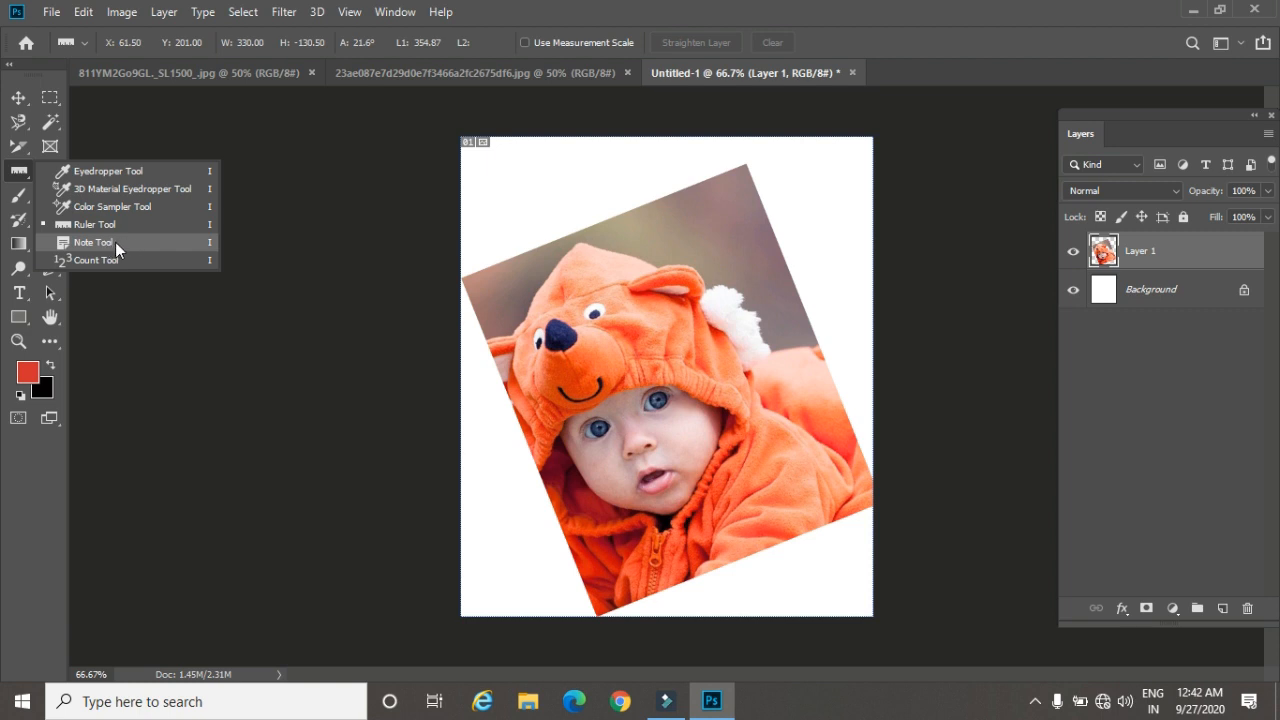
left_click(115, 242)
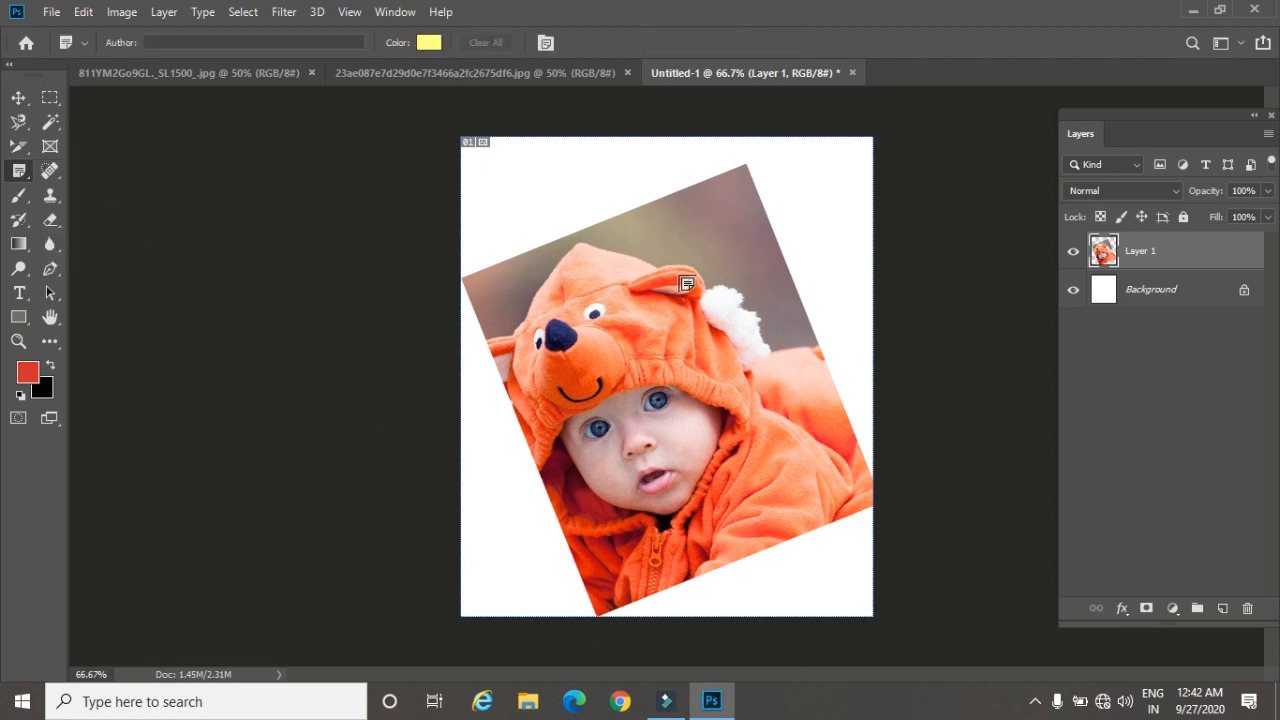
right_click(493, 191)
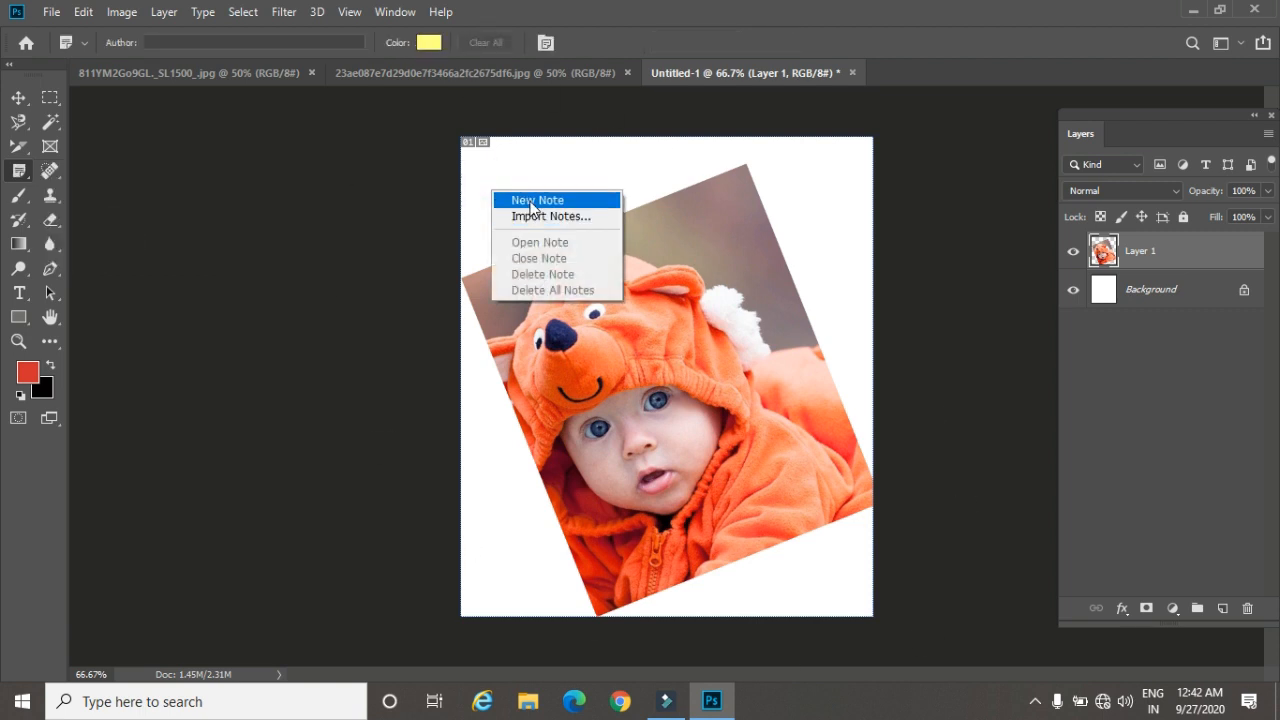
left_click(532, 203)
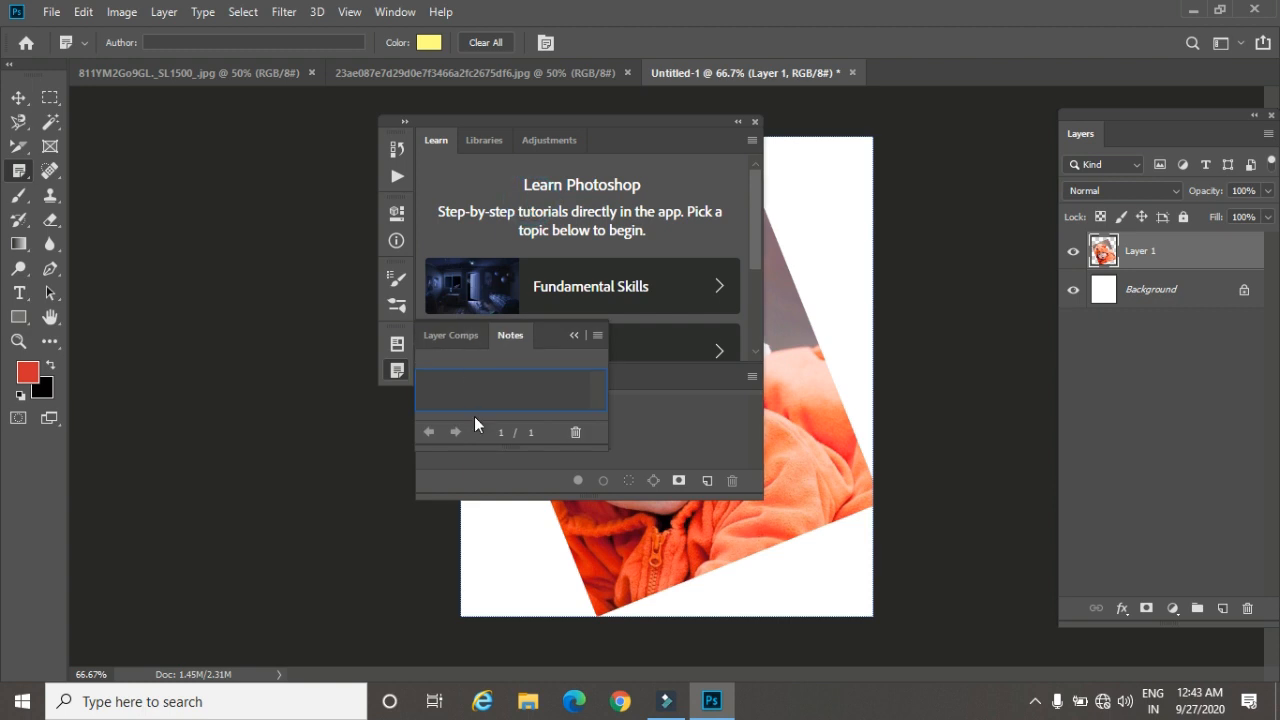
type("jhkahjak")
Step: Set the note's author to "Graphic", collapse the Notes panel and close the floating panel group
left_click(180, 40)
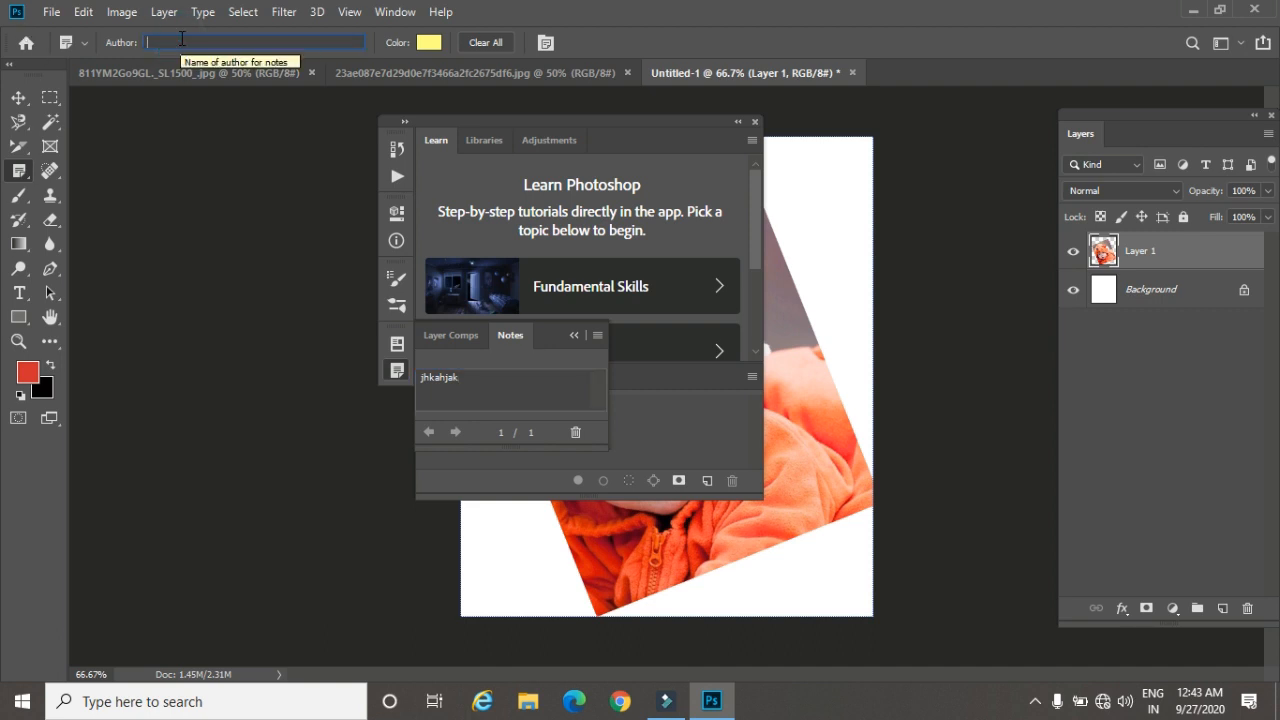
type("G")
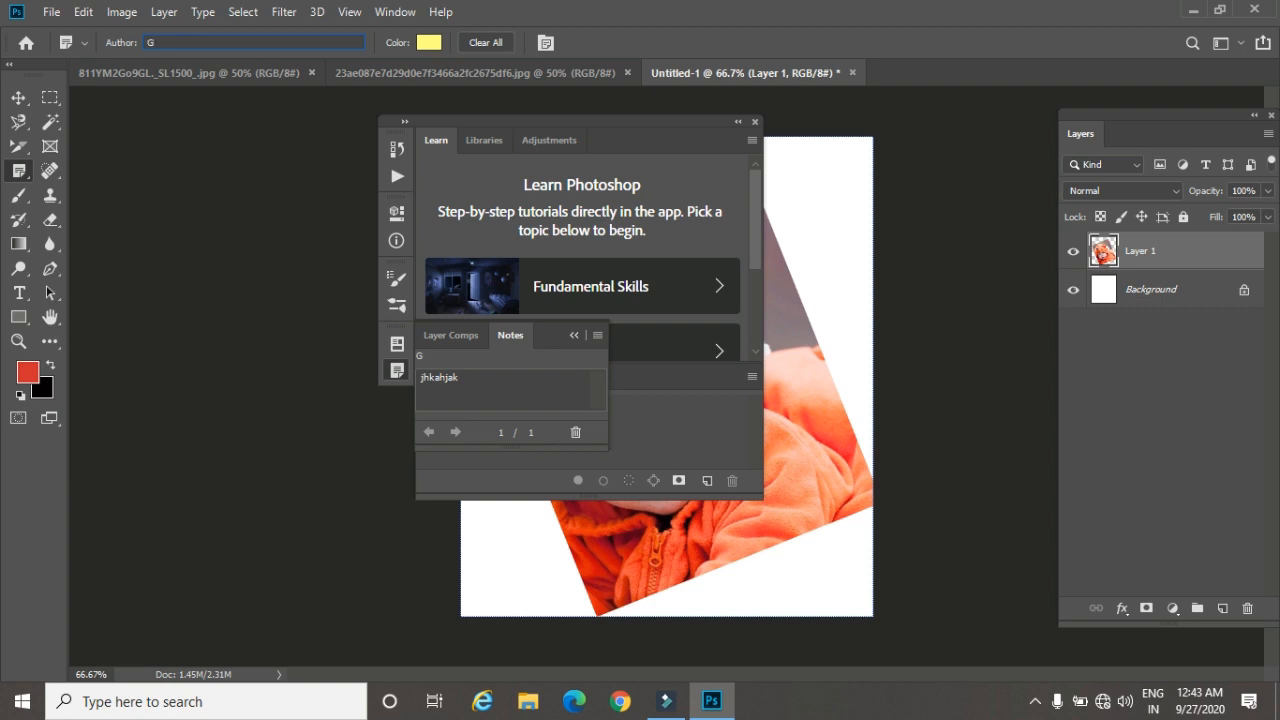
type("raphic")
left_click(574, 336)
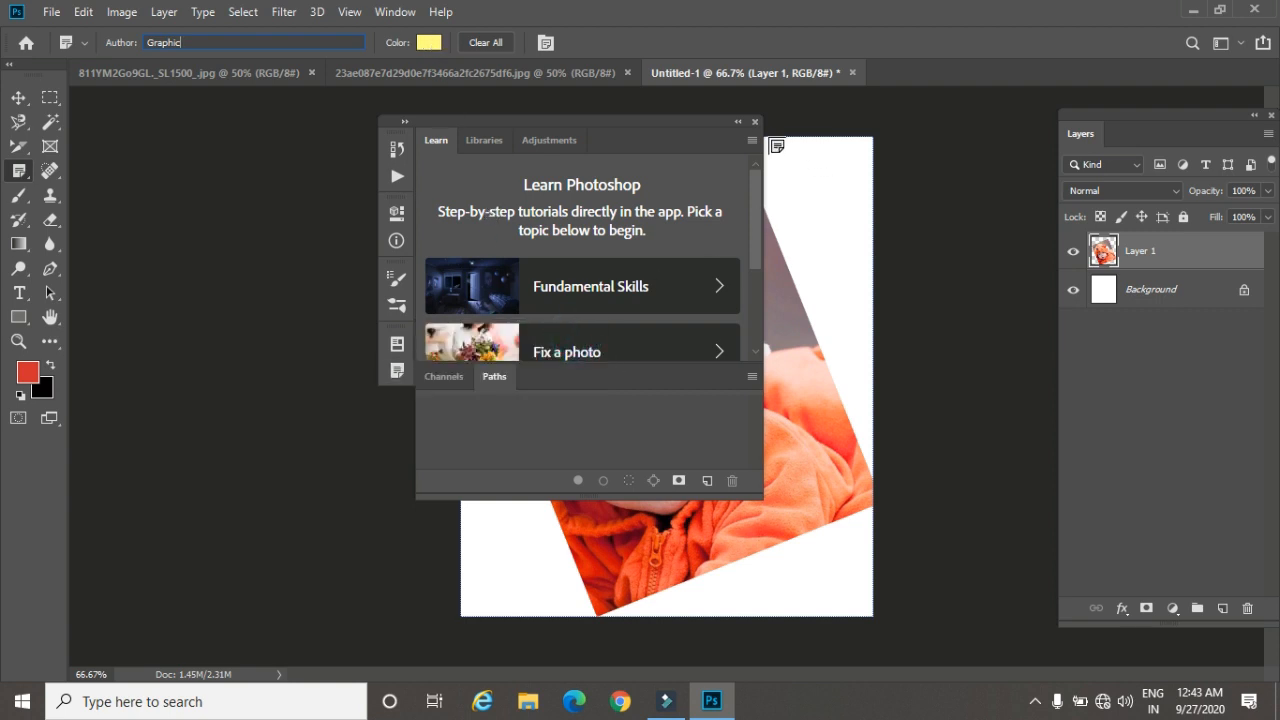
left_click(755, 121)
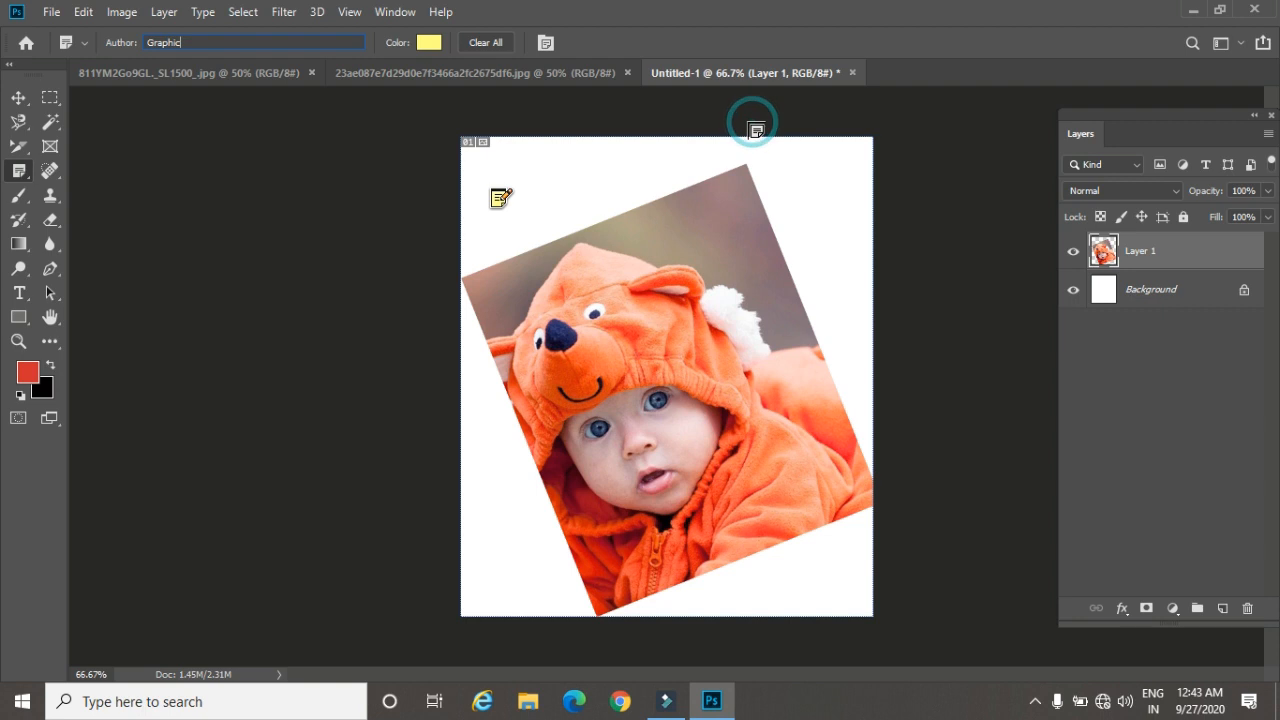
Step: Reopen the note to review its text and author, and close the floating panels
right_click(500, 199)
left_click(545, 251)
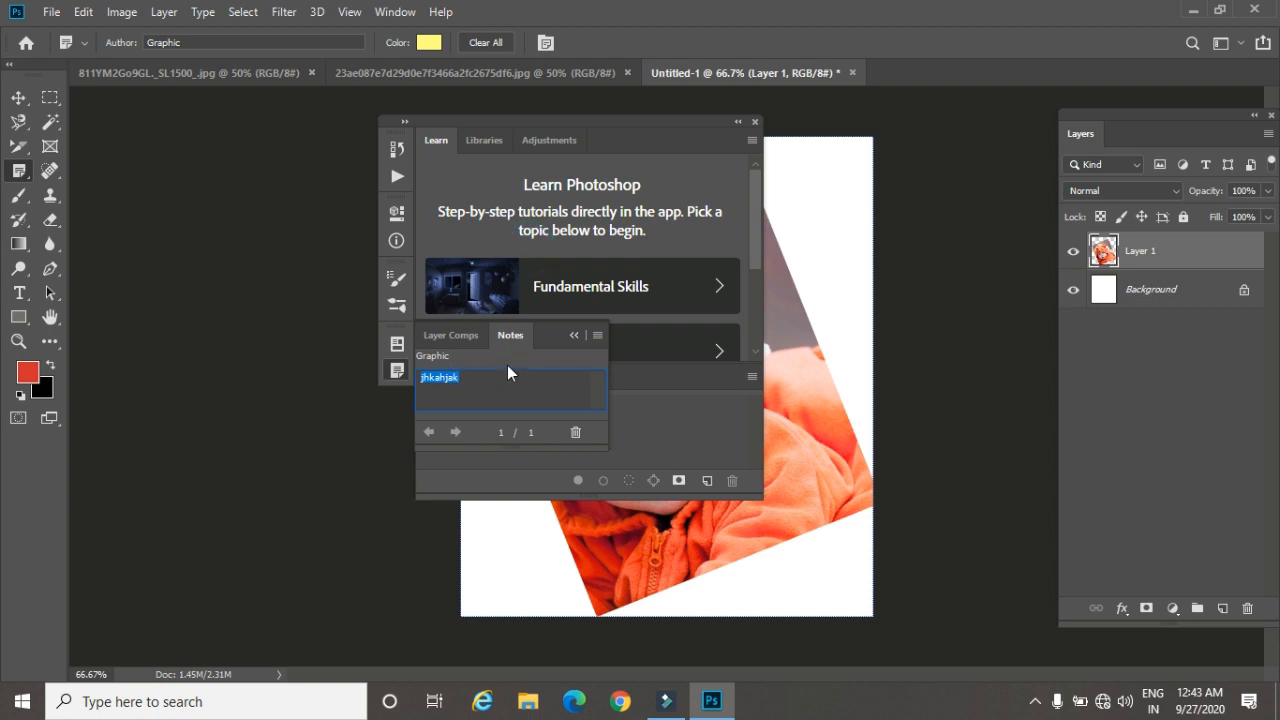
left_click(755, 121)
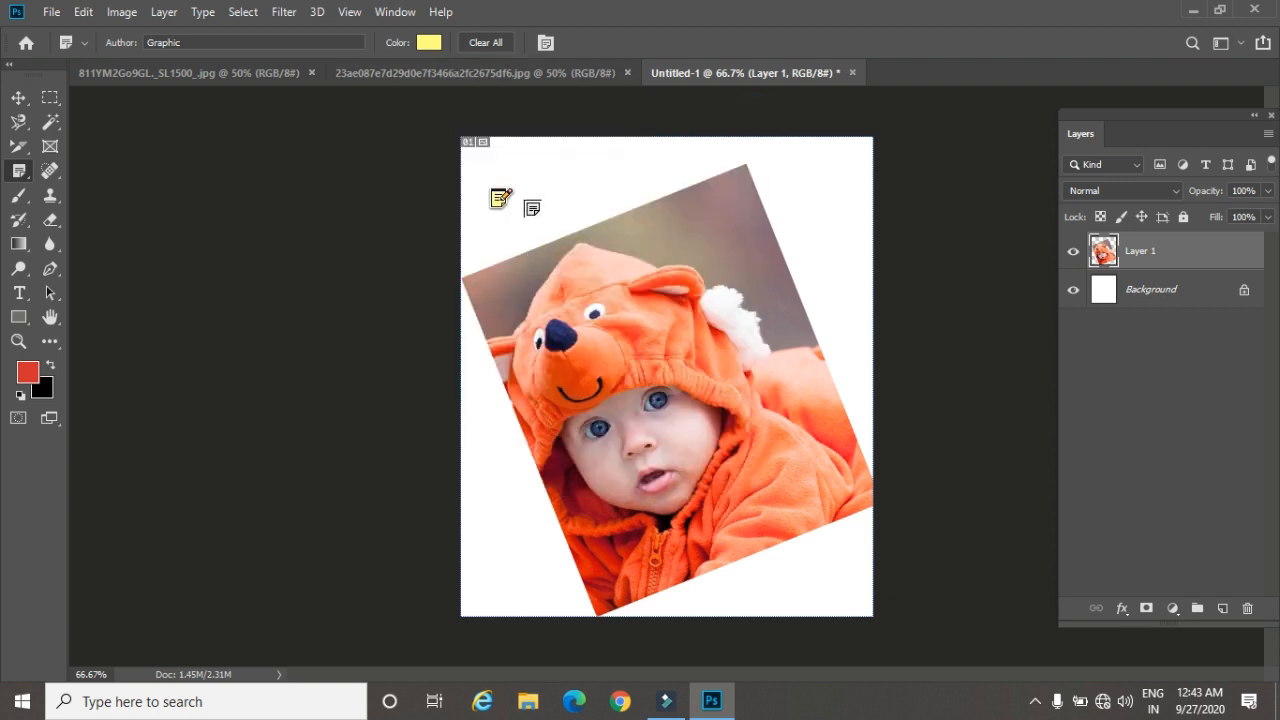
Step: Change the note's color to red
left_click(428, 42)
left_click(466, 161)
left_click(425, 171)
left_click(609, 152)
Step: Delete the red note from the white area above the photo and confirm its removal
right_click(532, 177)
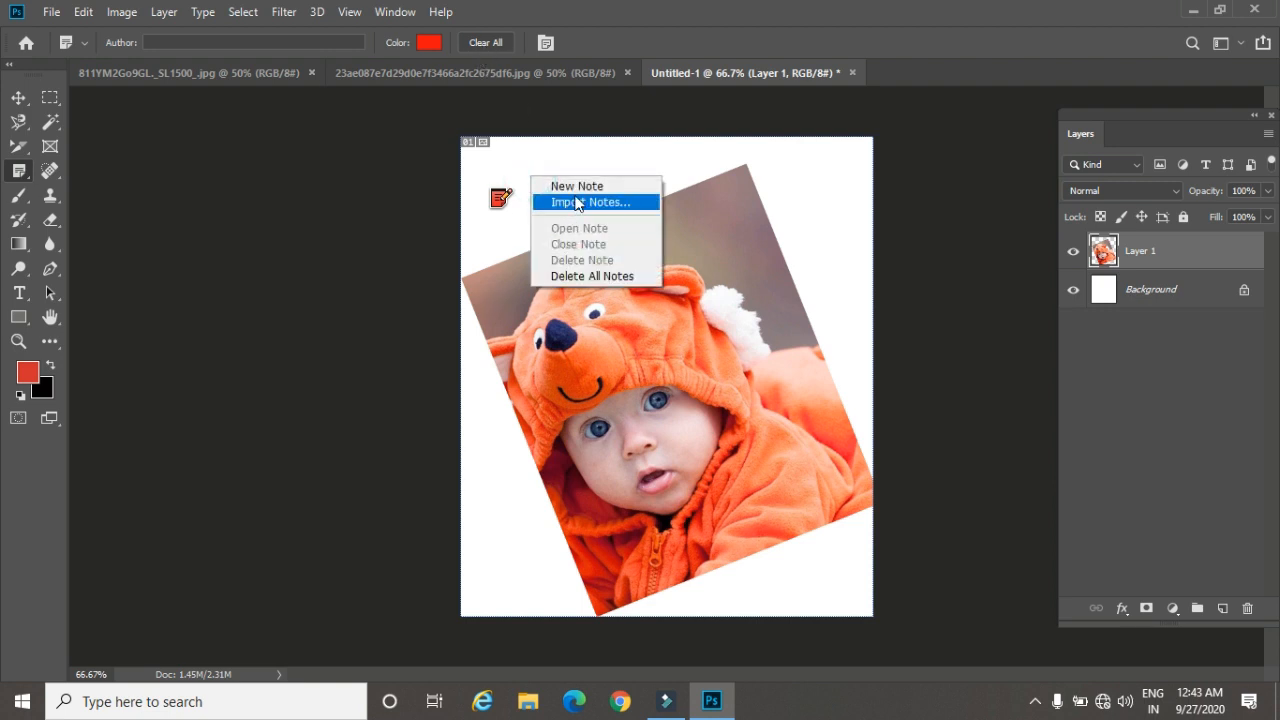
right_click(494, 203)
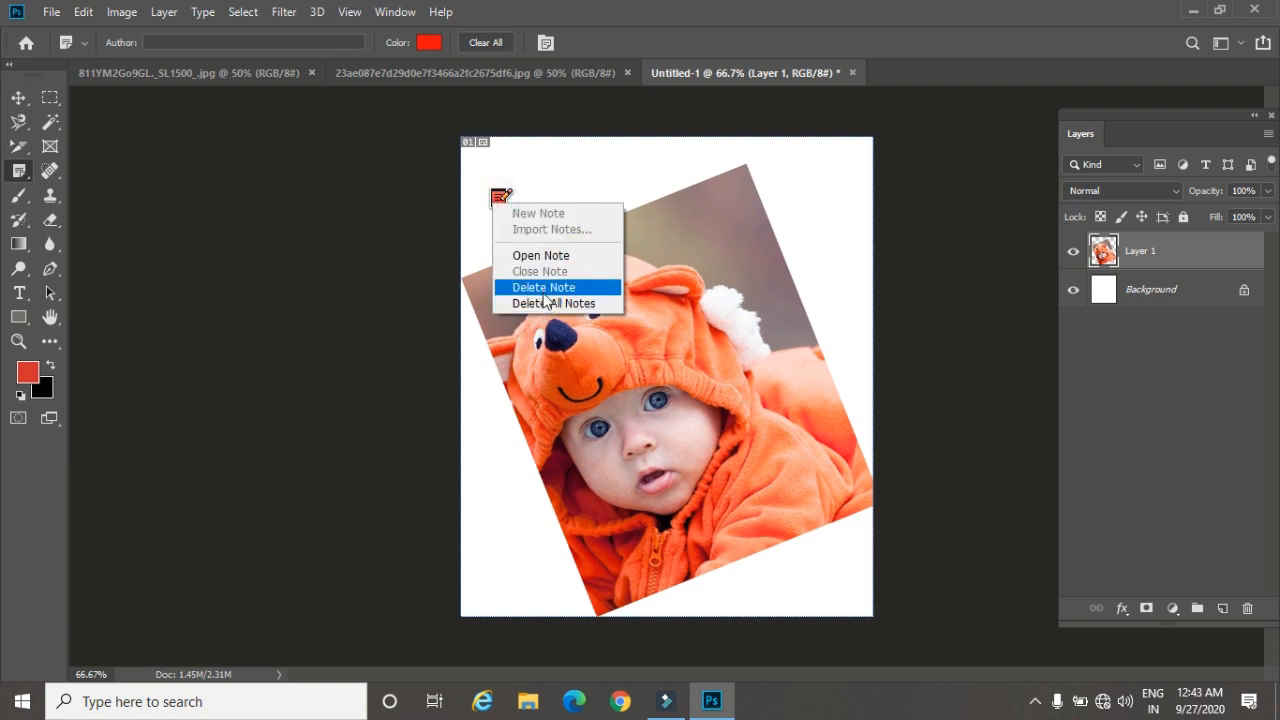
left_click(541, 290)
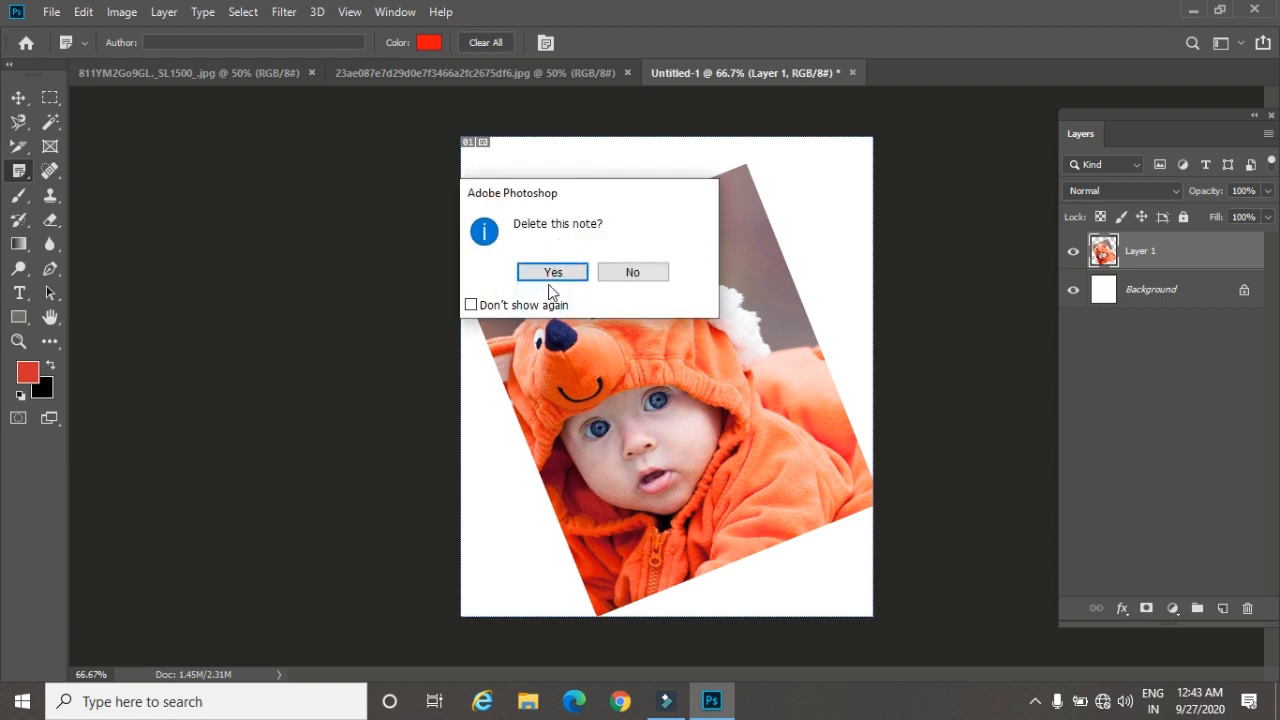
left_click(566, 276)
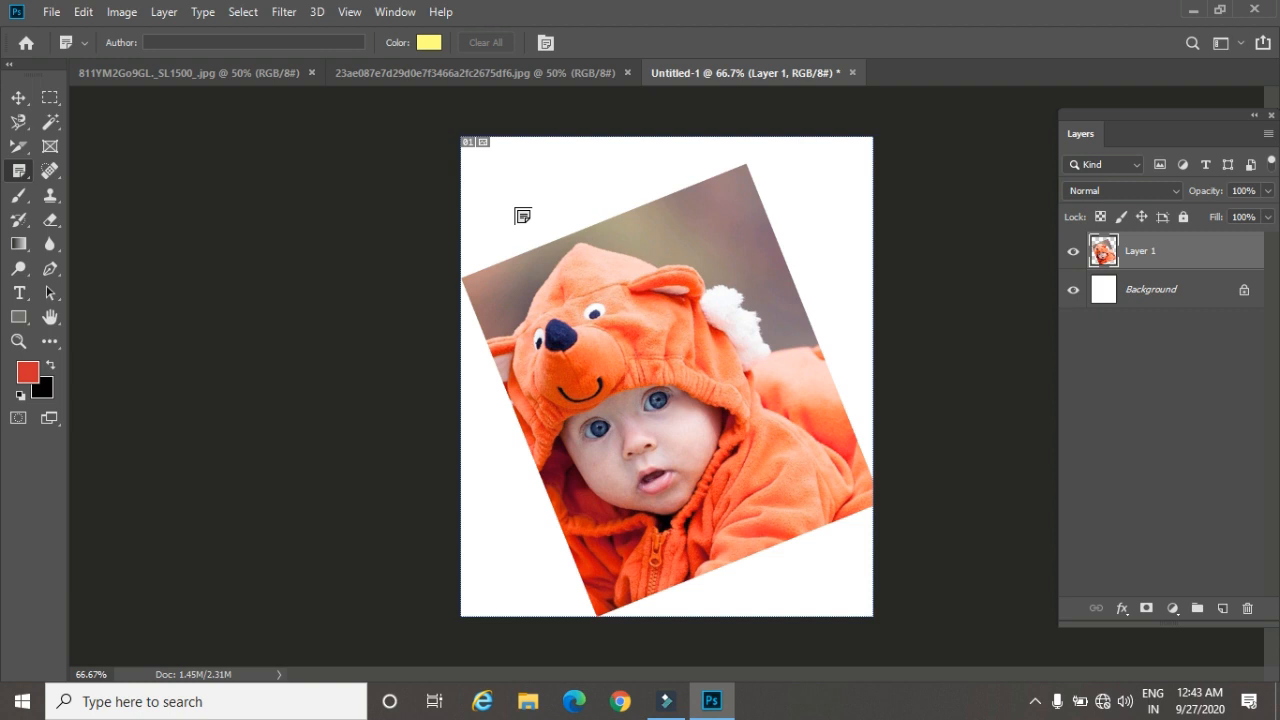
Step: Measure along the tilted baby photo's upper edge with the Ruler tool and straighten the layer to that line
right_click(19, 171)
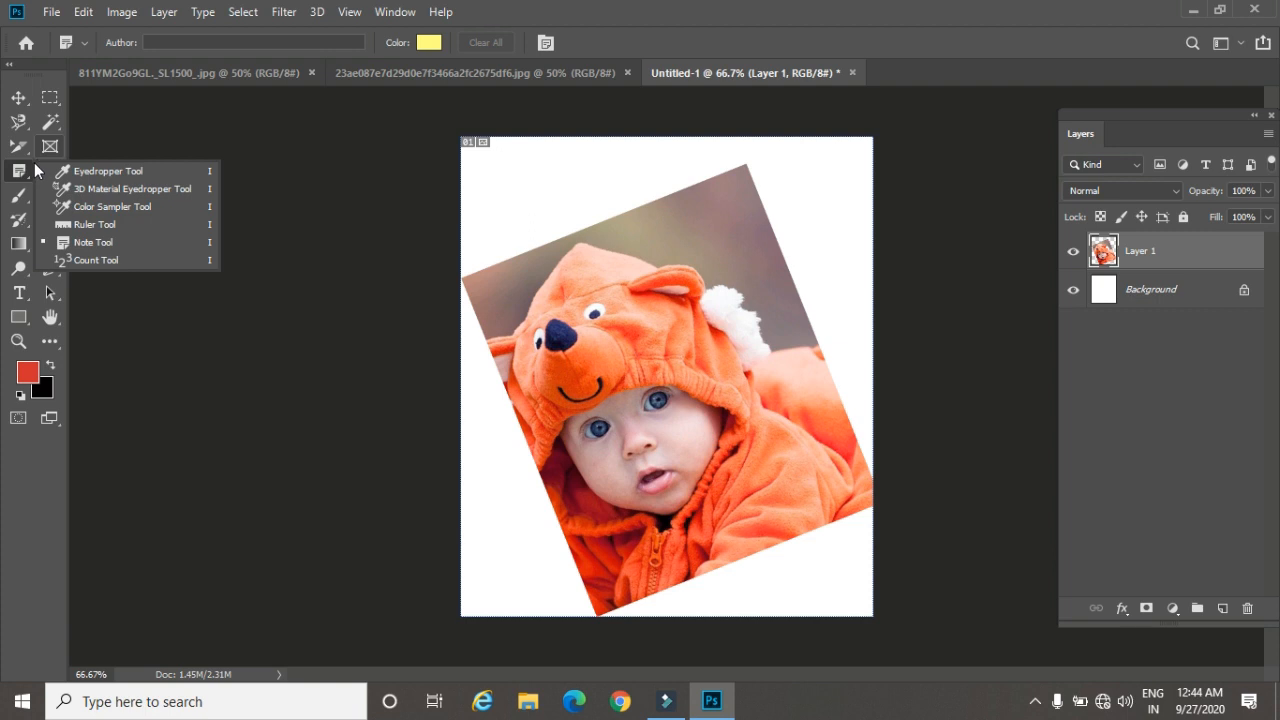
left_click(68, 225)
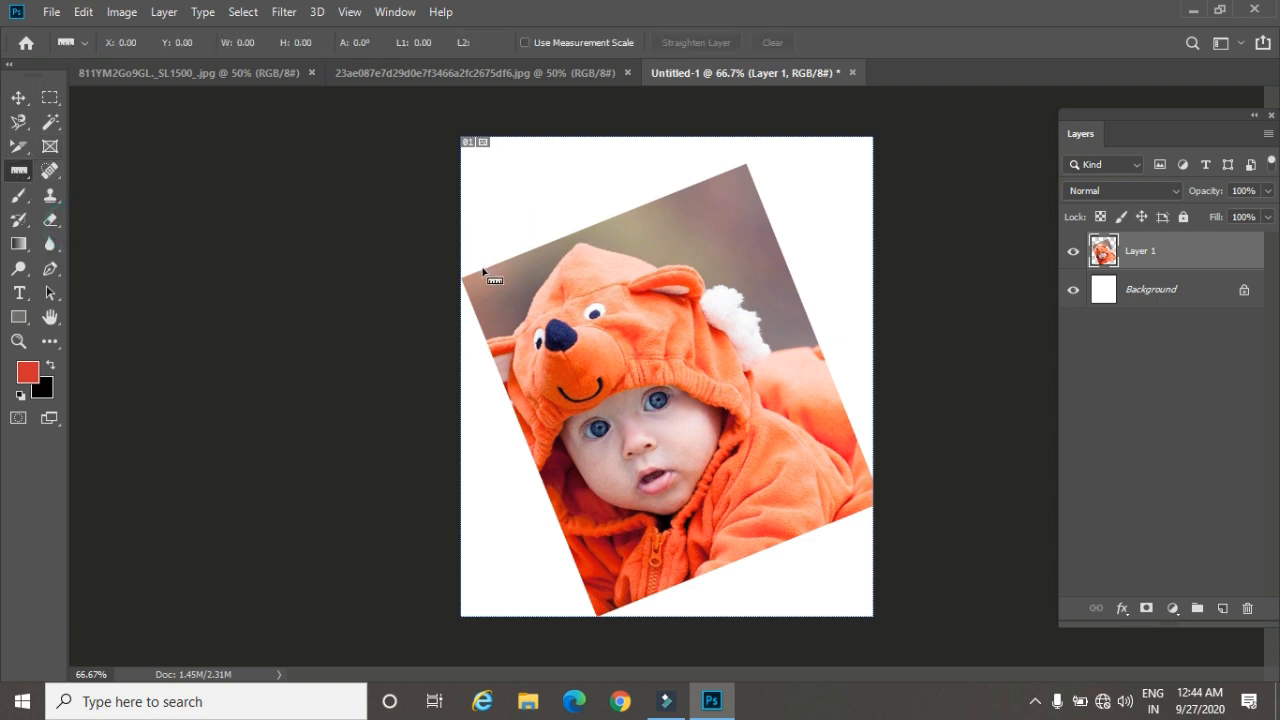
mouse_move(482, 270)
left_mouse_down()
mouse_move(772, 166)
mouse_move(681, 190)
left_mouse_up()
left_click(684, 45)
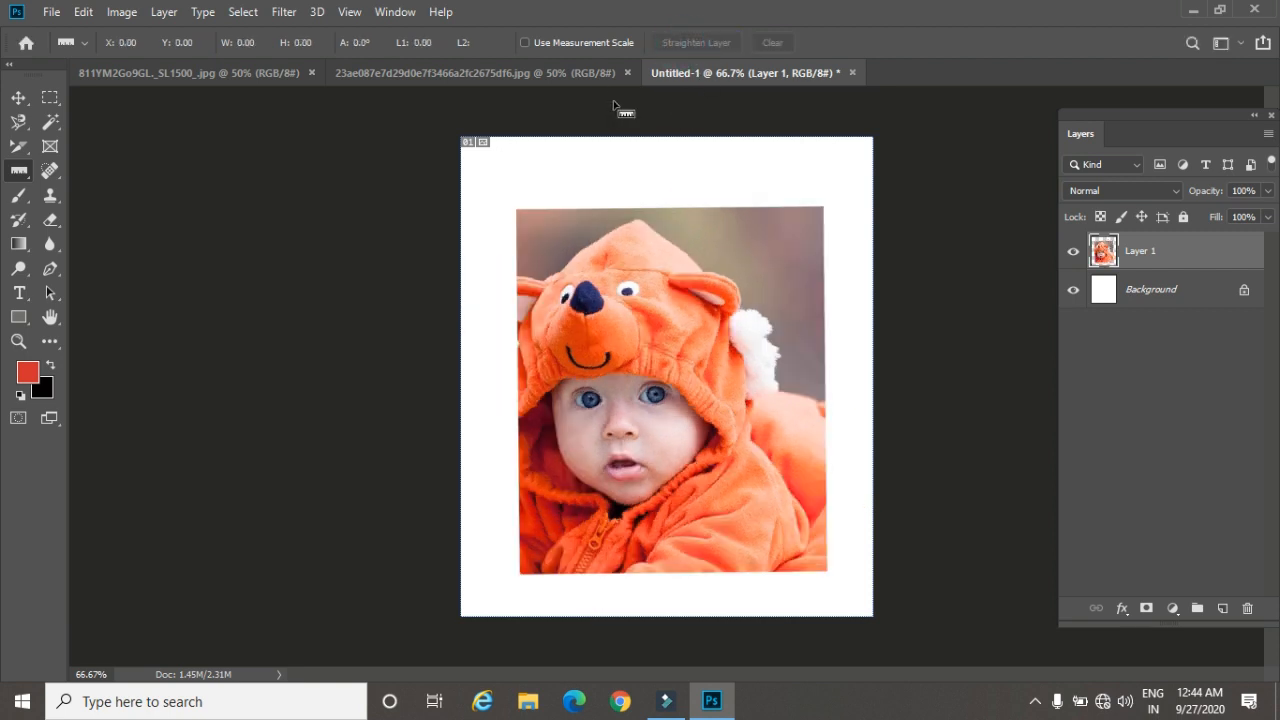
Step: Duplicate the straightened photo to the left of the original with the Move tool and expand the canvas using Reveal All
left_click(18, 97)
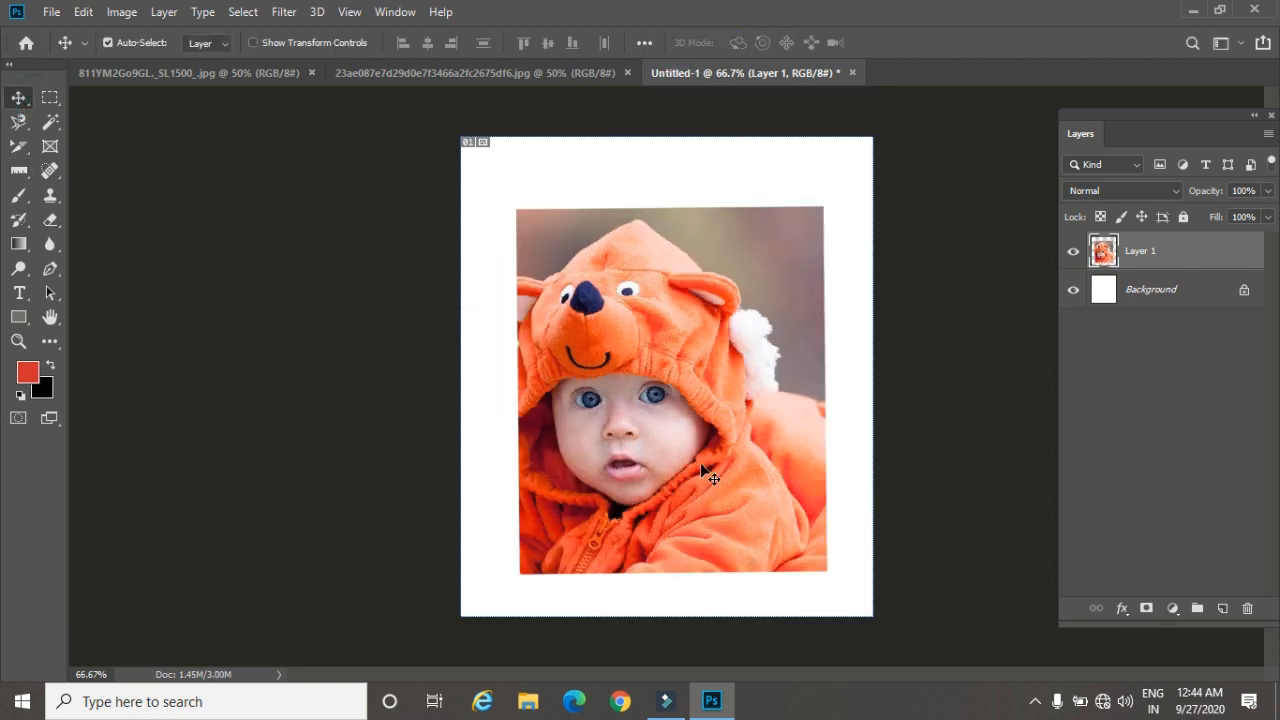
left_click_drag(778, 450, 461, 453)
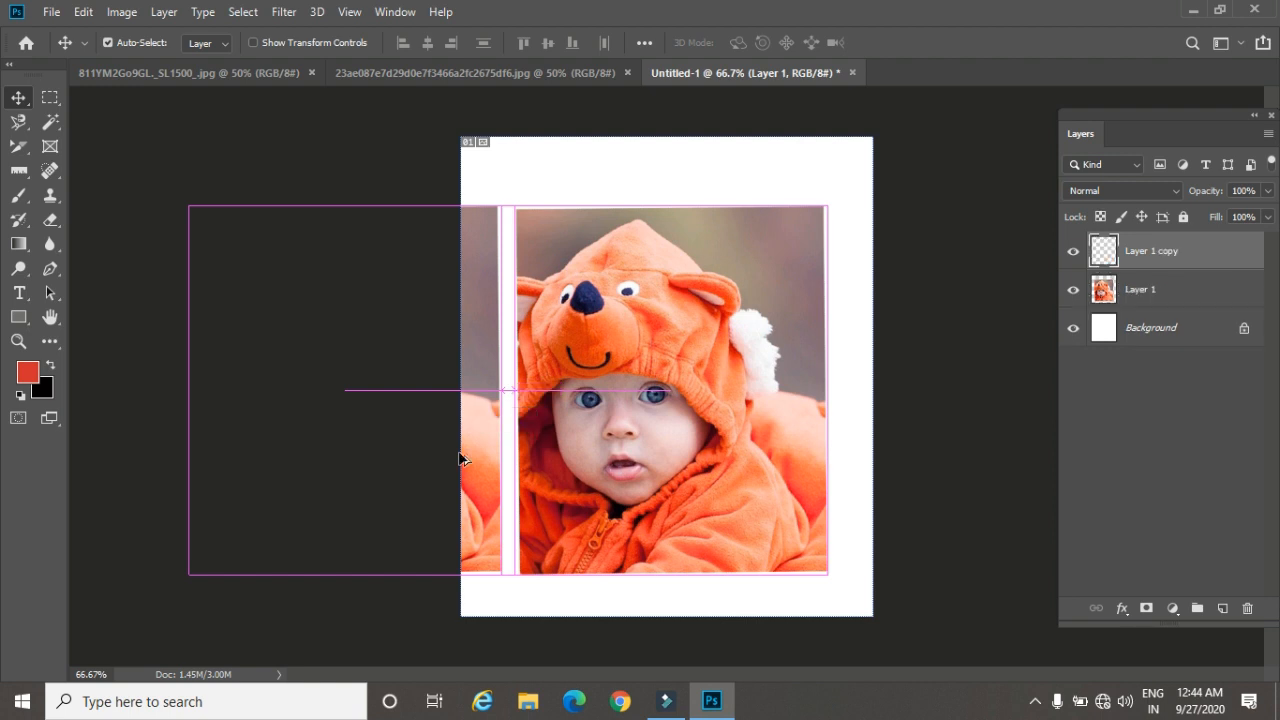
left_click(122, 12)
left_click(165, 242)
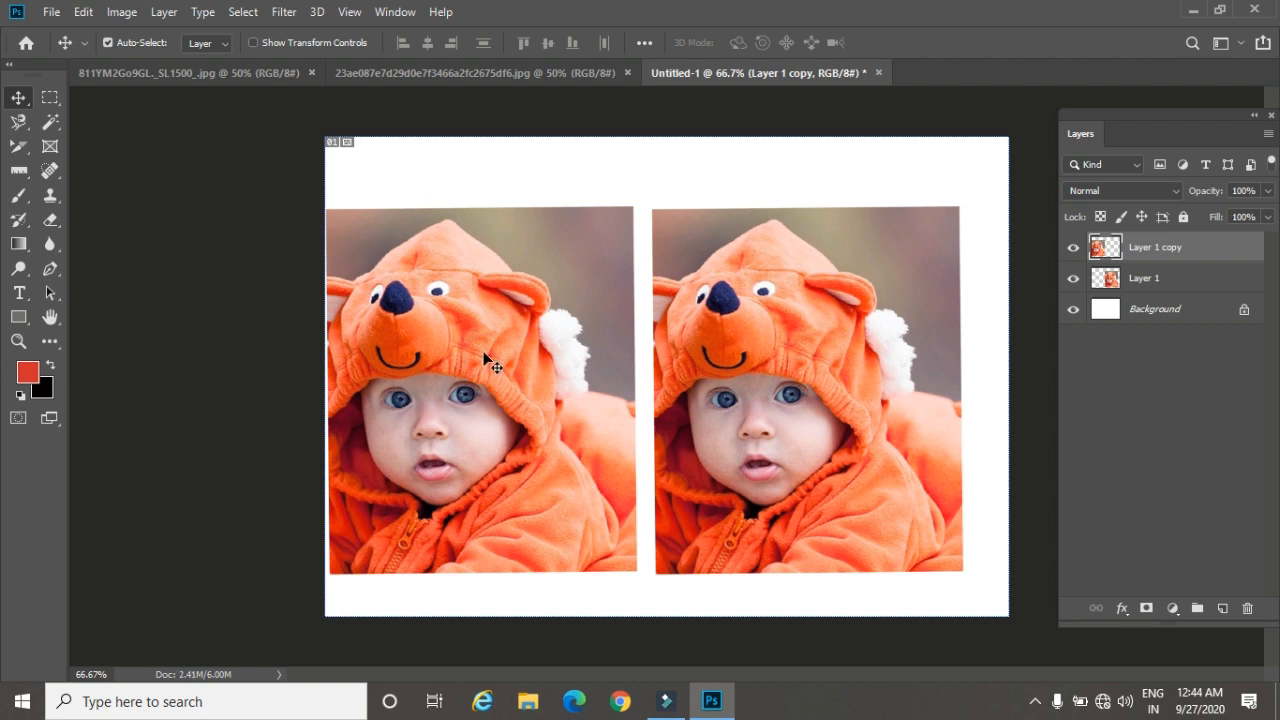
Step: Nudge the copied photo on the canvas down slightly in three small increments
key("Down")
key("Down")
key("Down")
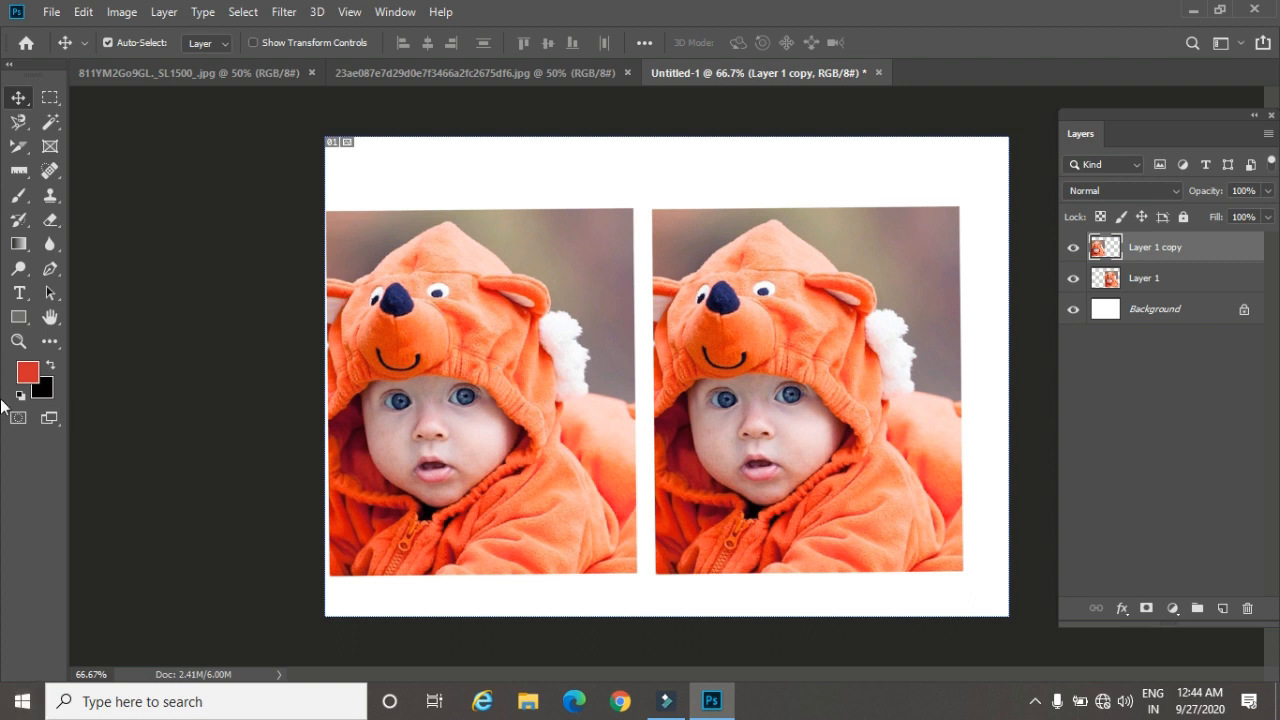
Step: Place twelve numbered markers around the baby's face in the right-hand photo with the Count tool
left_click_drag(18, 170, 81, 217)
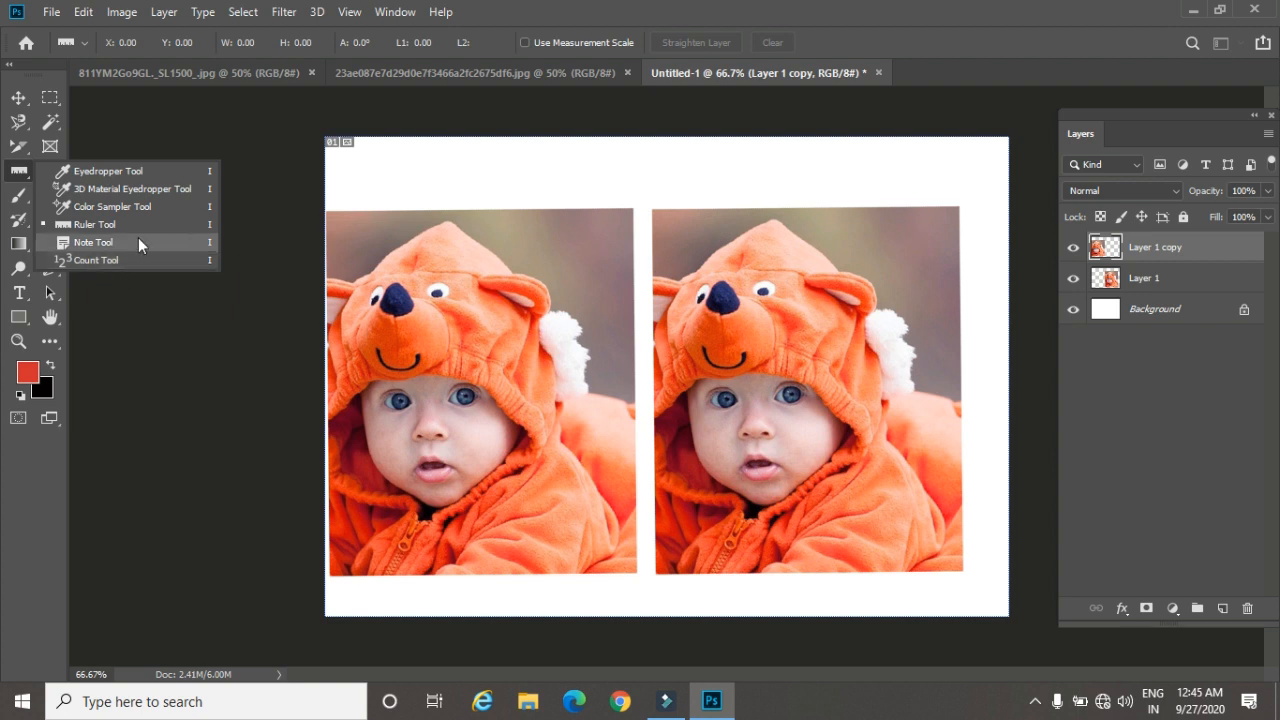
left_click(85, 259)
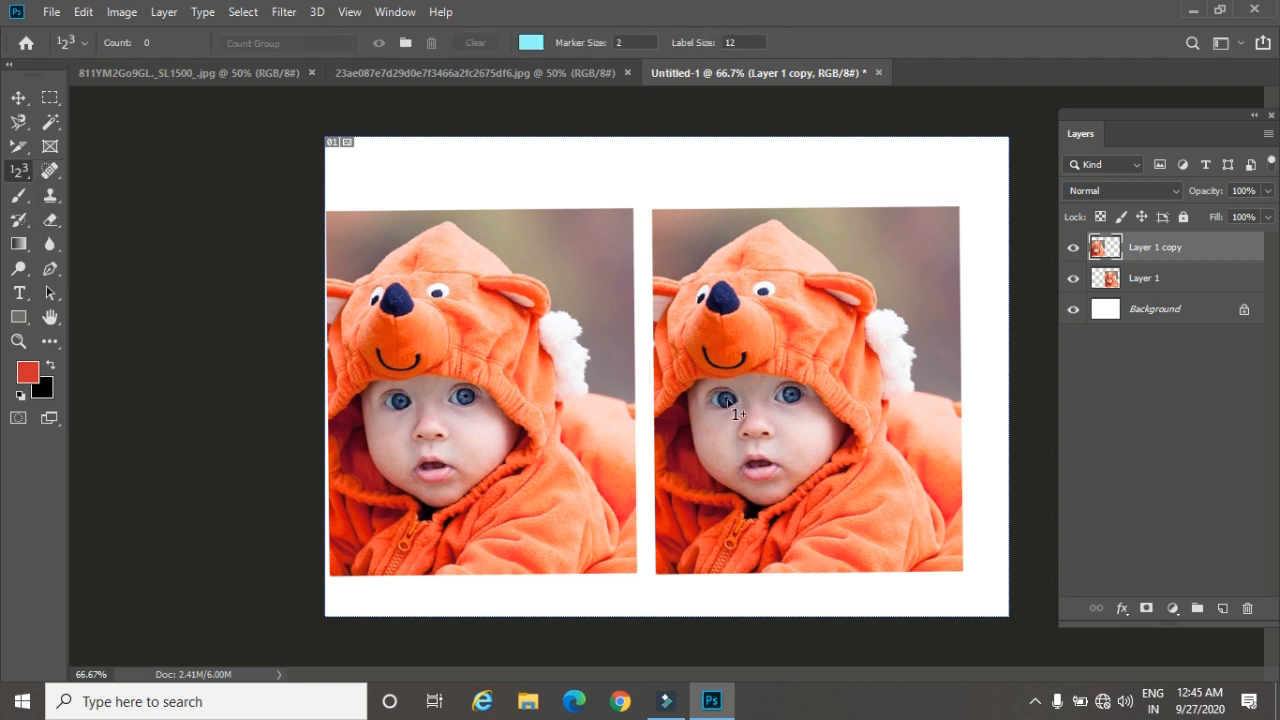
left_click(697, 379)
left_click(688, 411)
left_click(701, 457)
left_click(732, 482)
left_click(757, 497)
left_click(786, 489)
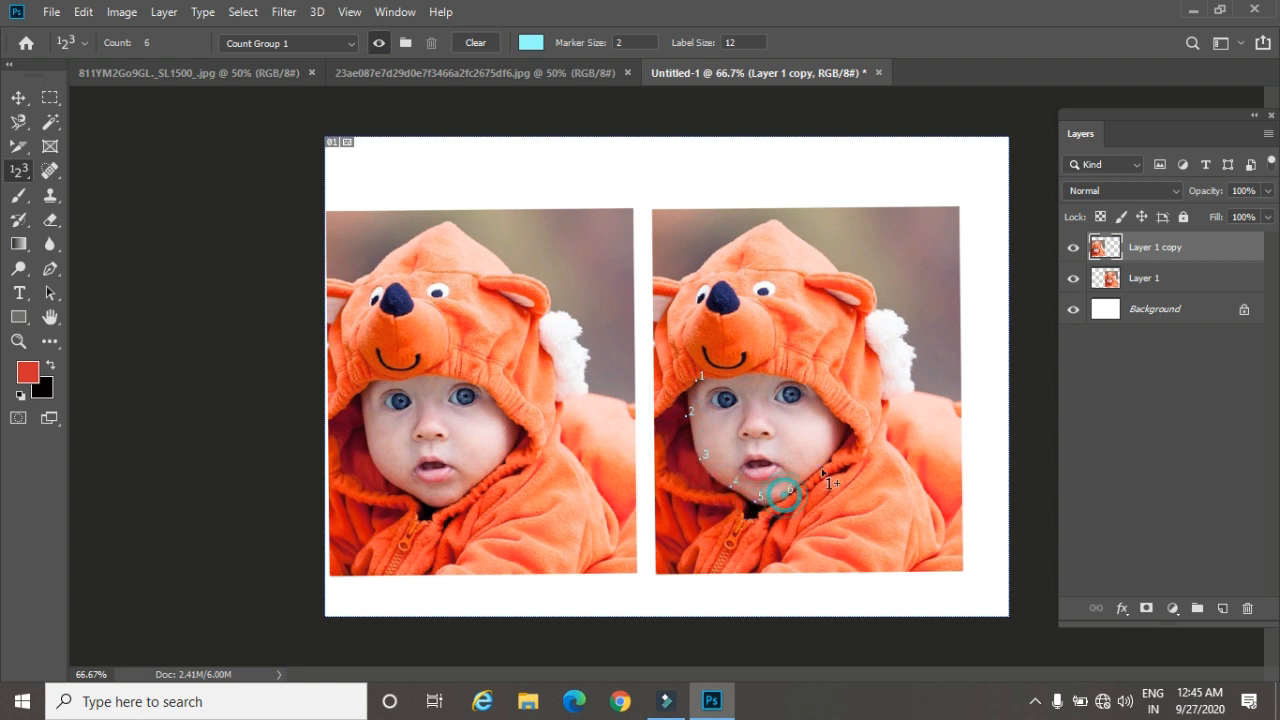
left_click(823, 460)
left_click(850, 436)
left_click(830, 407)
left_click(797, 384)
left_click(761, 372)
left_click(735, 374)
Step: Hide Layer 1 and set the count group's color to dark teal 032d2e
left_click(1073, 279)
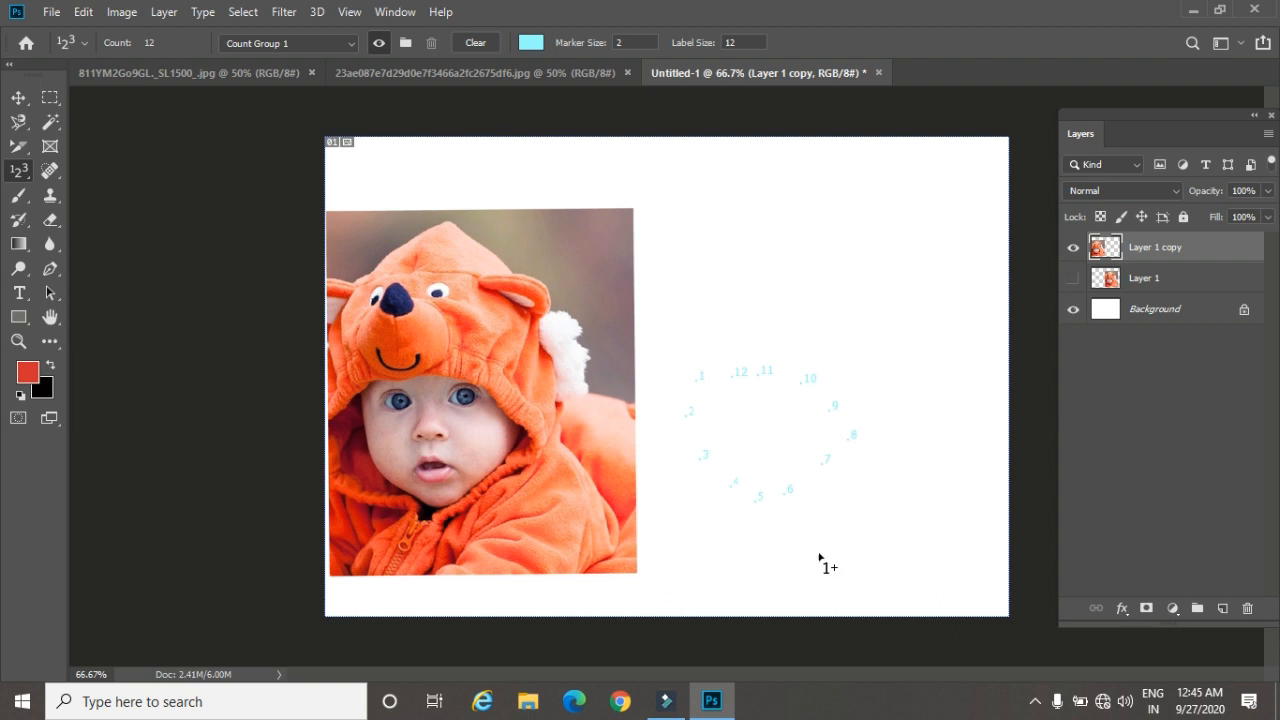
left_click(531, 44)
left_click(426, 355)
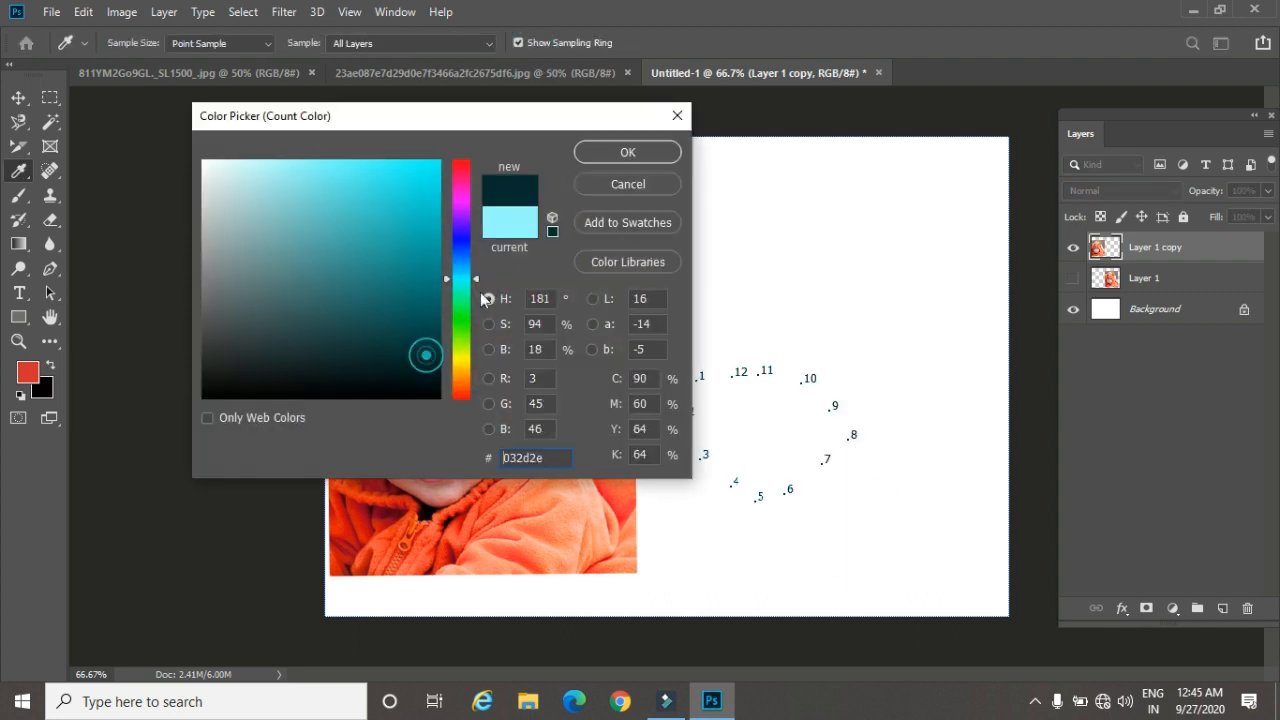
left_click(627, 153)
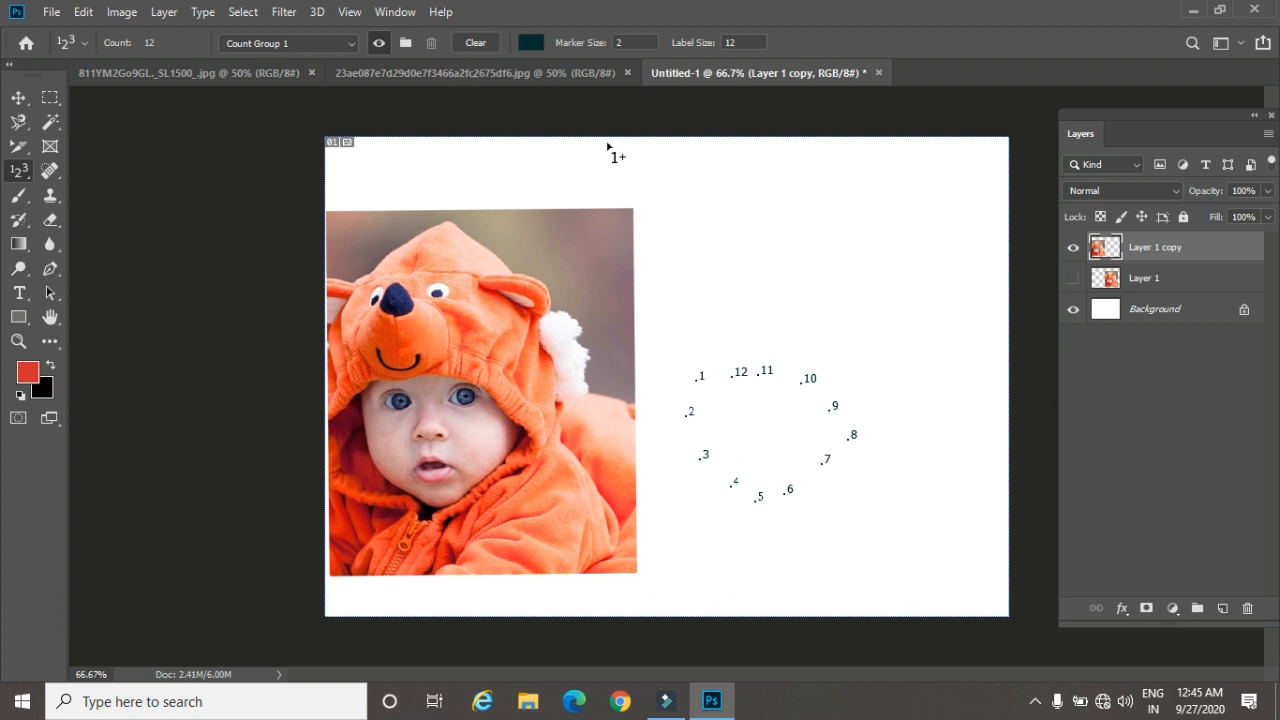
Step: Set the count markers' Marker Size to 5 and Label Size to 18
left_click(638, 43)
type("5")
key("Return")
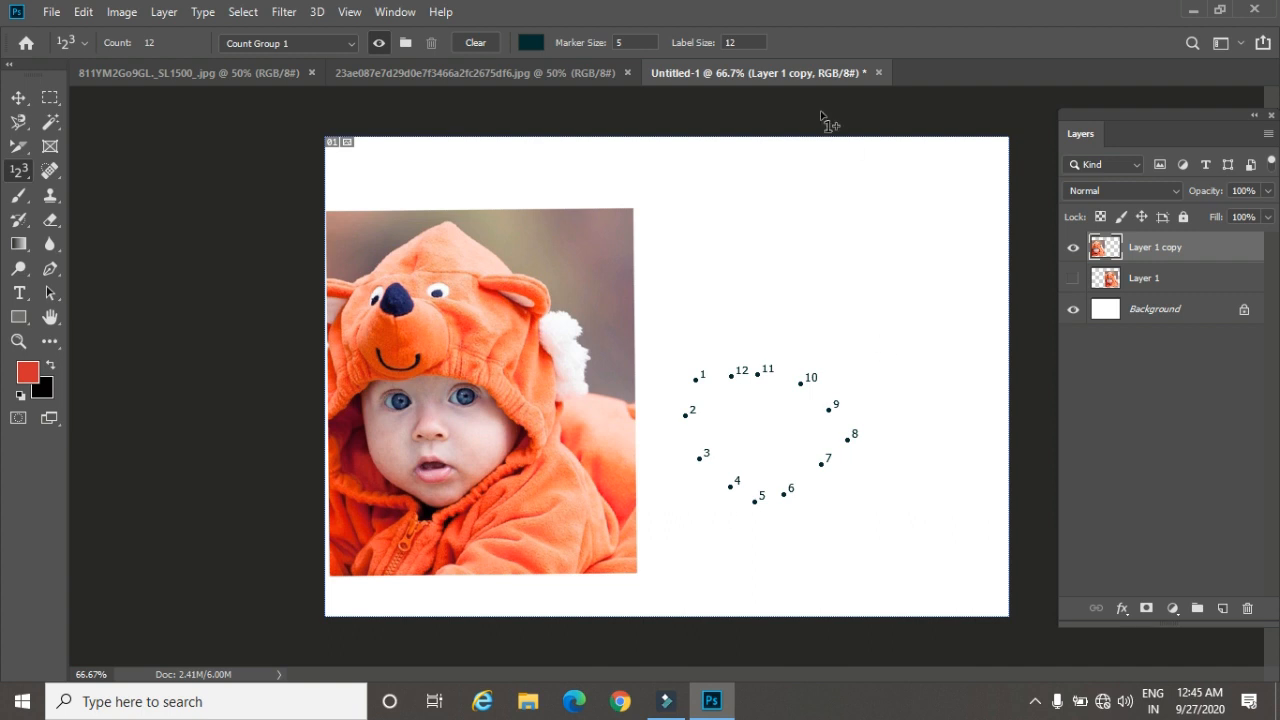
left_click(744, 44)
key("Return")
type("1")
key("Return")
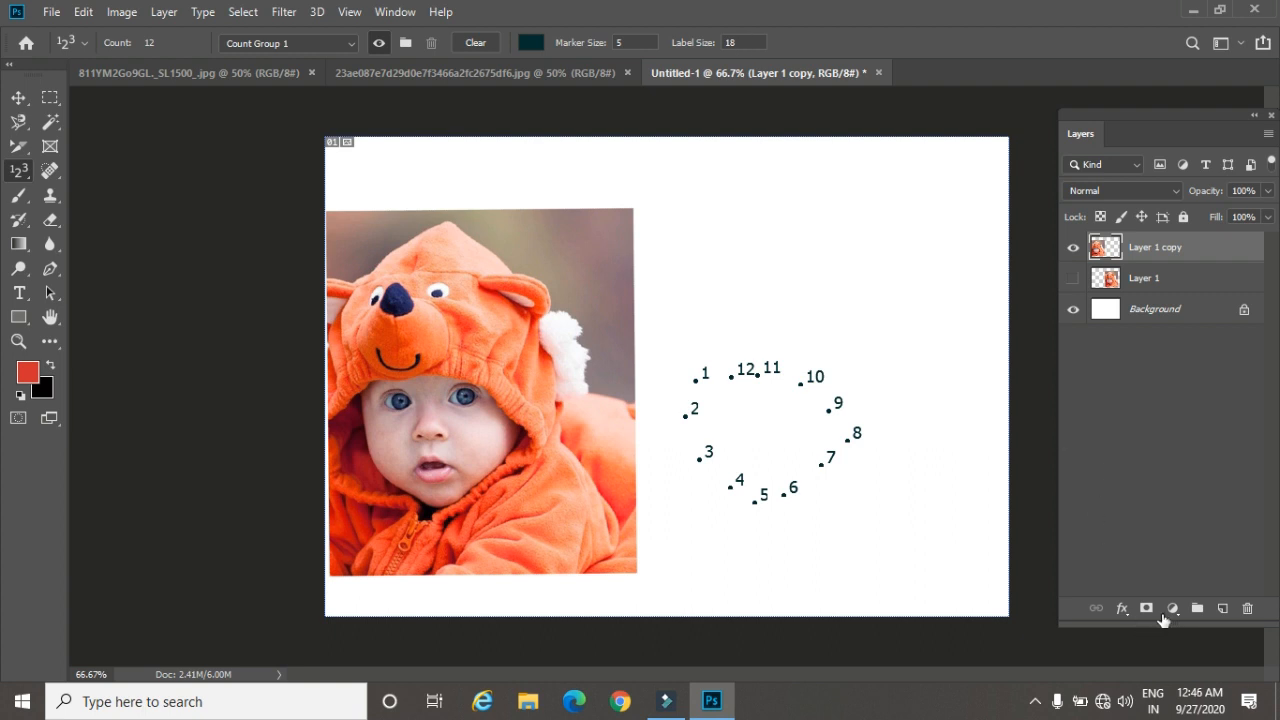
Step: Add a new layer and paint a closed red outline through the twelve count markers with a size 15 brush
left_click(1222, 608)
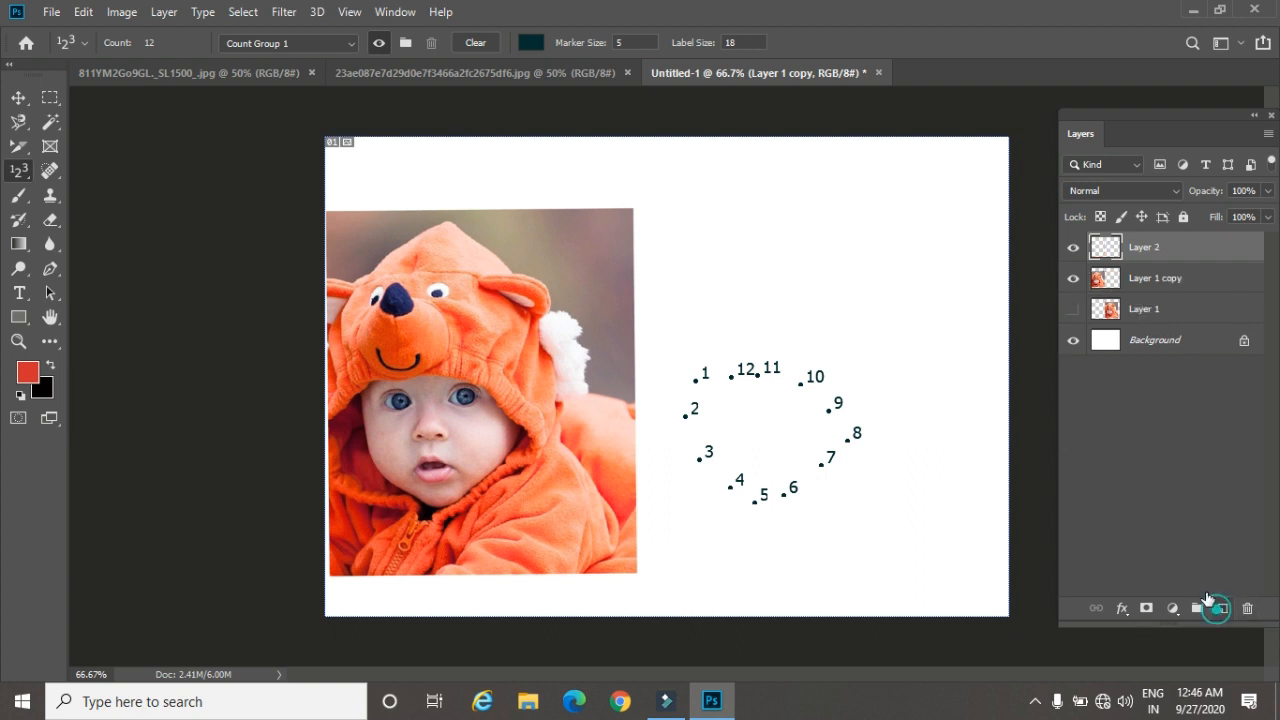
left_click(18, 195)
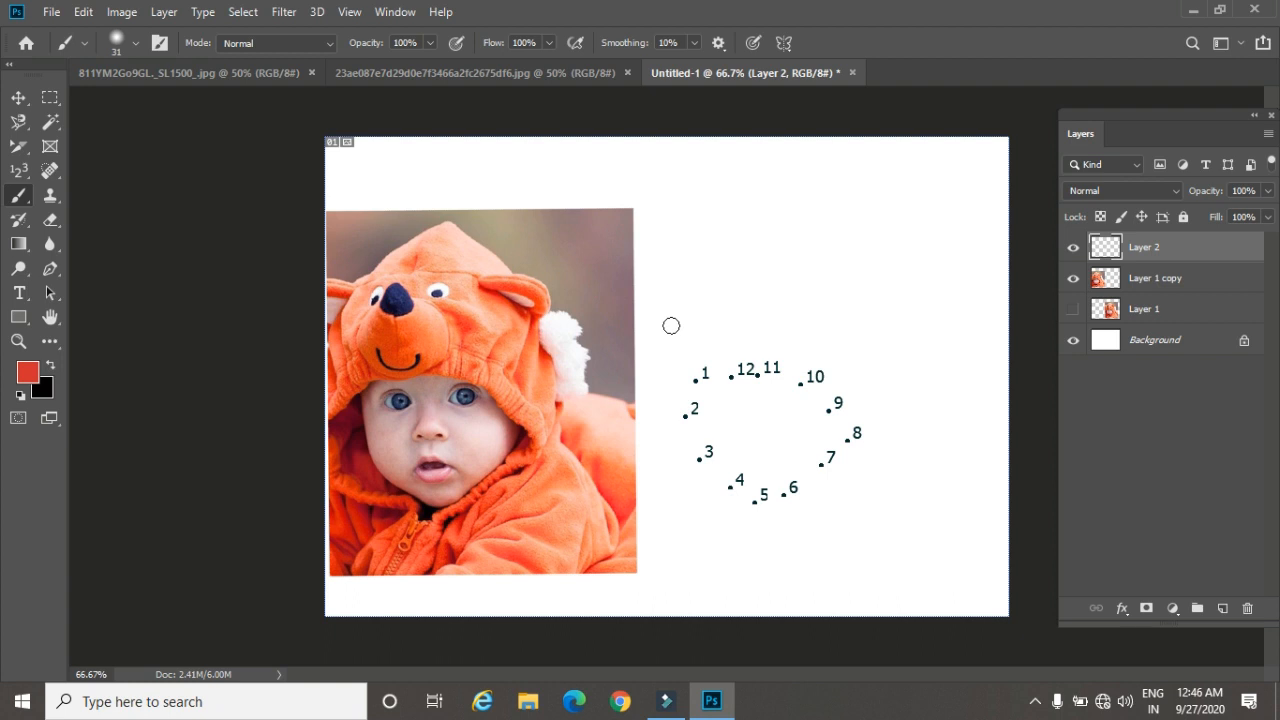
key("bracketleft")
key("bracketleft")
key("bracketleft")
left_click(163, 75)
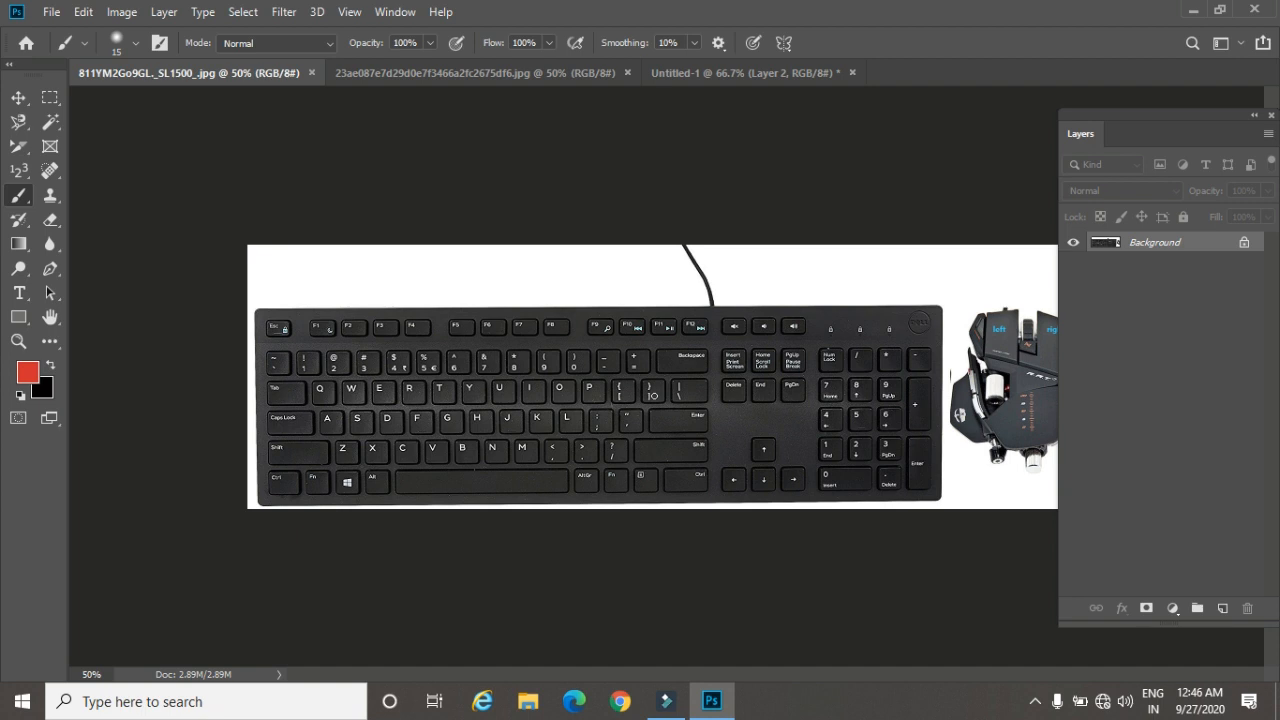
left_click(709, 70)
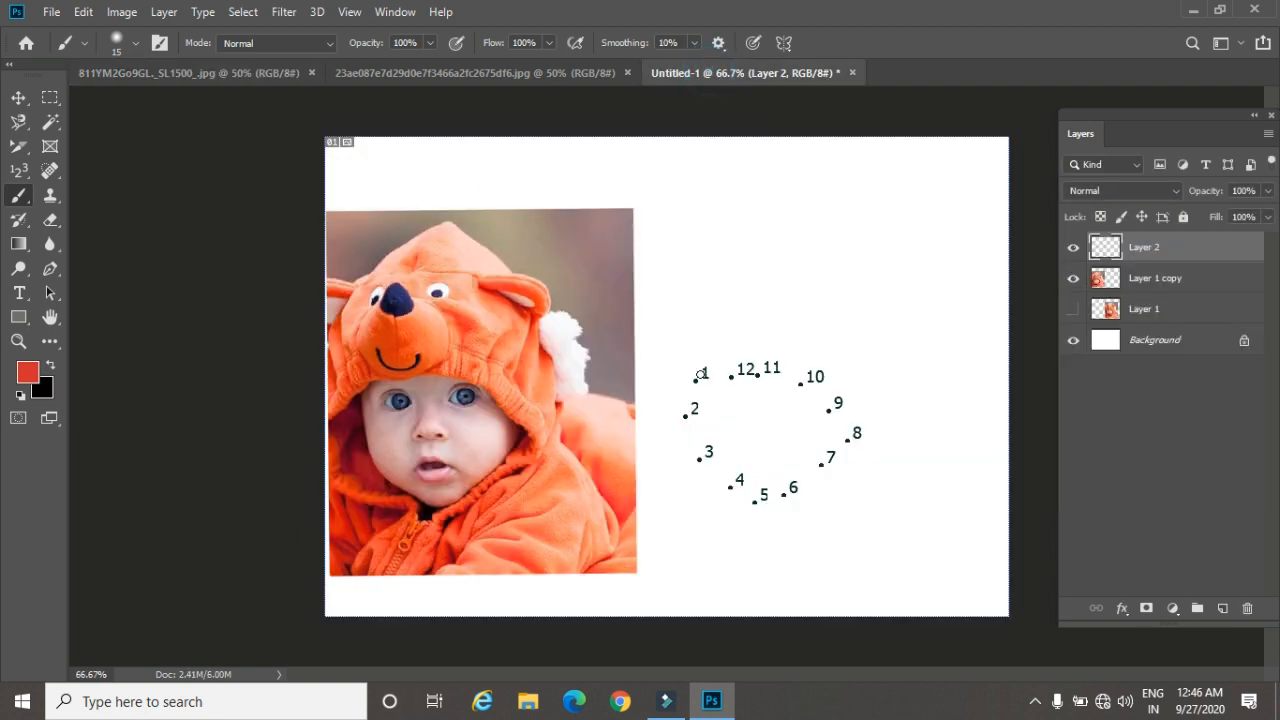
mouse_move(705, 373)
left_mouse_down()
mouse_move(708, 446)
mouse_move(772, 498)
mouse_move(799, 493)
mouse_move(862, 428)
mouse_move(819, 376)
mouse_move(699, 377)
left_mouse_up()
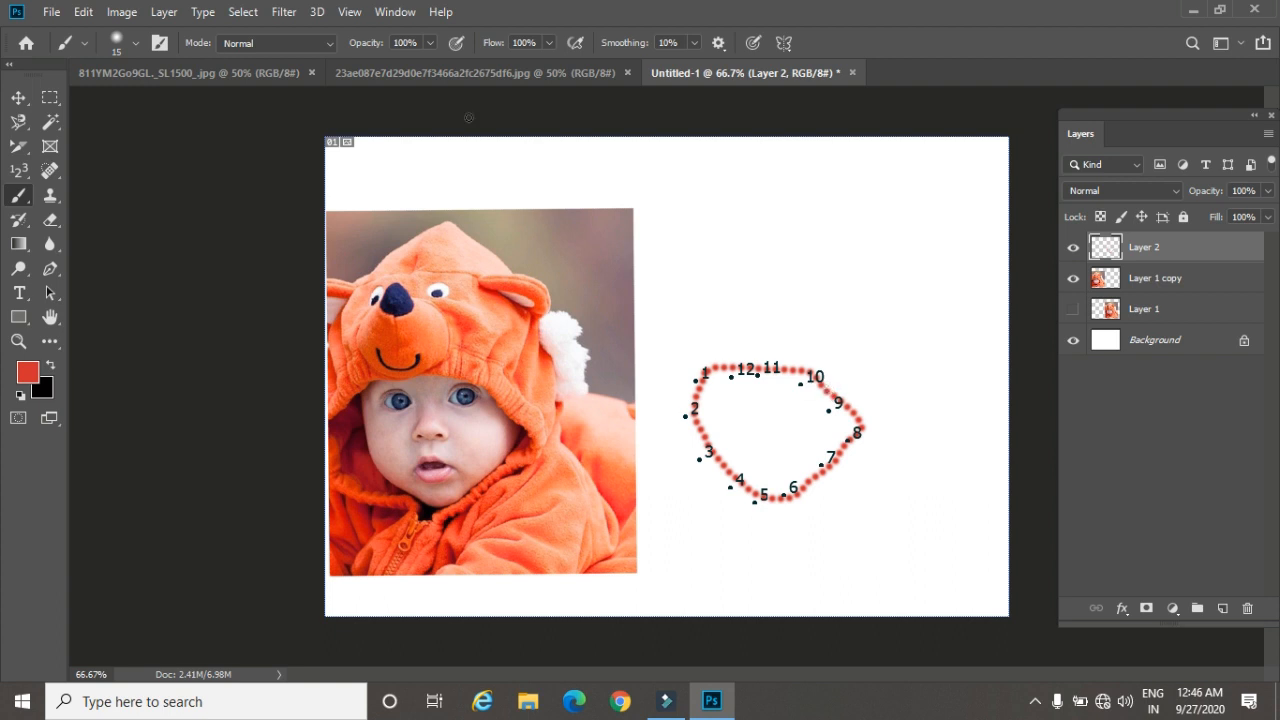
Step: Review the tools in the Brush and Eyedropper groups, and switch to the Move tool
right_click(18, 195)
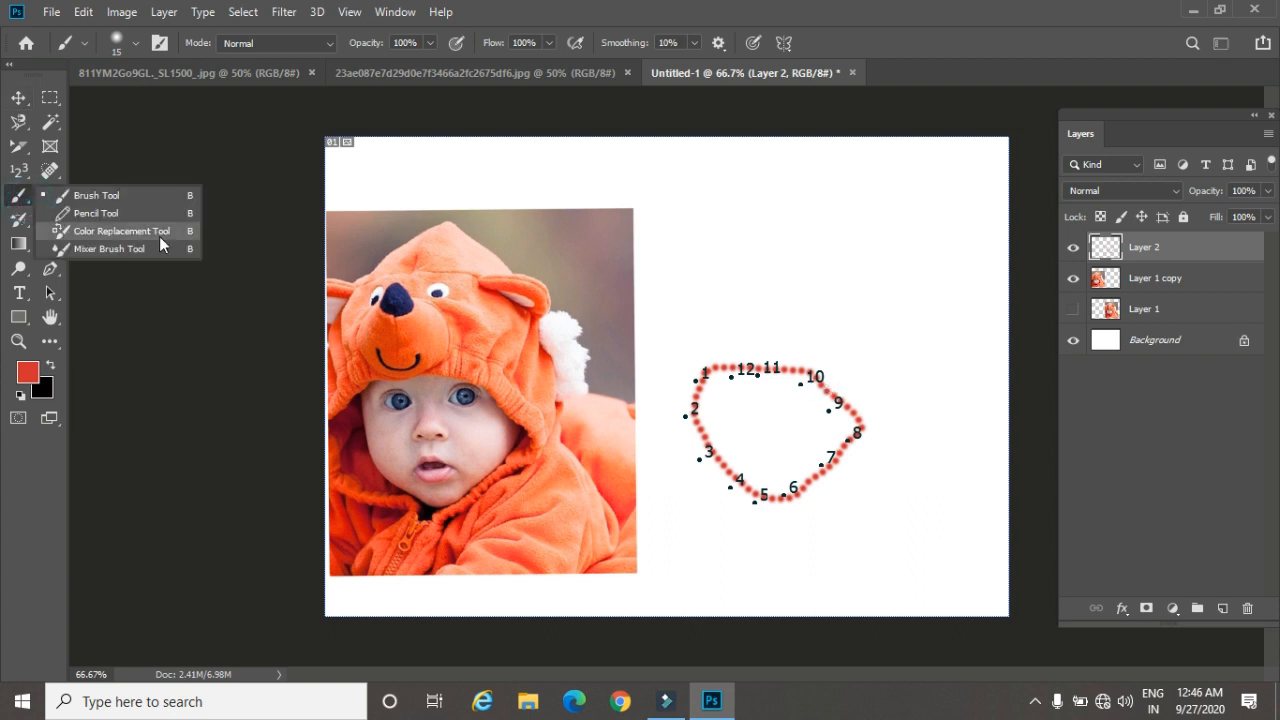
left_click(18, 170)
right_click(18, 170)
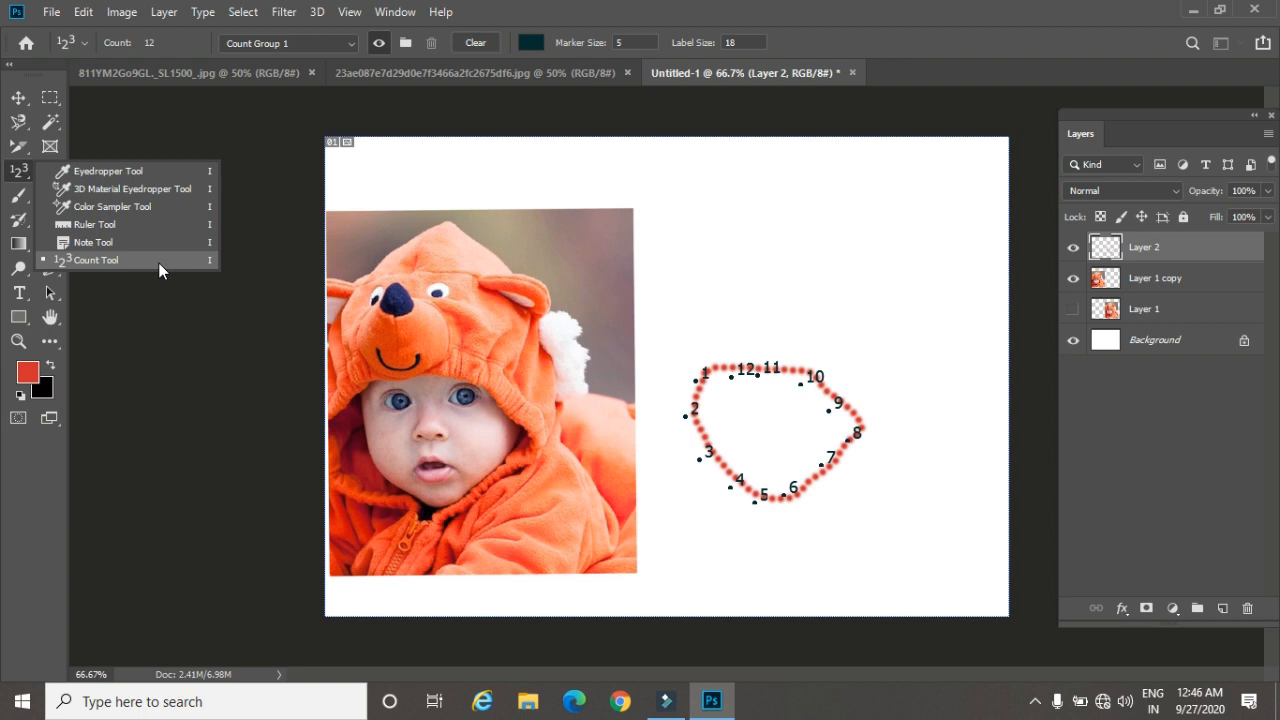
left_click(17, 104)
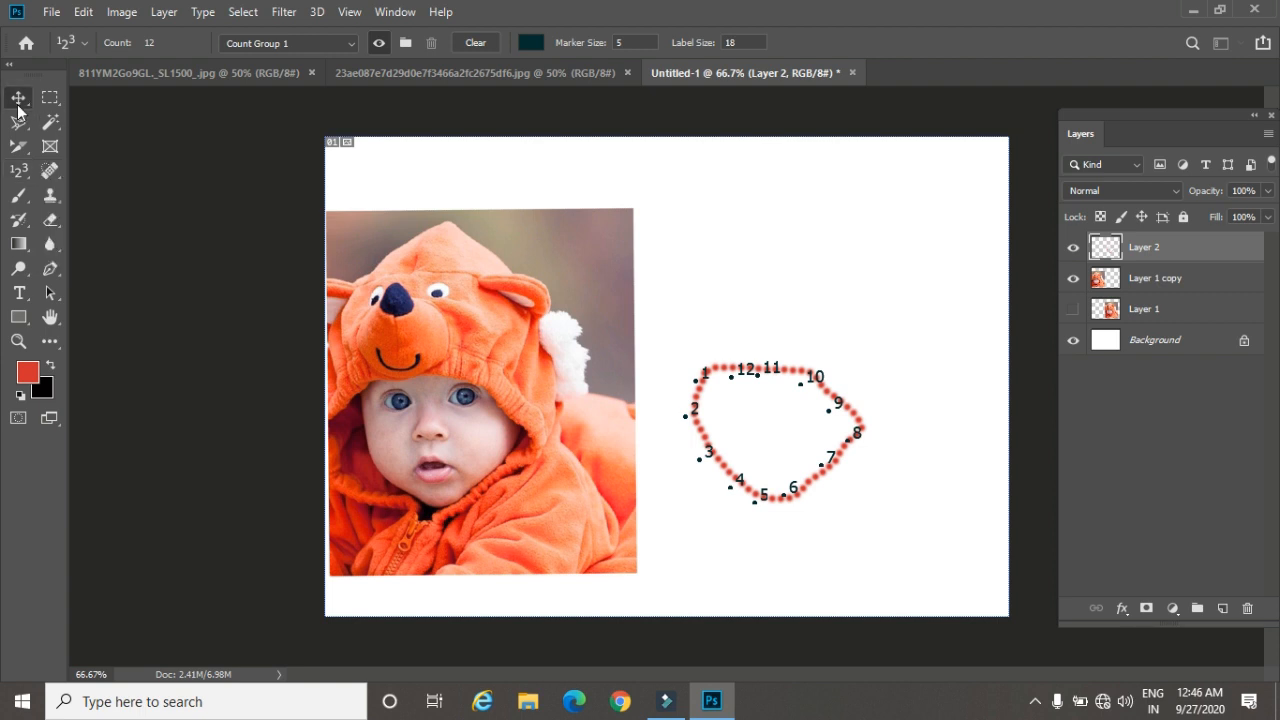
left_click(45, 18)
left_click(45, 22)
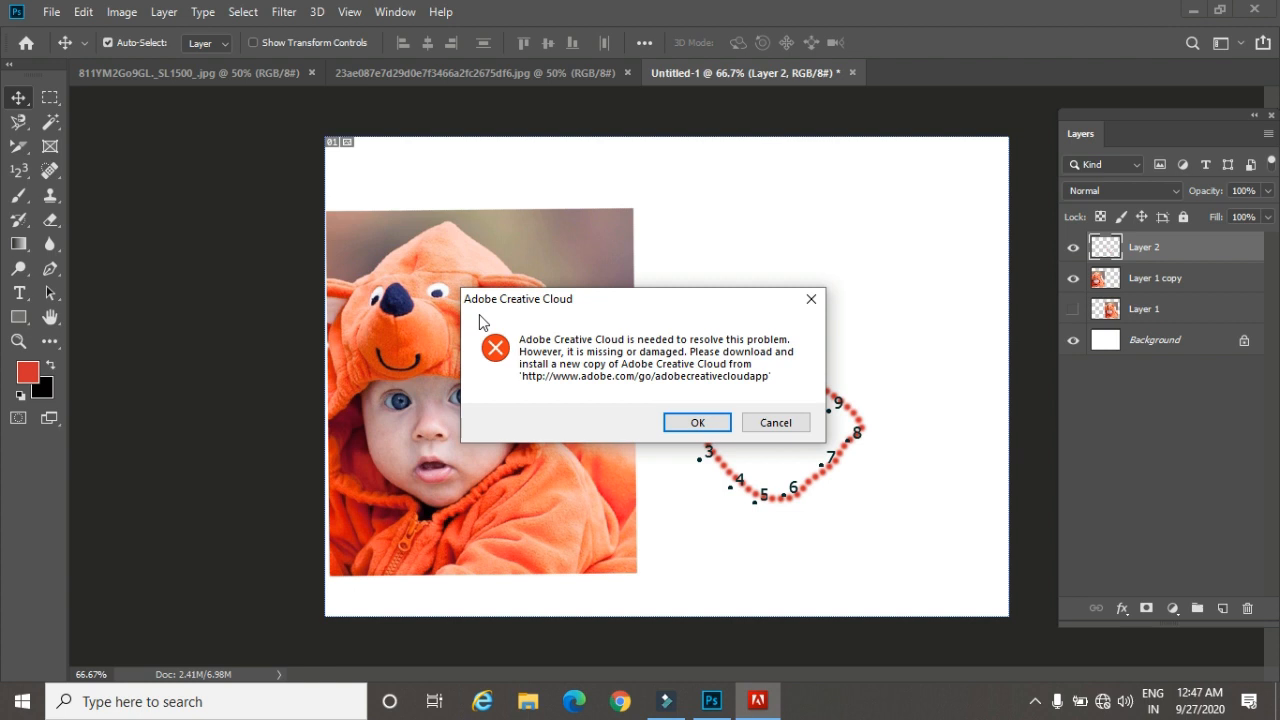
left_click(811, 298)
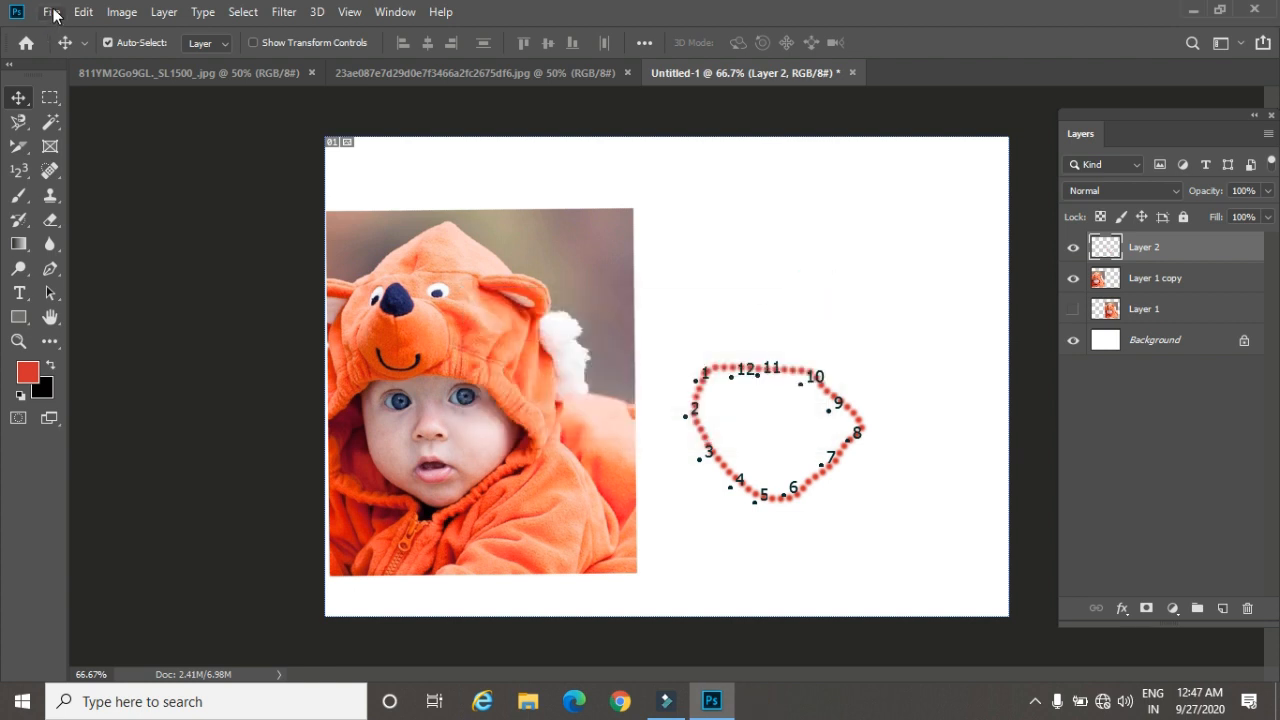
Step: Browse the images in the "photoshop image" folder without opening any, and minimize the program window
left_click(52, 12)
left_click(120, 44)
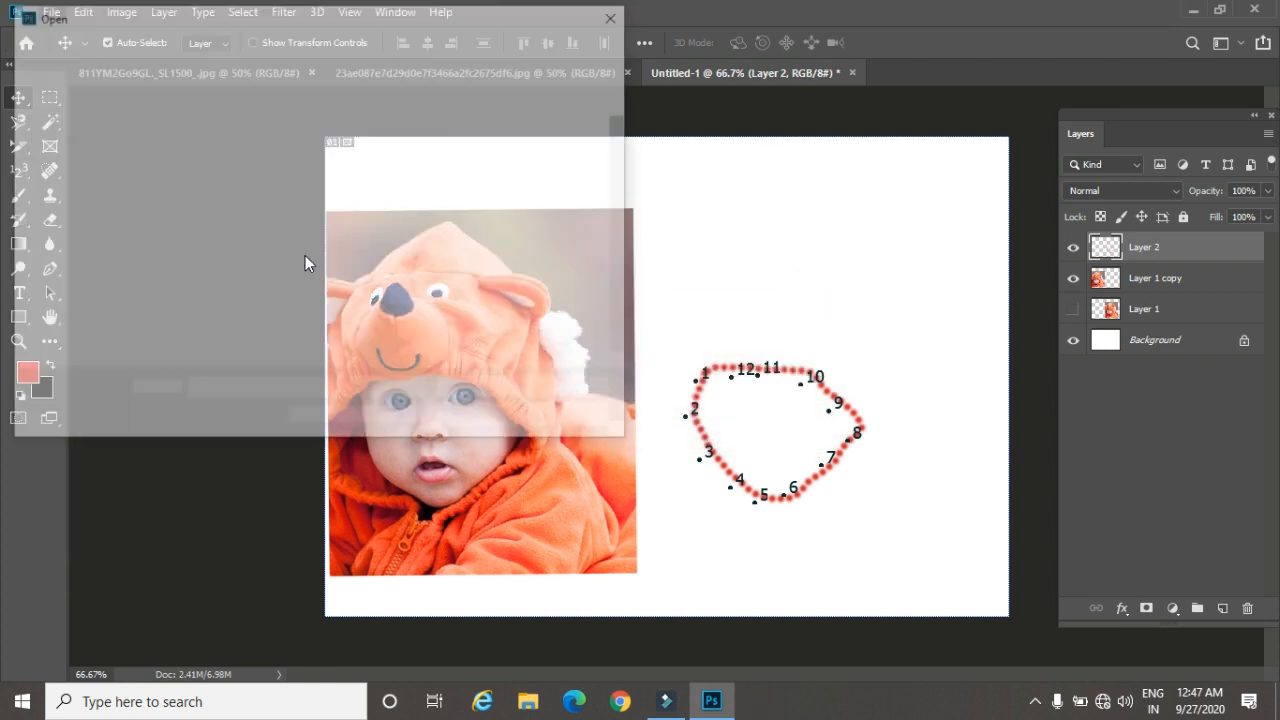
scroll(441, 290, "down", 1)
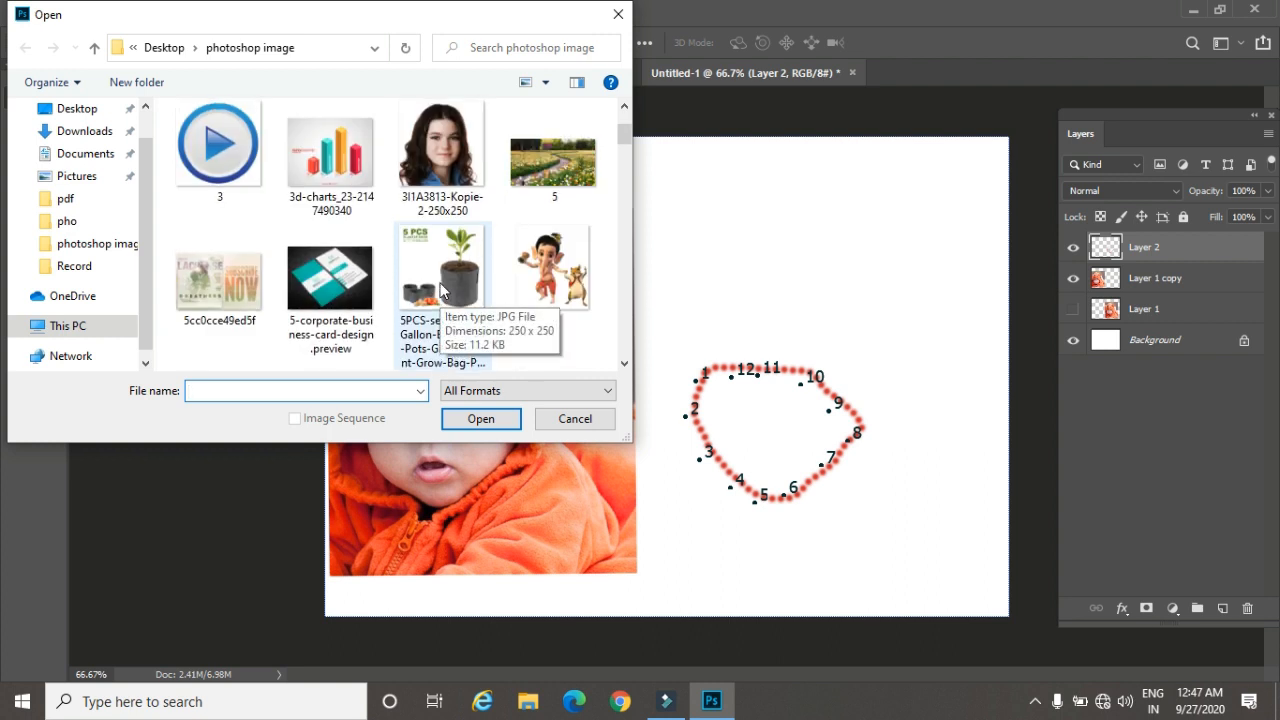
scroll(441, 288, "up", 1)
scroll(438, 282, "down", 1)
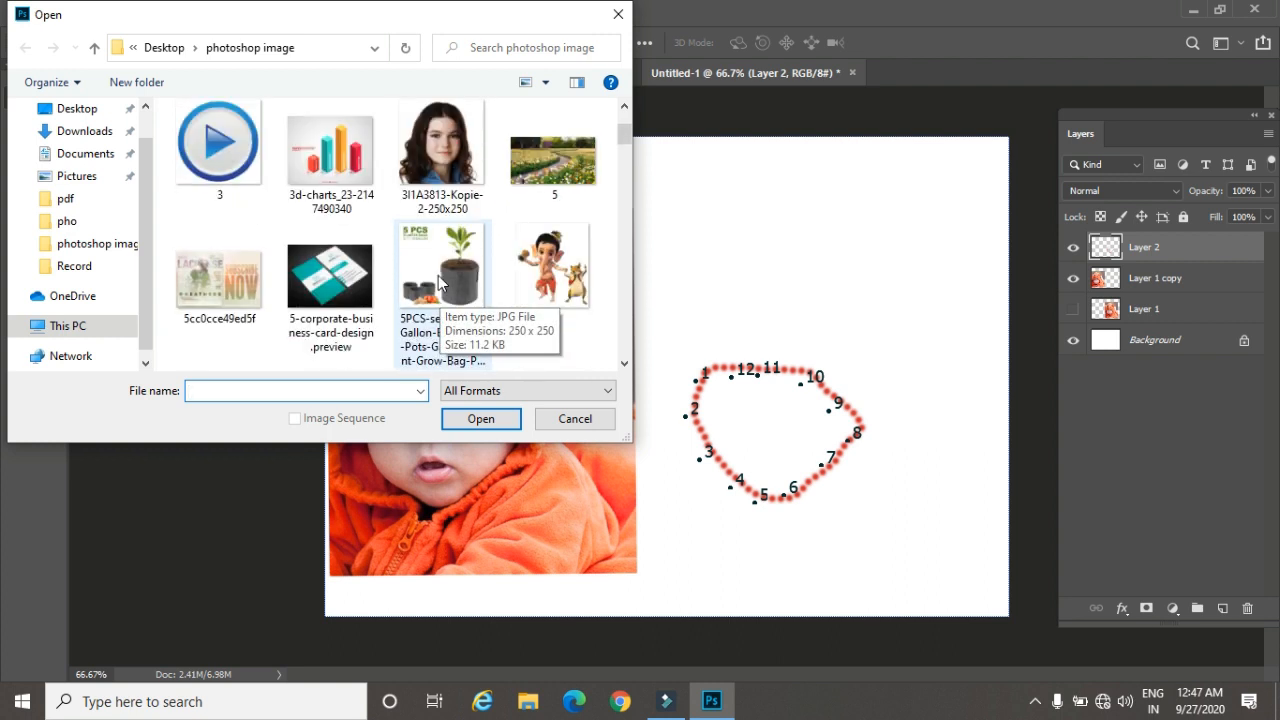
scroll(438, 282, "down", 2)
scroll(438, 283, "down", 4)
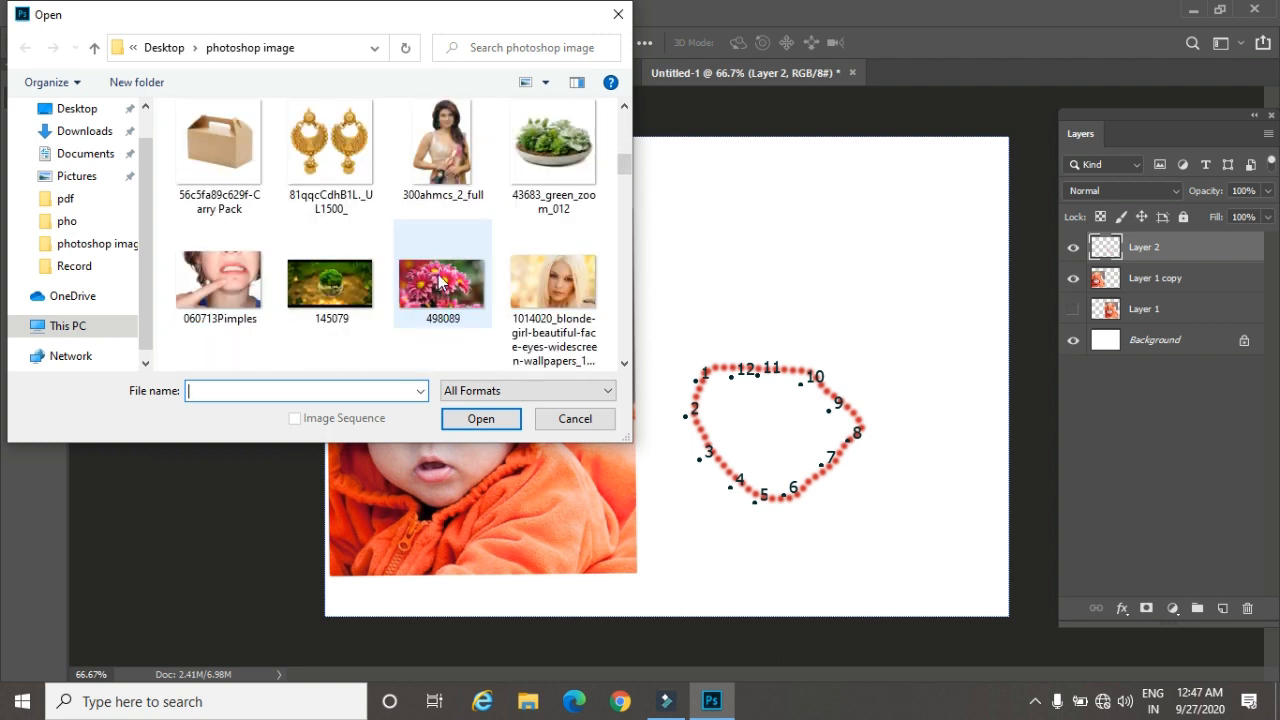
scroll(437, 273, "down", 4)
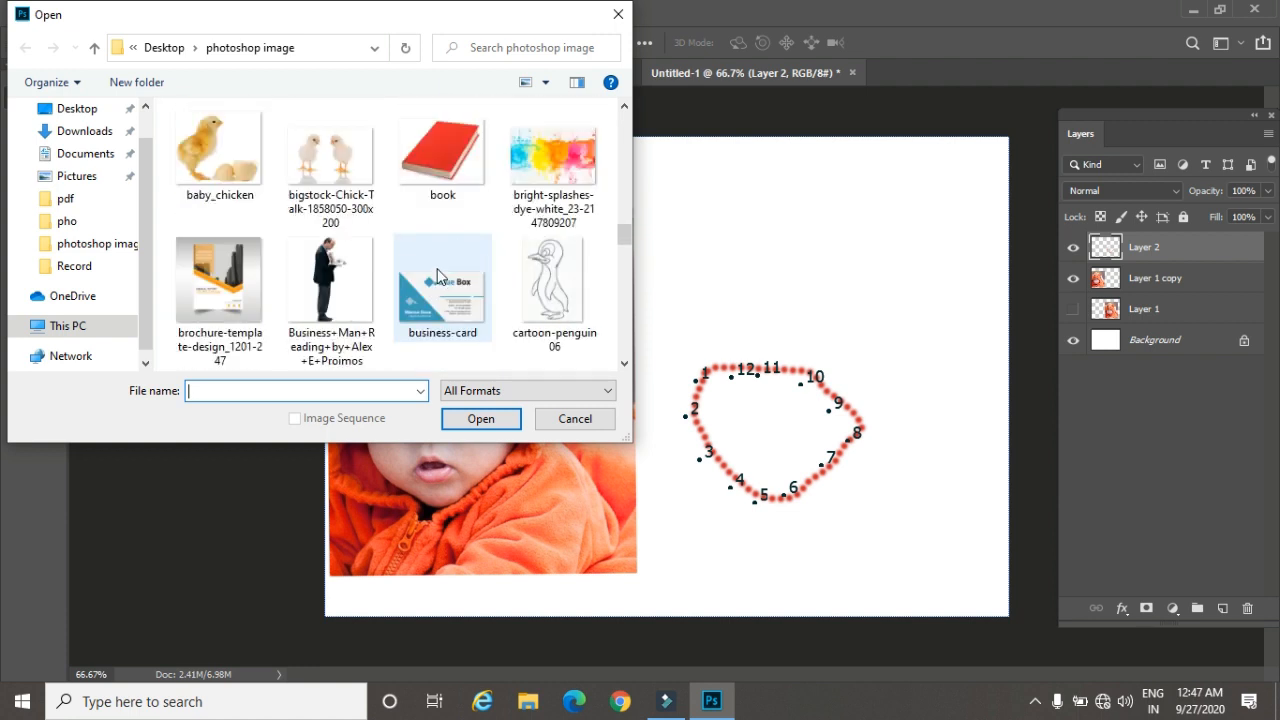
scroll(438, 276, "down", 4)
scroll(440, 274, "down", 4)
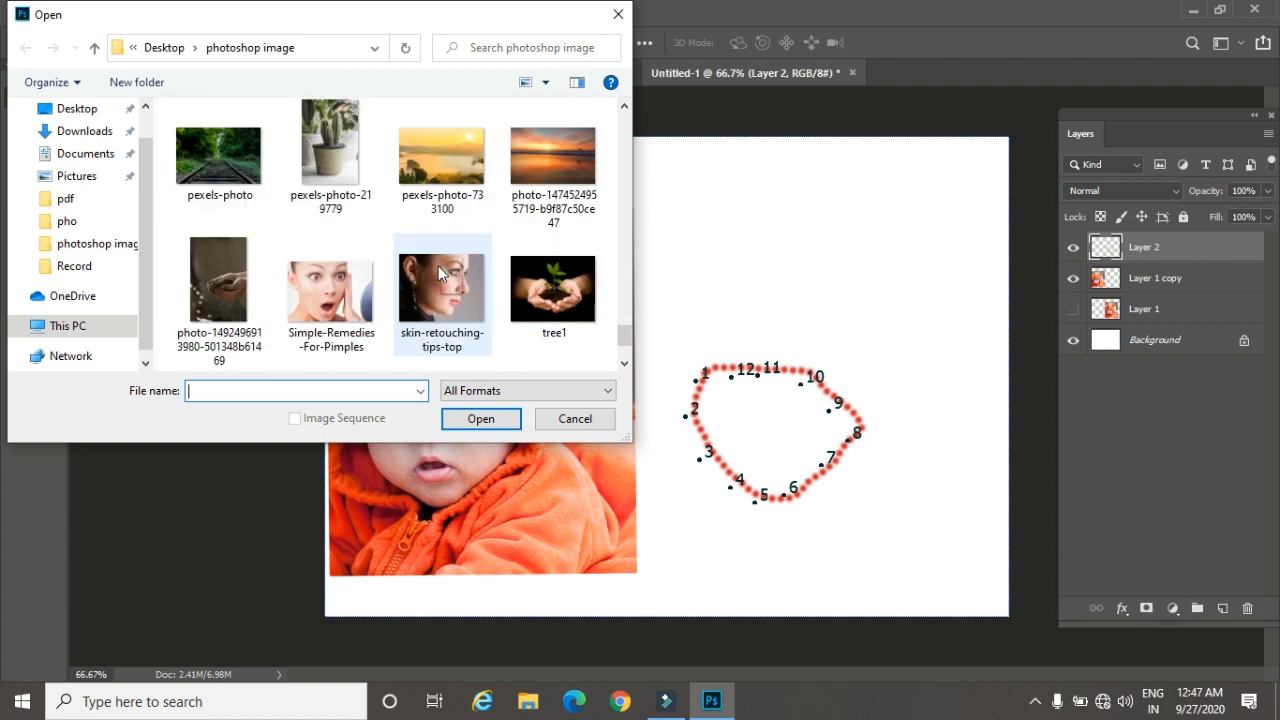
scroll(438, 266, "down", 1)
scroll(439, 264, "up", 15)
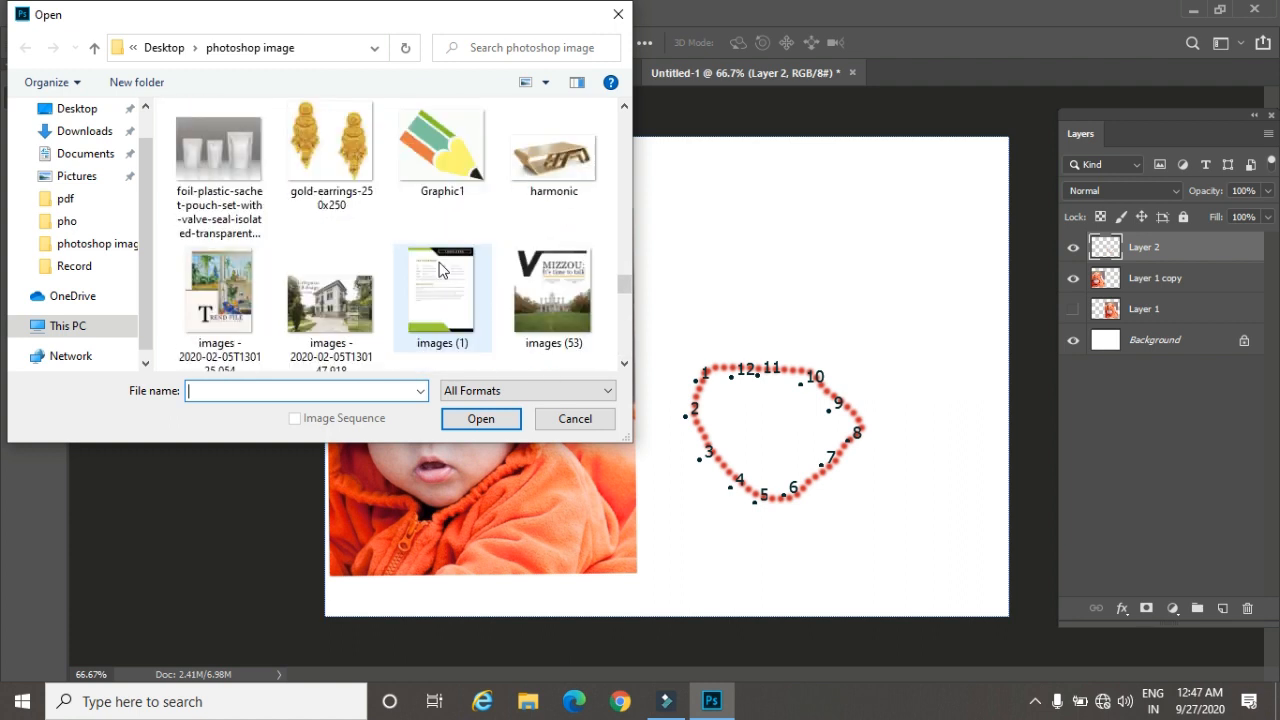
scroll(440, 263, "up", 5)
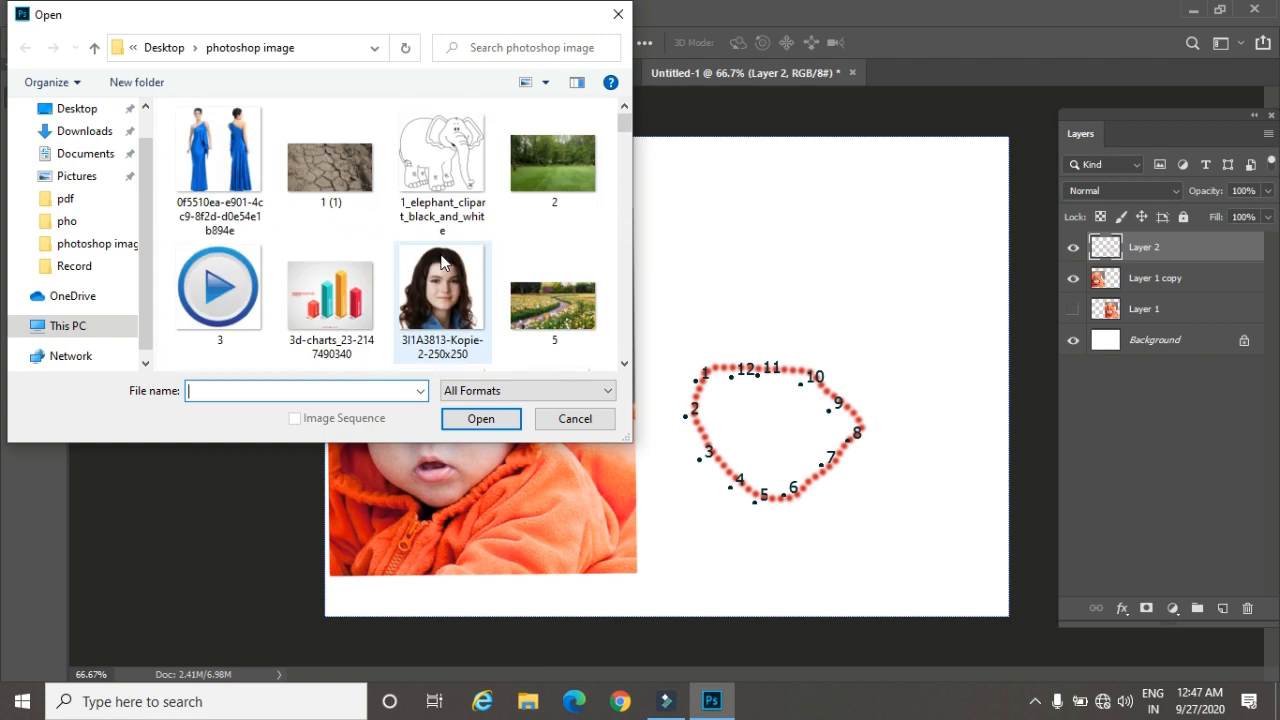
left_click(600, 421)
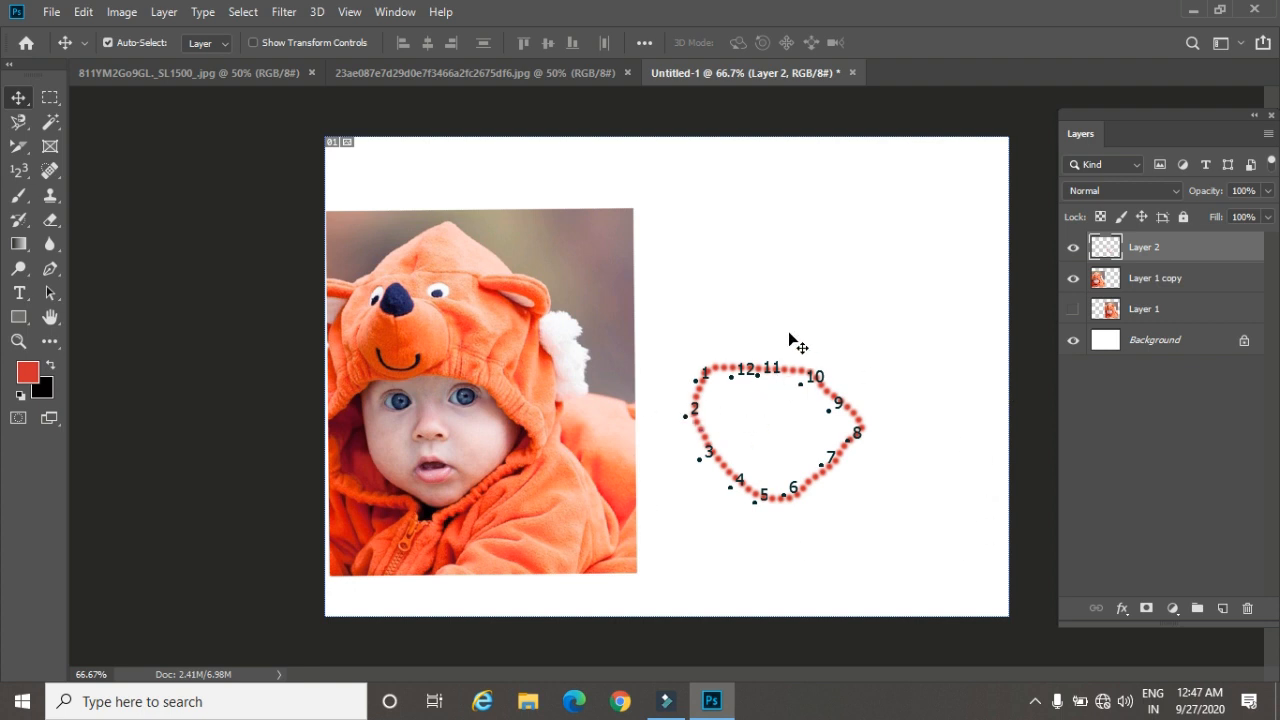
left_click(1193, 12)
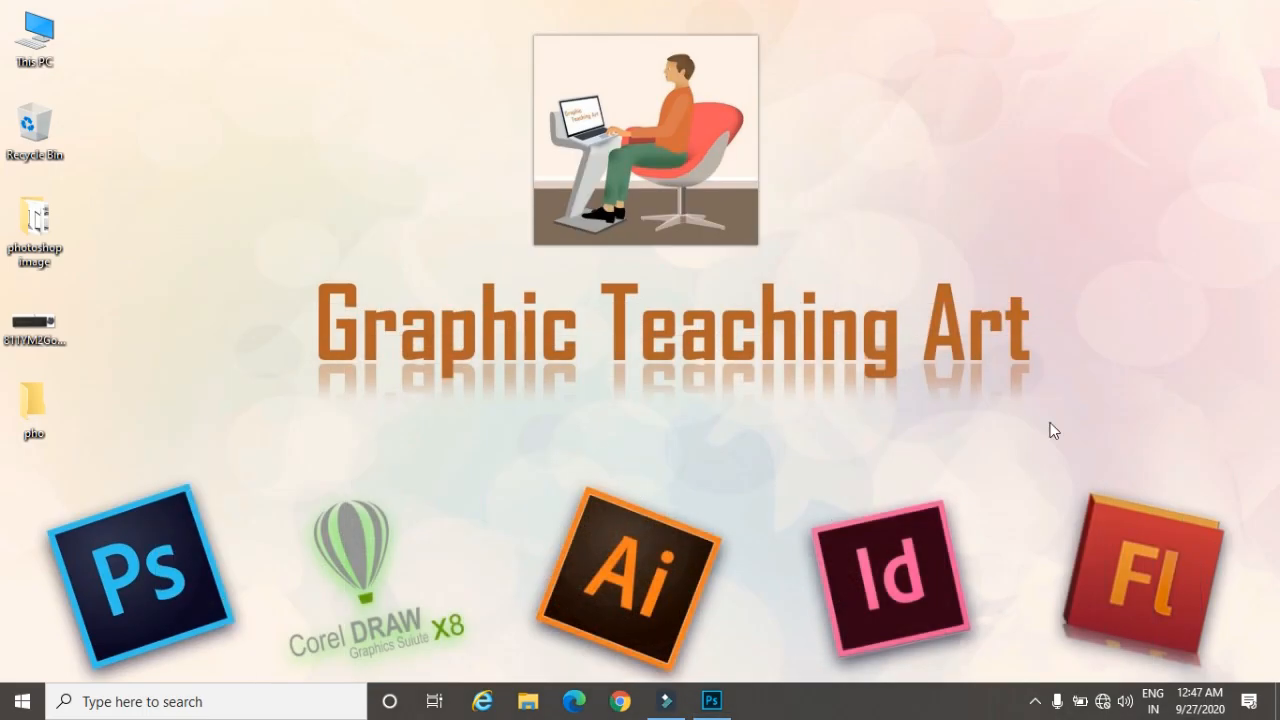